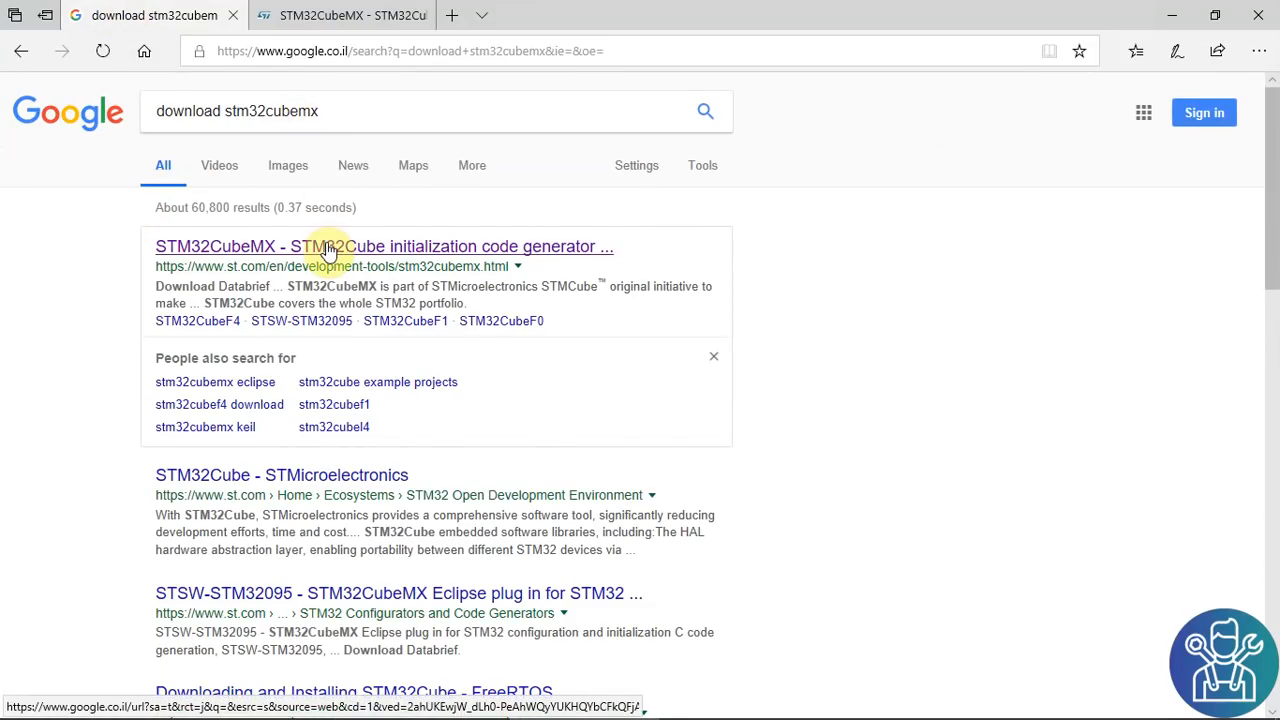
Request the STM32CubeMX 5.0.0 download from its ST product page and accept the license agreement
left_click(340, 15)
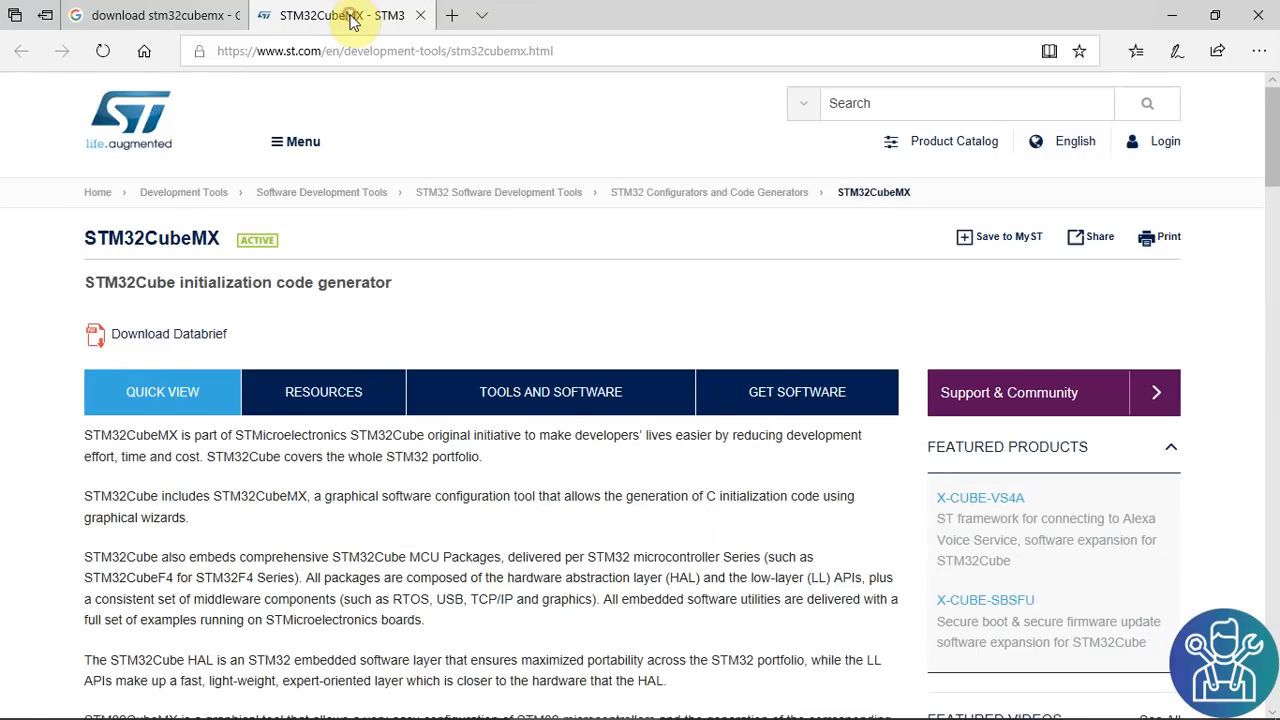
left_click(867, 397)
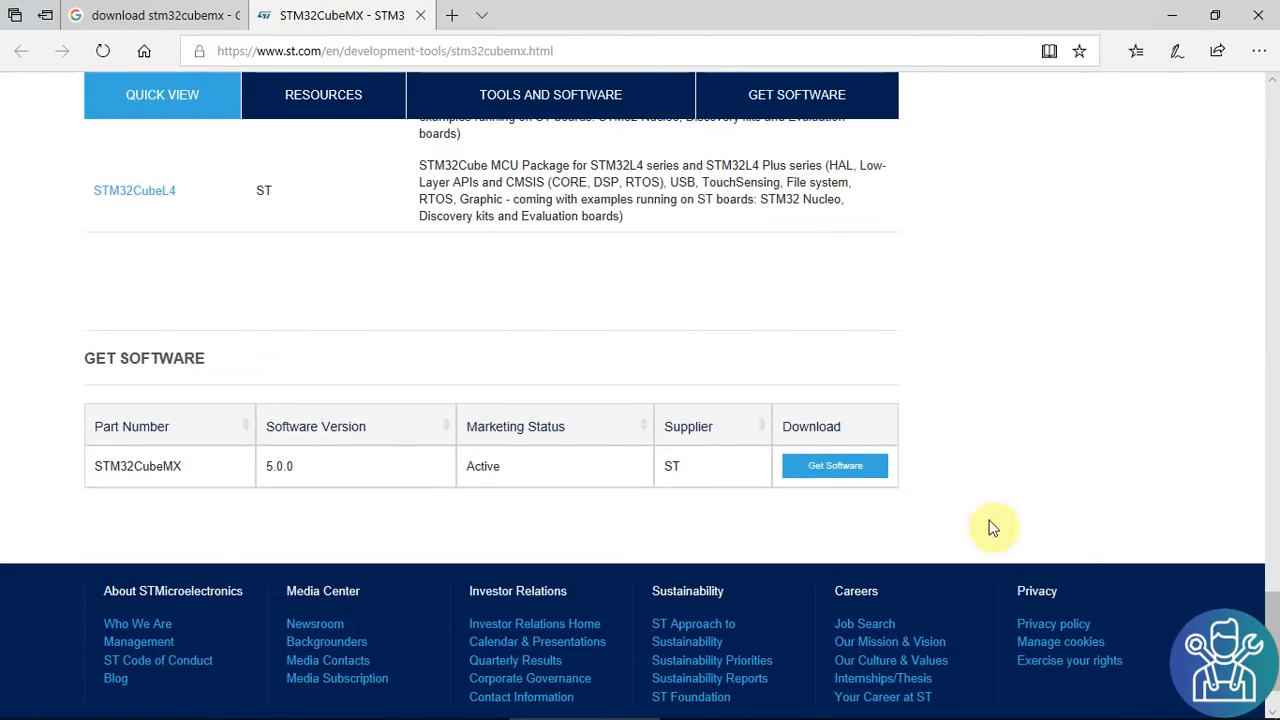
left_click(857, 472)
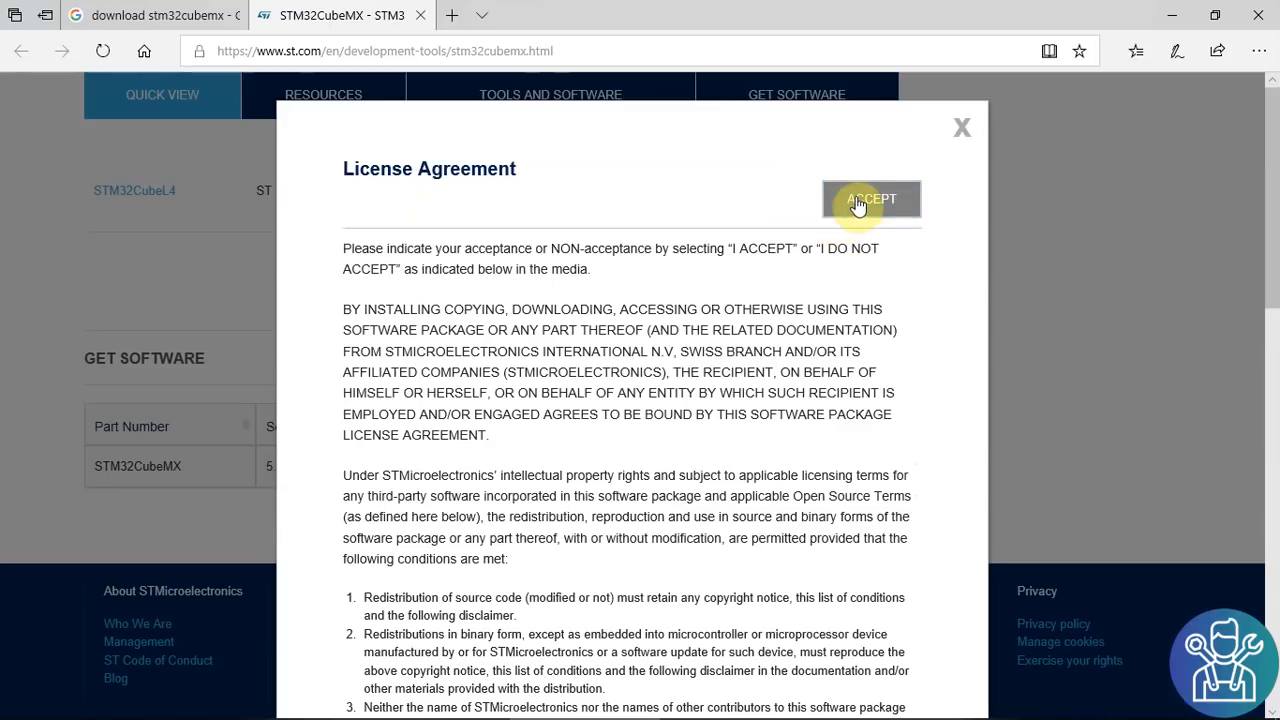
left_click(858, 204)
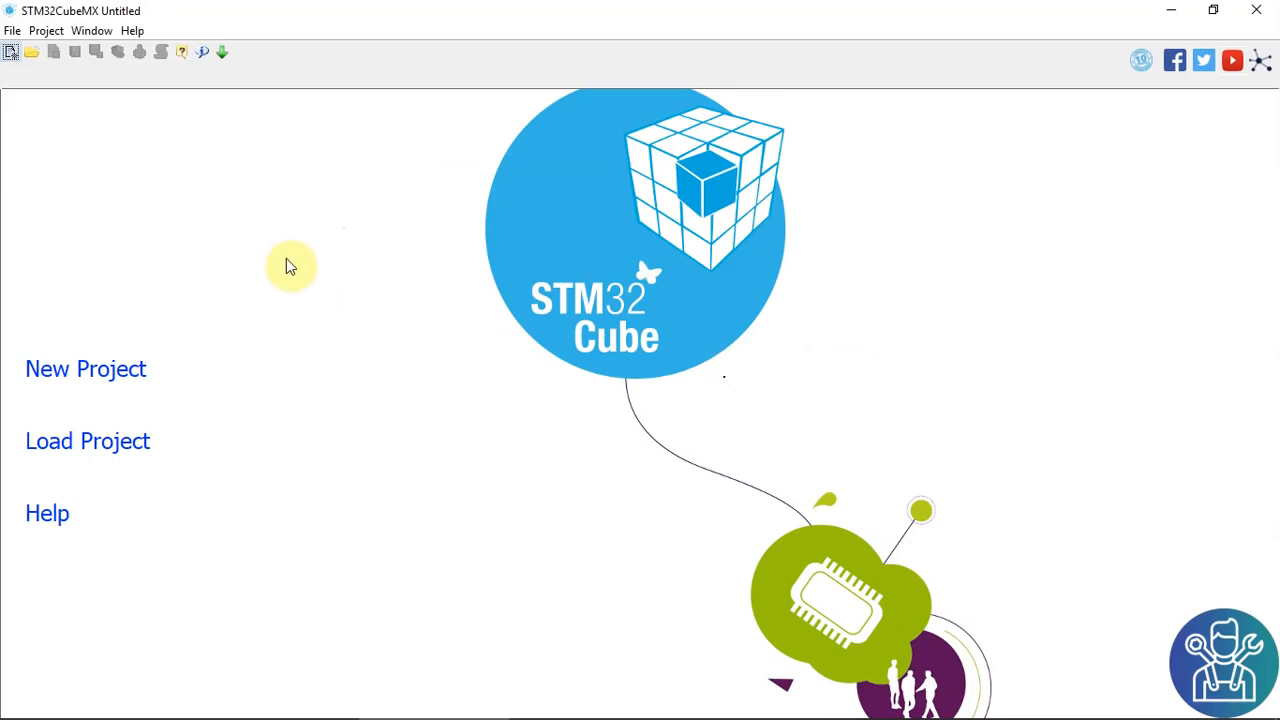
Check the installed STM32CubeMX for updates, refresh the list, install the MX.5.0.0 release and close the update manager
left_click(132, 31)
left_click(213, 158)
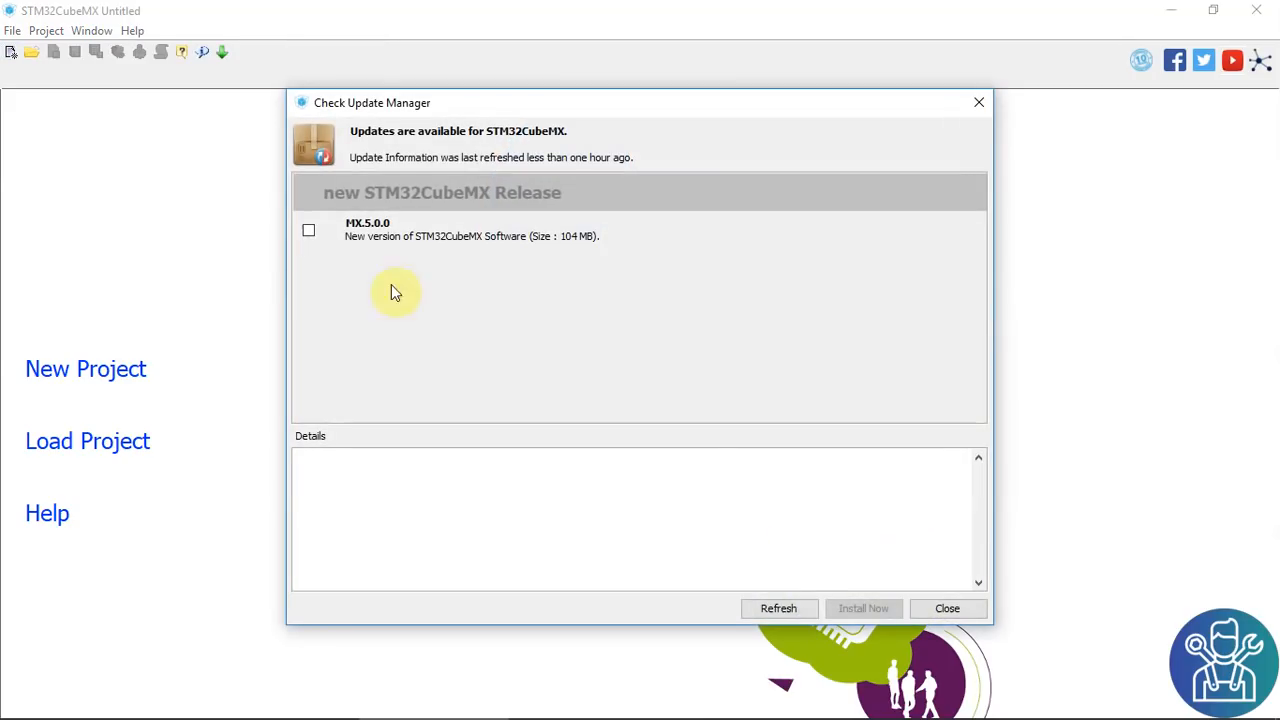
left_click(789, 603)
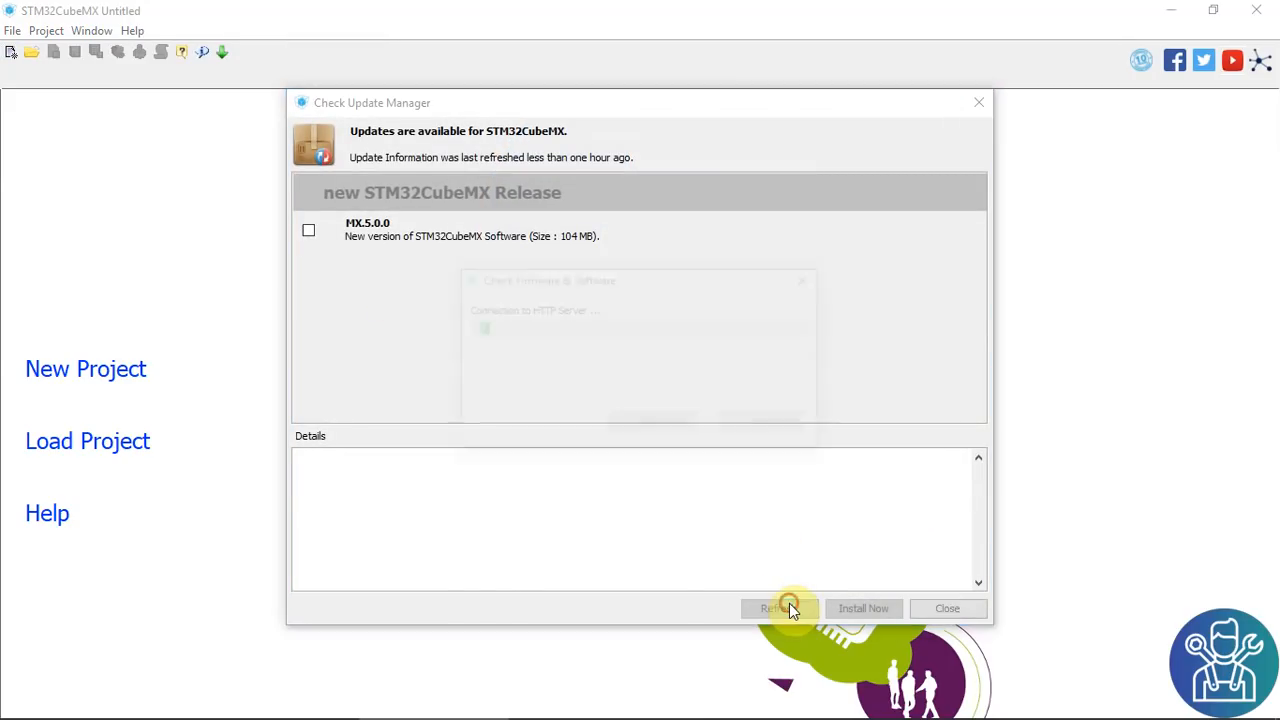
left_click(310, 232)
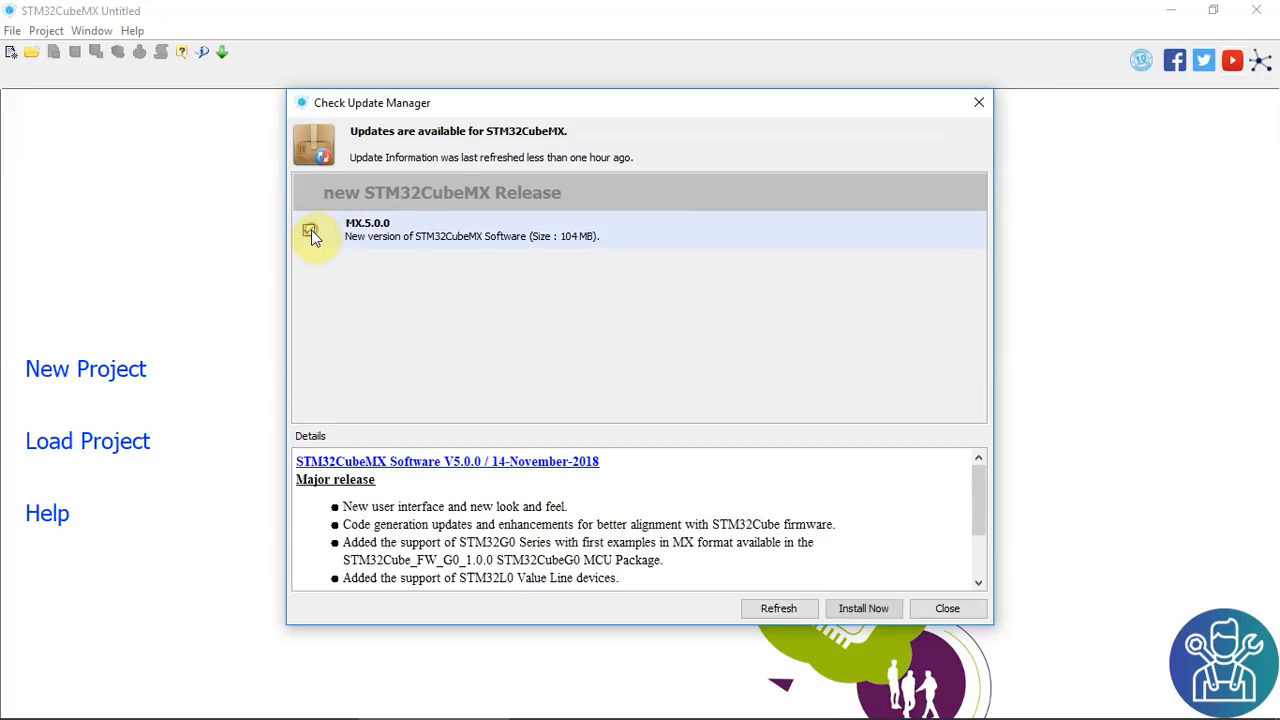
left_click(862, 610)
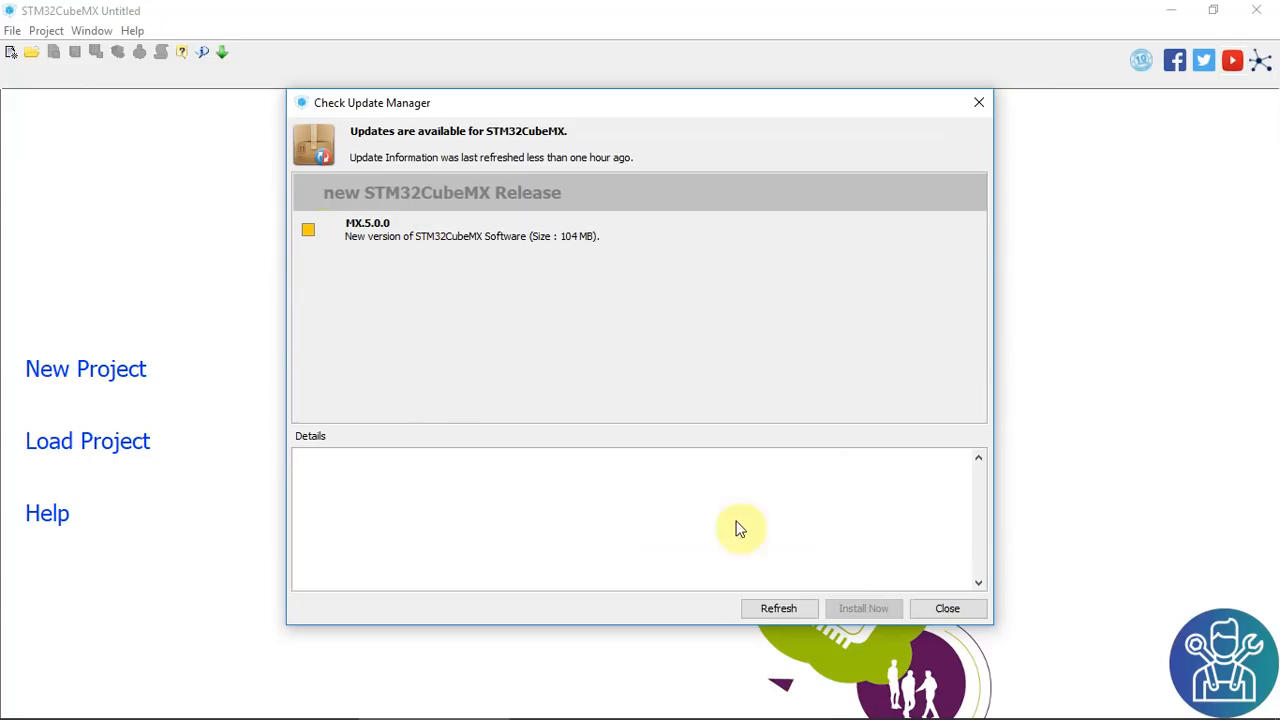
left_click(958, 614)
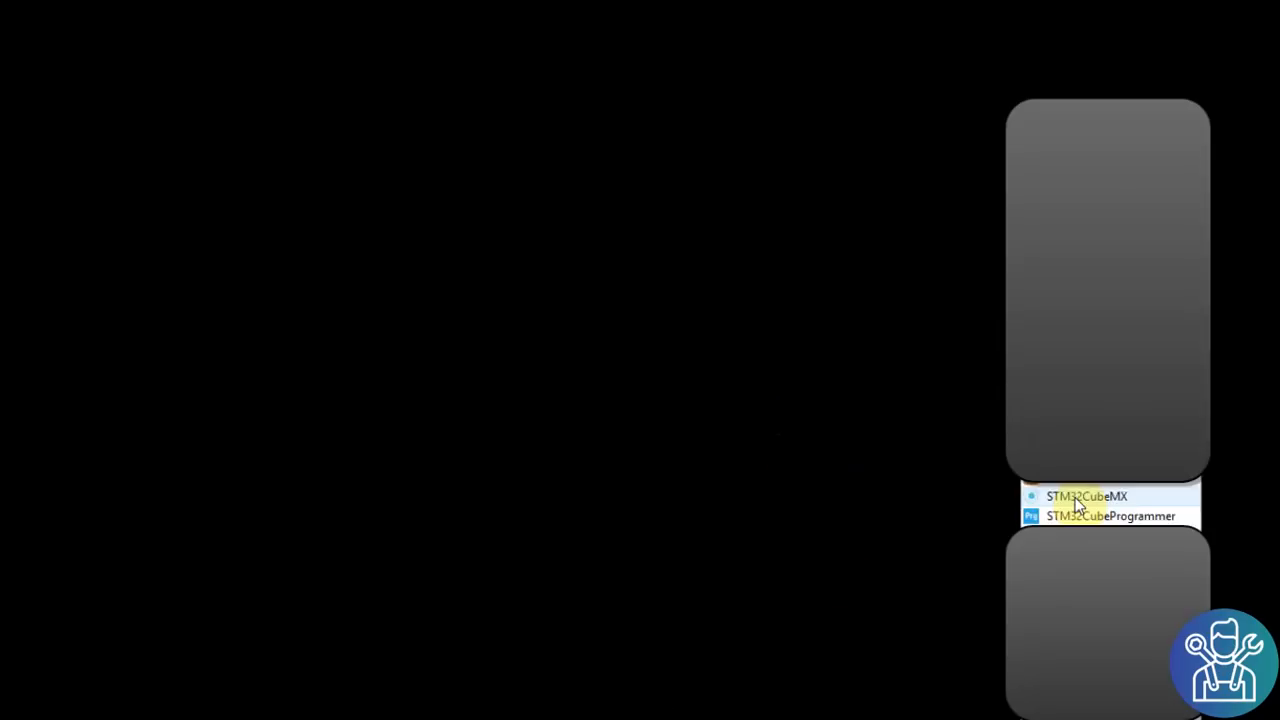
Relaunch STM32CubeMX as administrator and allow it to make changes to the device
right_click(1080, 497)
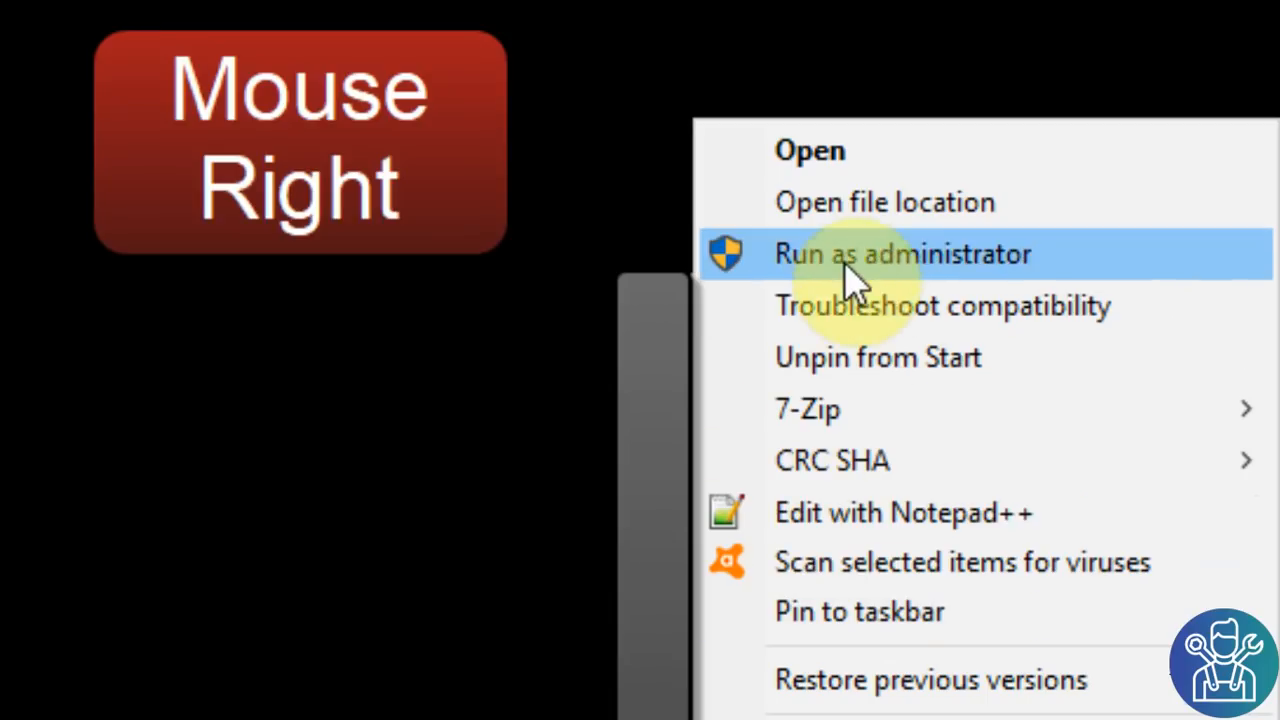
left_click(844, 262)
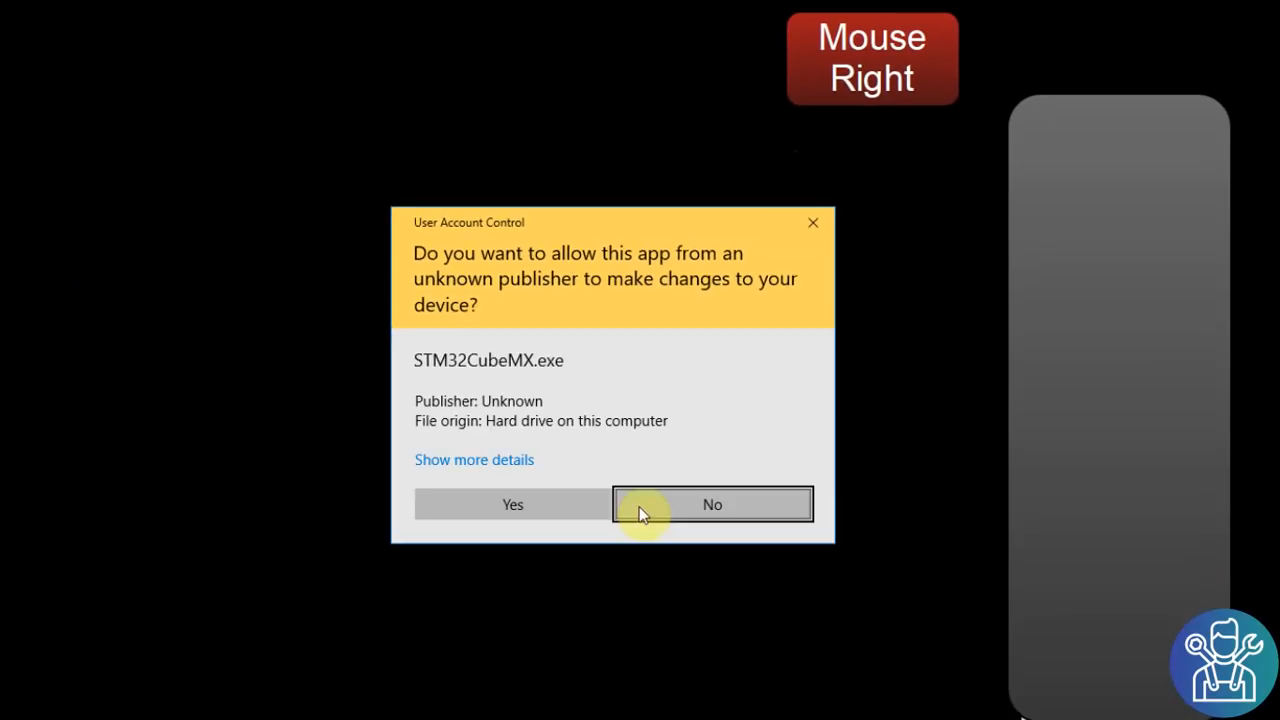
left_click(383, 650)
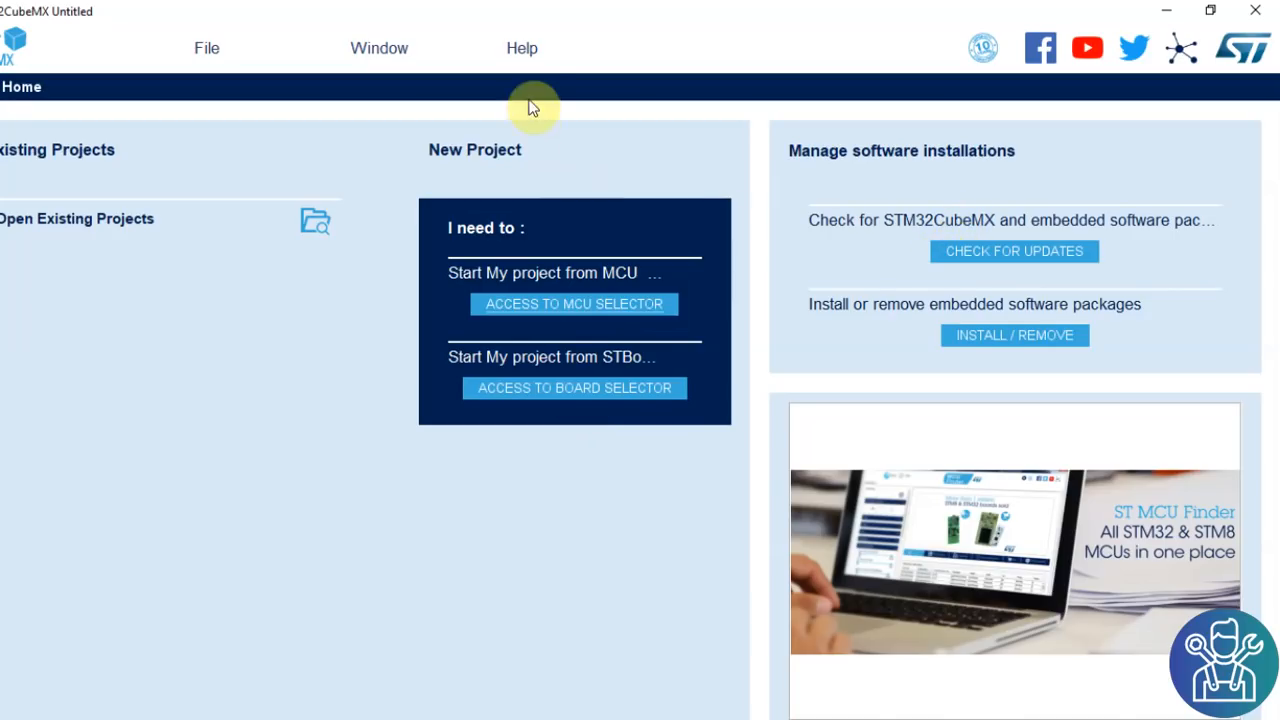
left_click(526, 50)
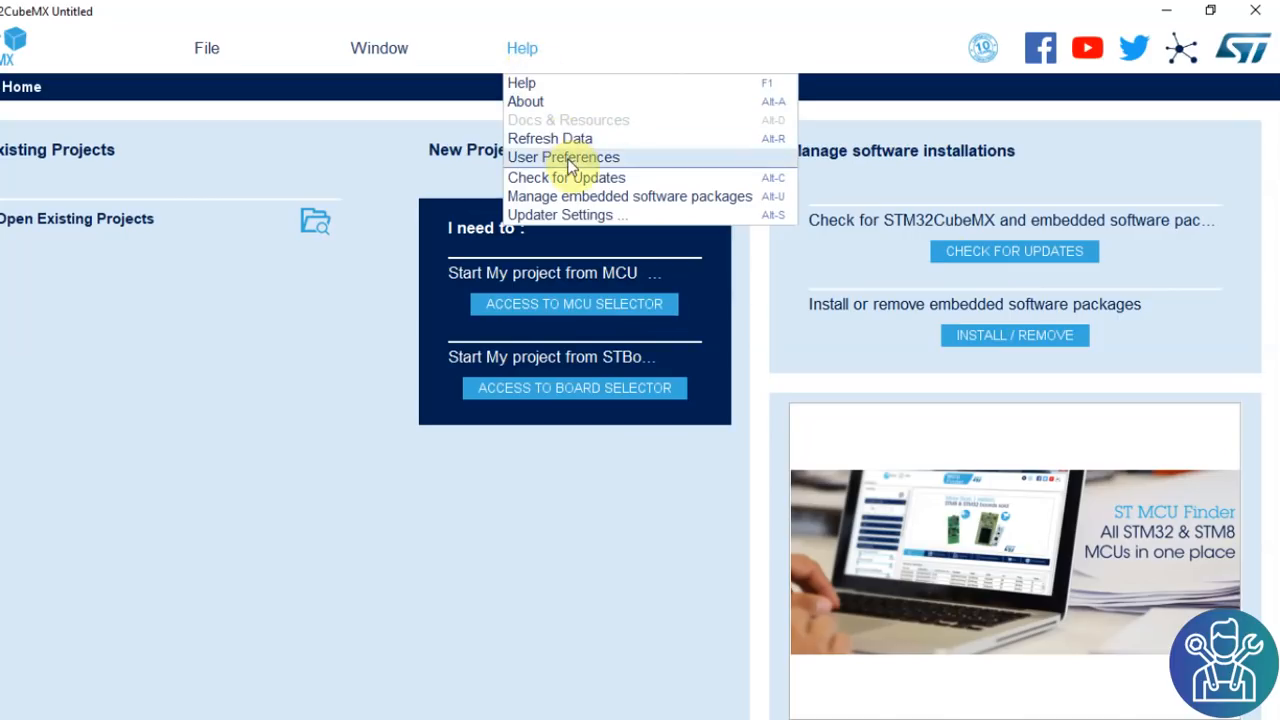
left_click(778, 306)
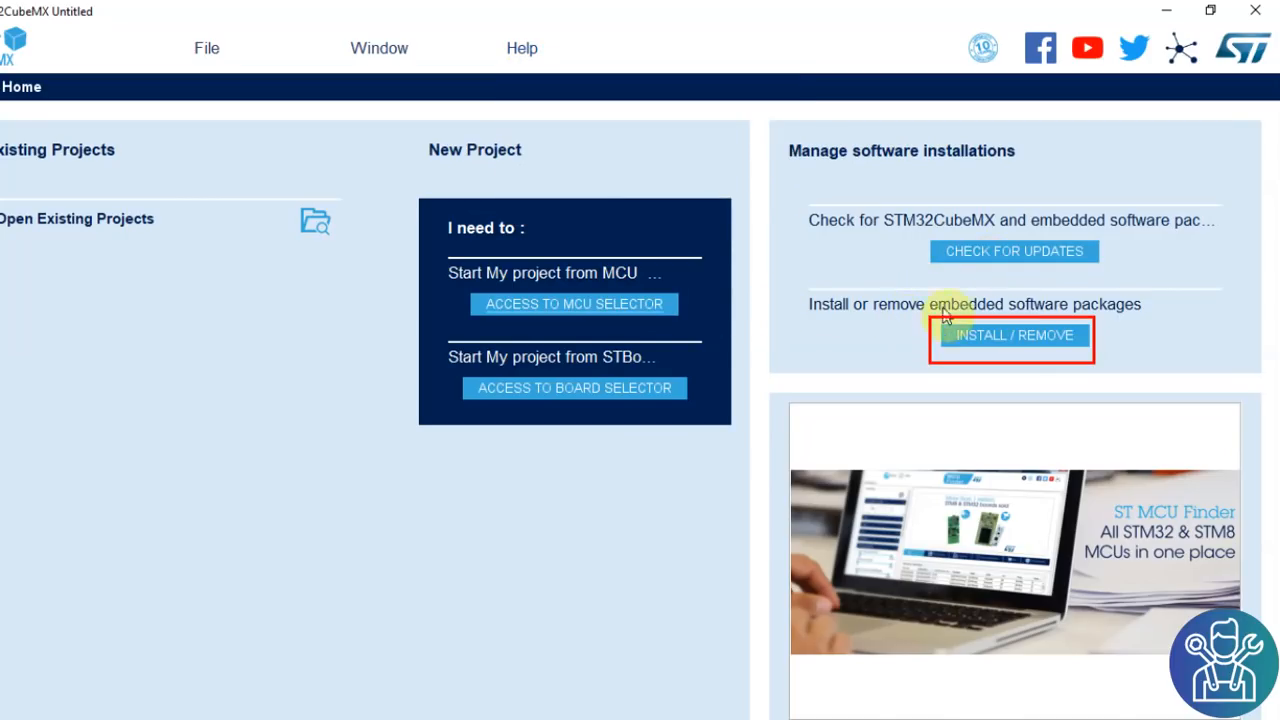
left_click(992, 338)
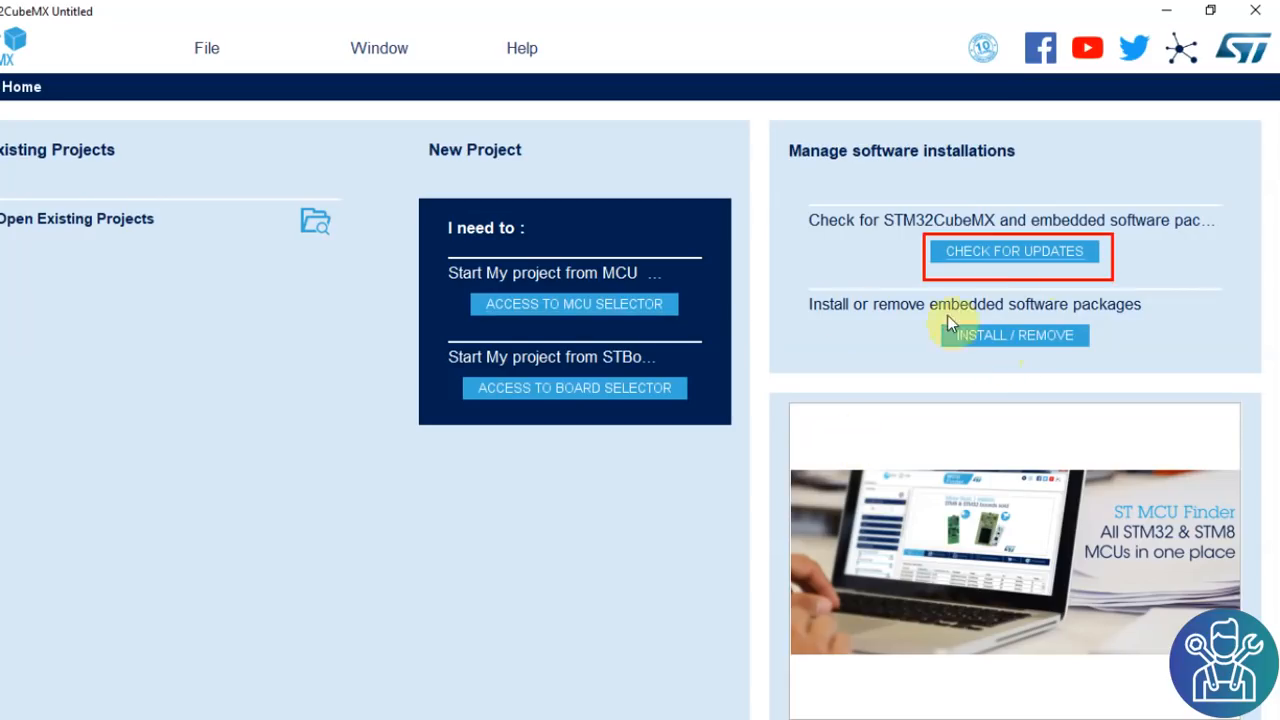
Check for embedded software updates, install the FW.L0.1.11.0 package for the STM32L0xx series and close the update manager
left_click(1010, 254)
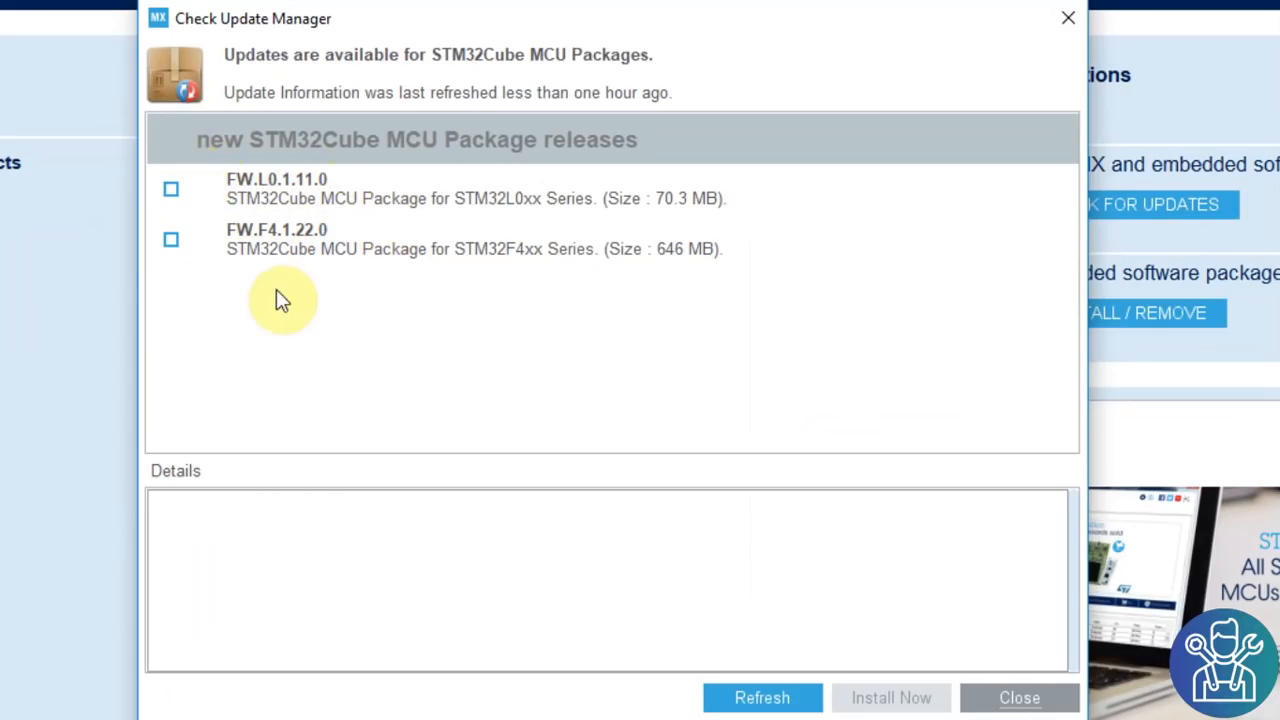
left_click(171, 190)
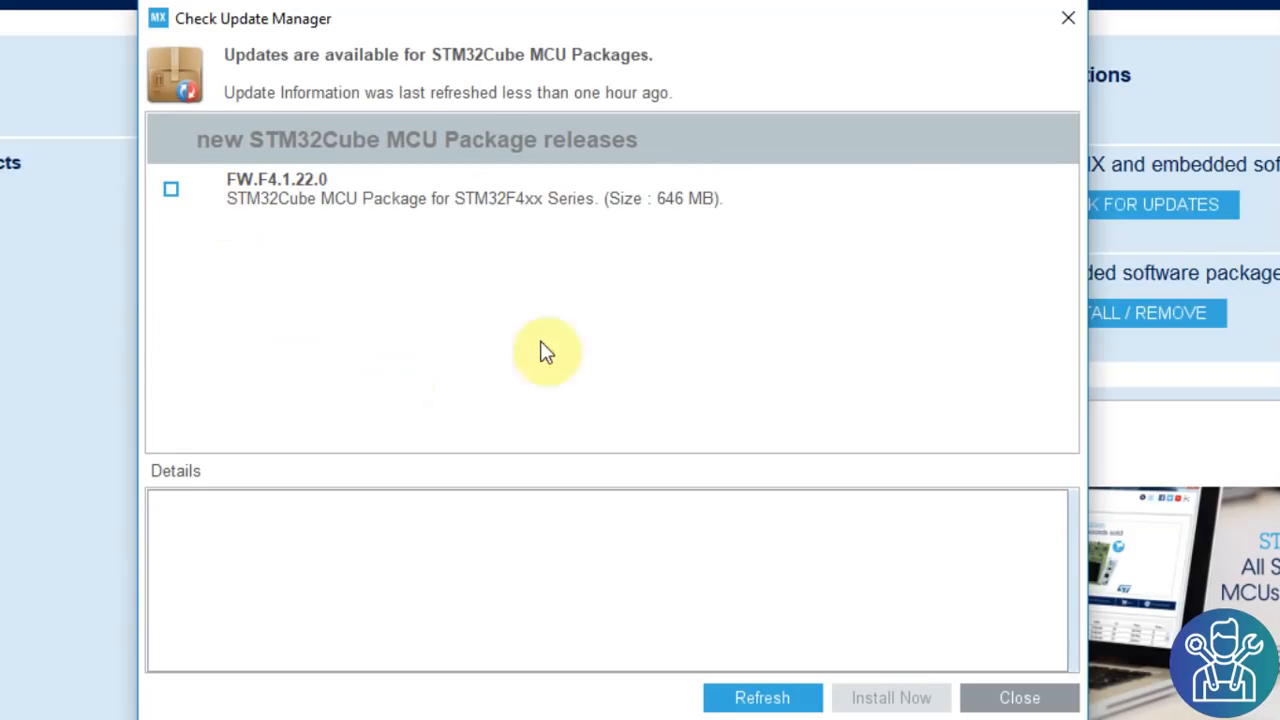
left_click(1038, 700)
Open the embedded software packages manager and look through the STM32Cube MCU packages, including the STM32F0 and STM32F1 series
left_click(1109, 312)
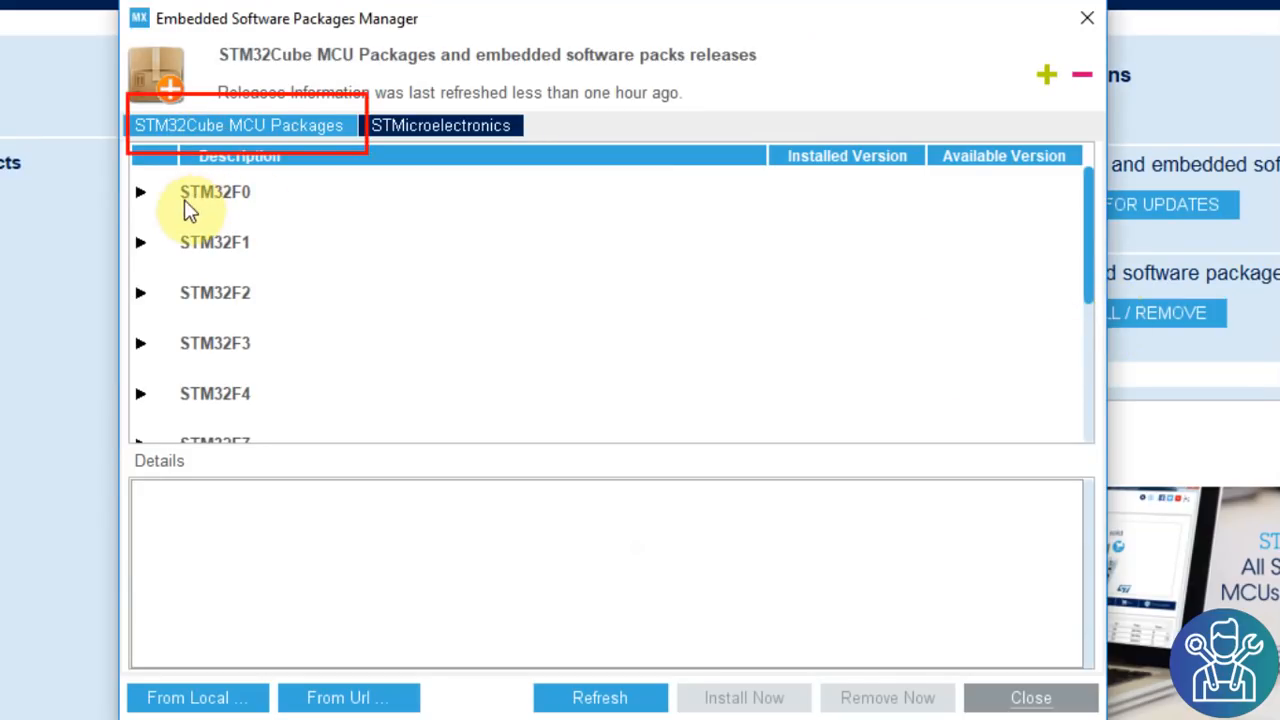
left_click(141, 192)
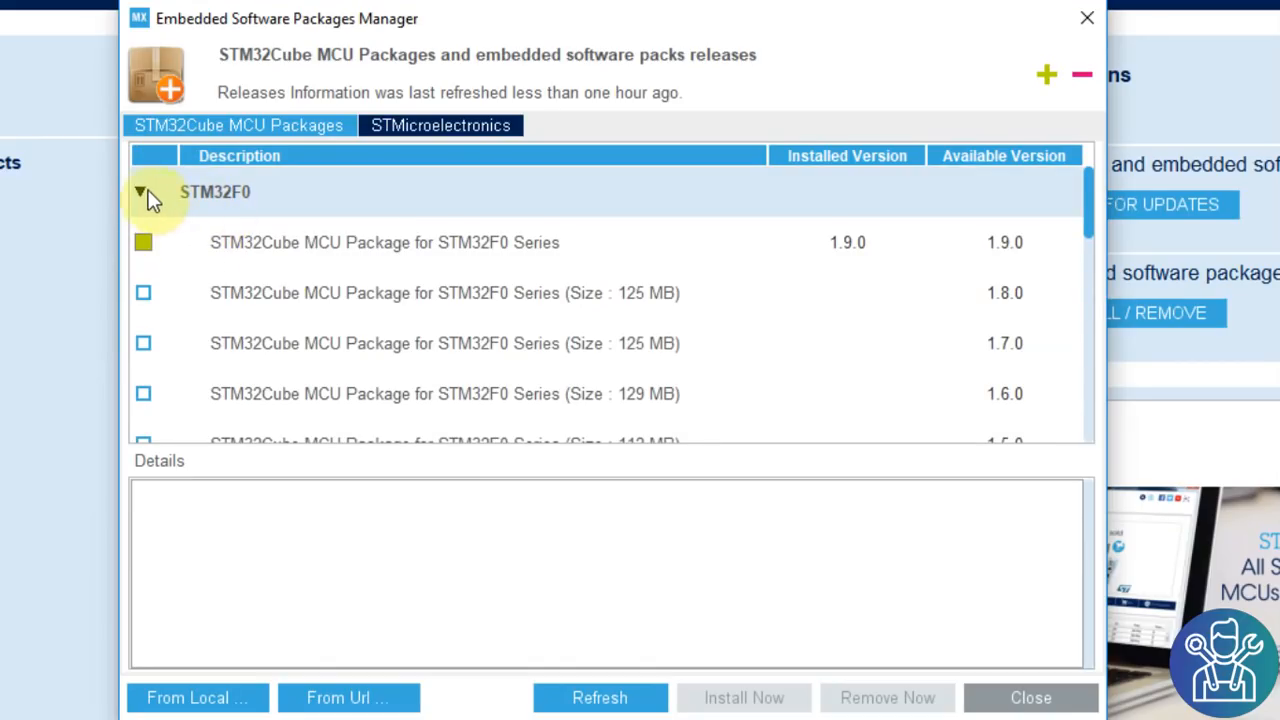
left_click(141, 192)
left_click(141, 242)
left_click(141, 242)
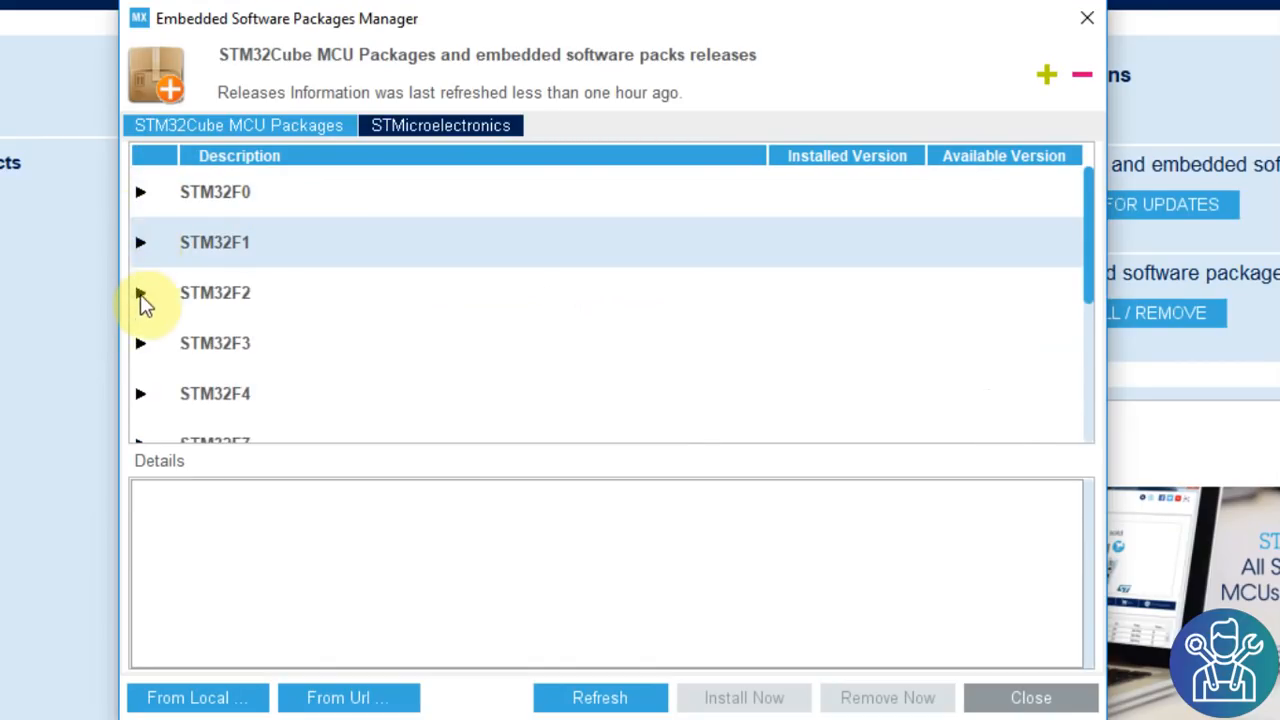
scroll(200, 340, "down", 3)
View the STMicroelectronics packs, examining the entries under BlueNRG-MS, X-CUBE-BLE1 and X-CUBE-MEMS1
left_click(417, 126)
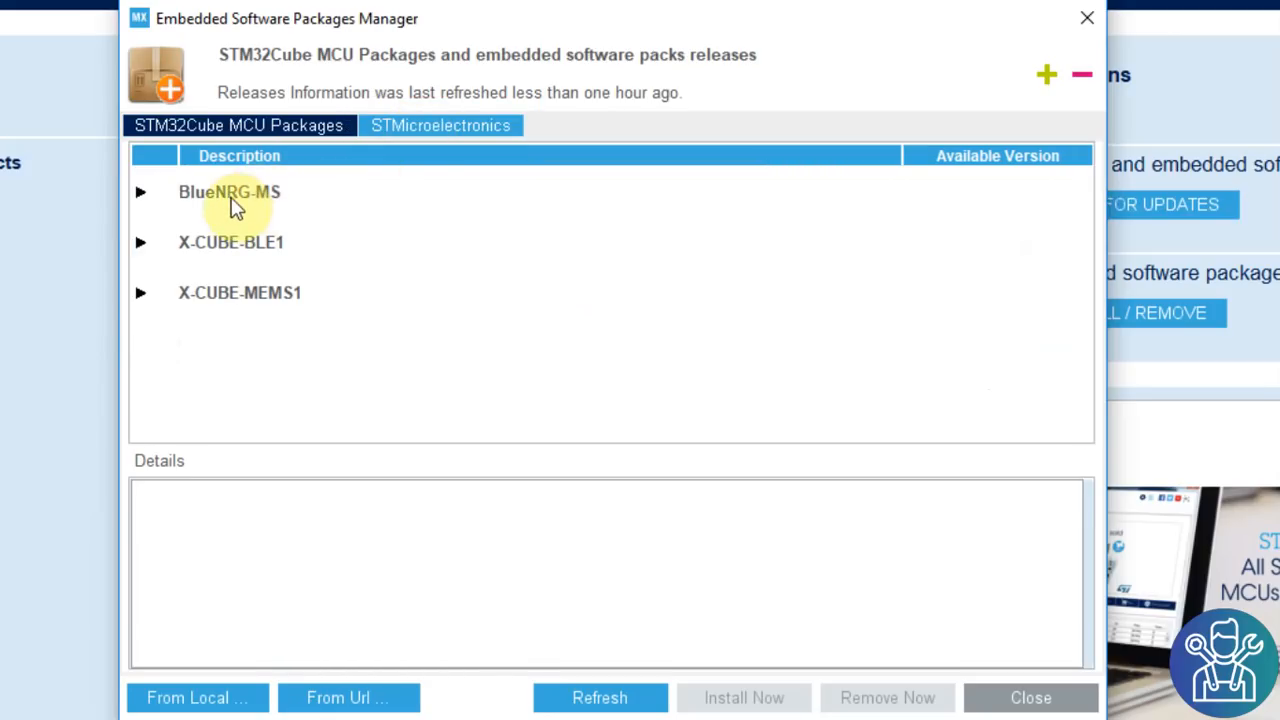
left_click(141, 193)
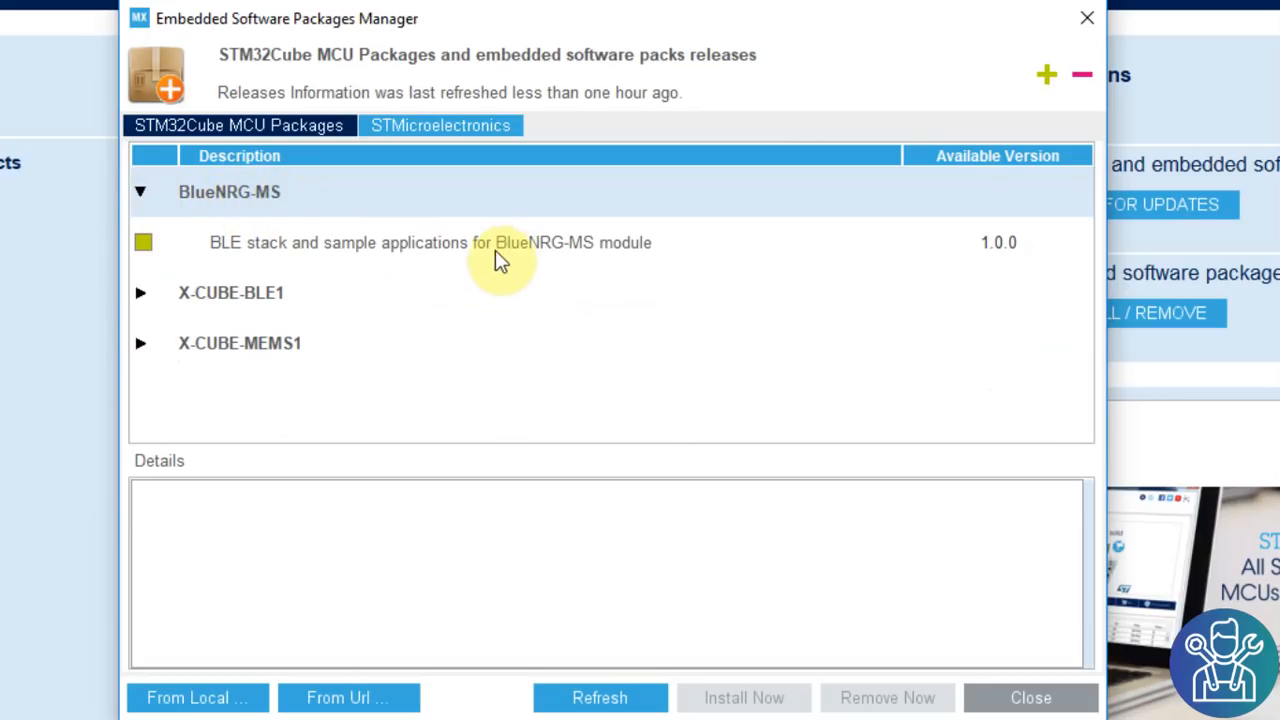
left_click(141, 292)
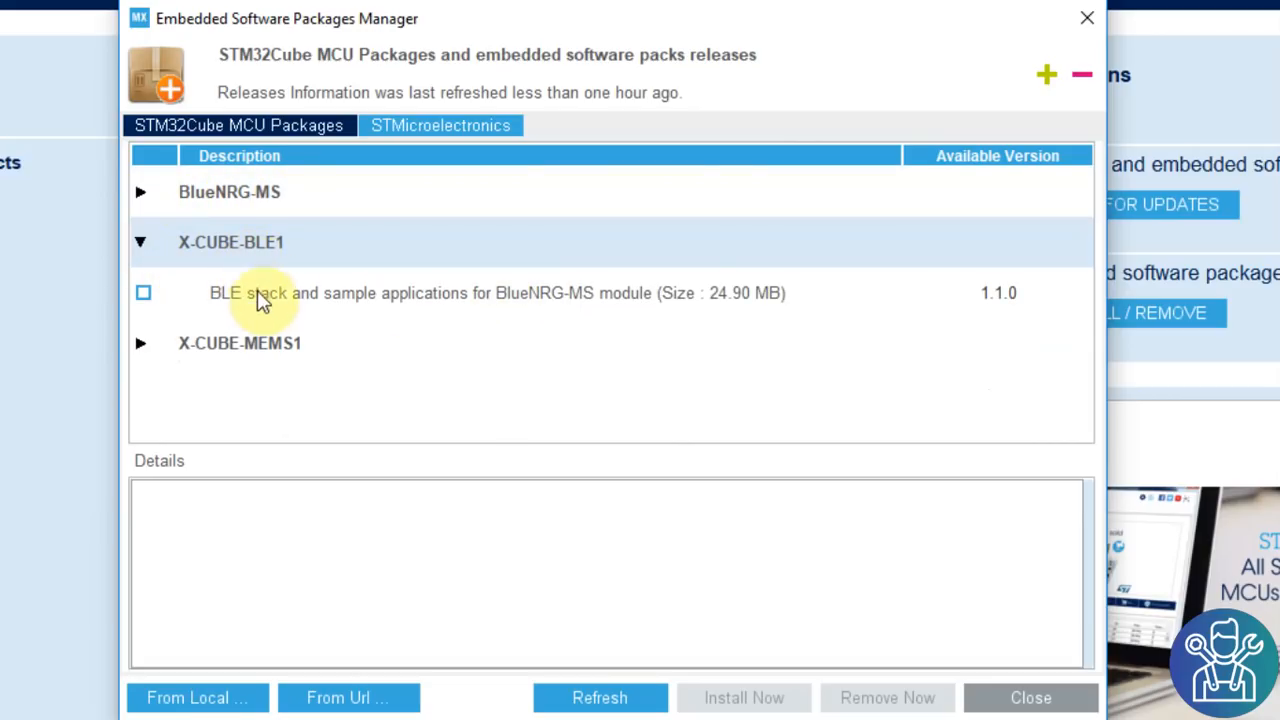
left_click(141, 243)
left_click(141, 292)
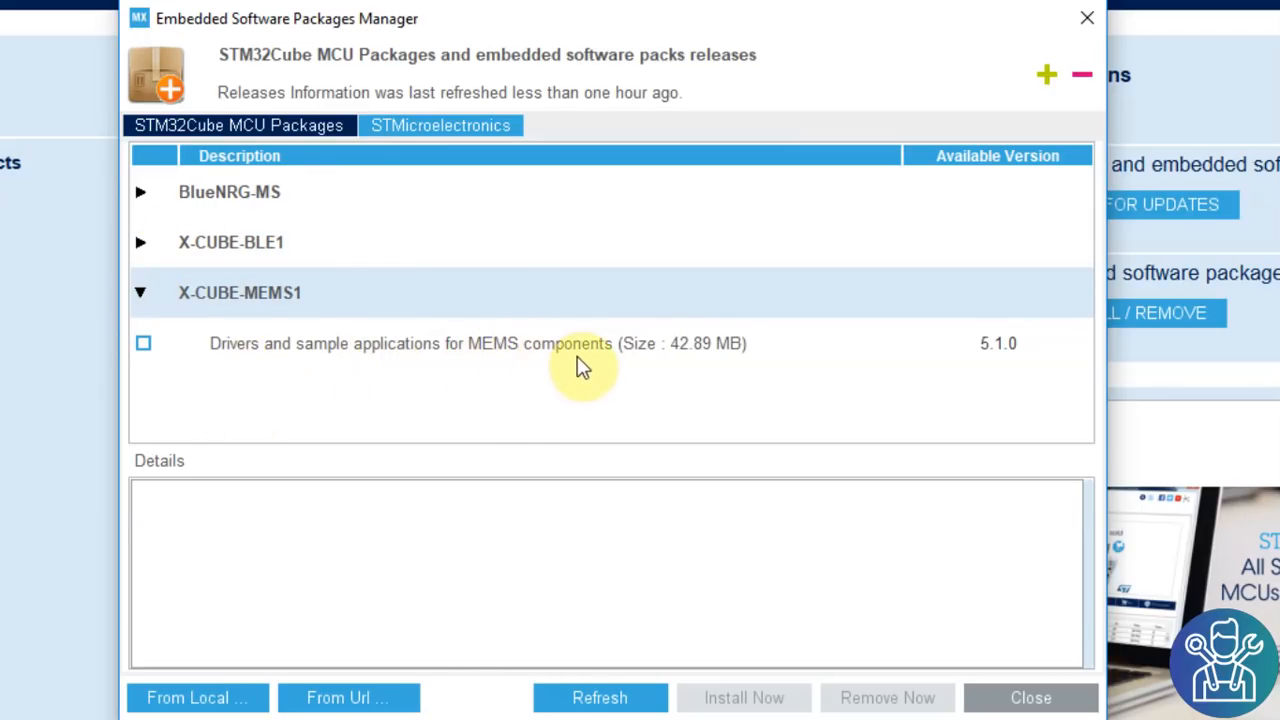
left_click(141, 295)
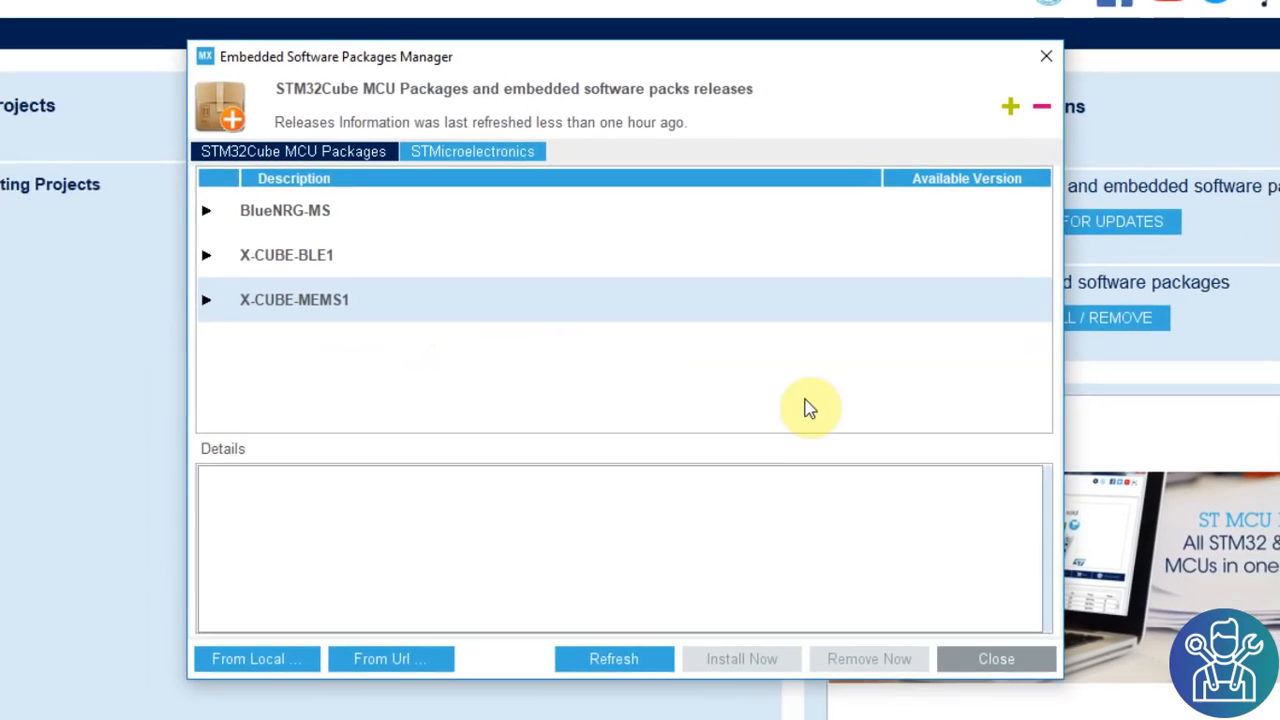
Show the outputs pane with the MCUs Selection and Output views below the home page
left_click(100, 40)
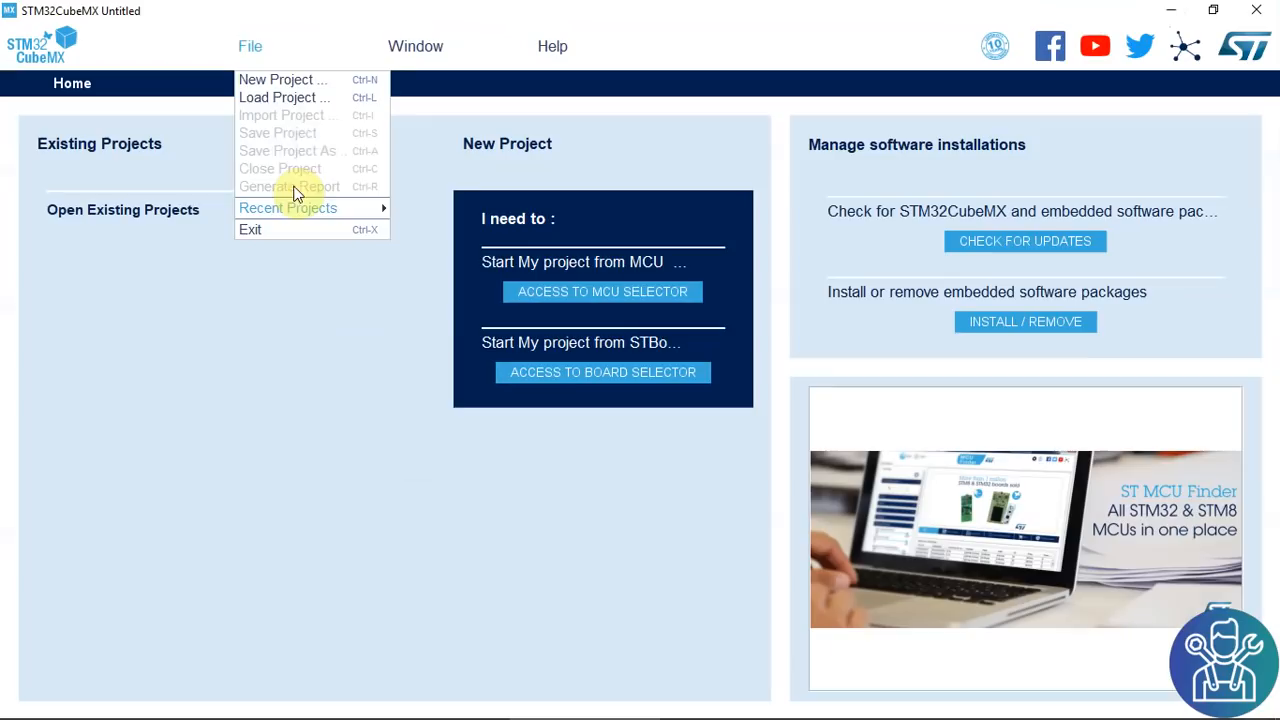
left_click(448, 98)
left_click(400, 47)
left_click(412, 78)
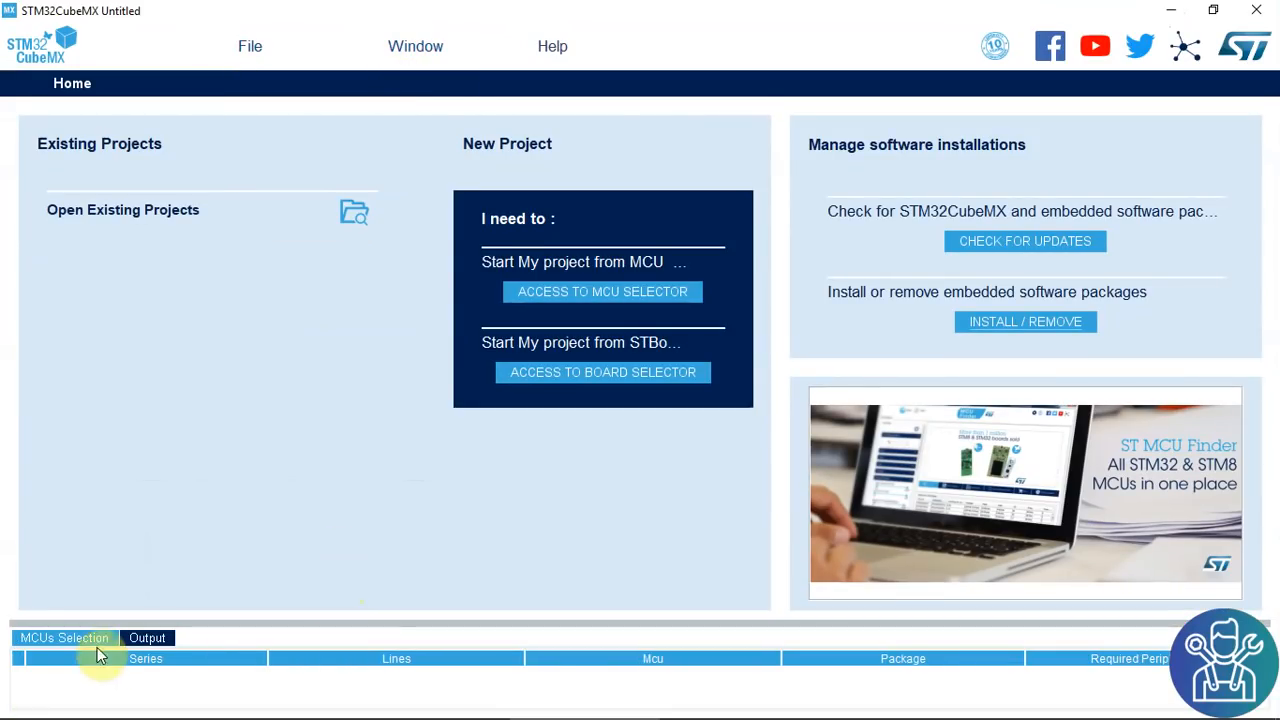
left_click(560, 50)
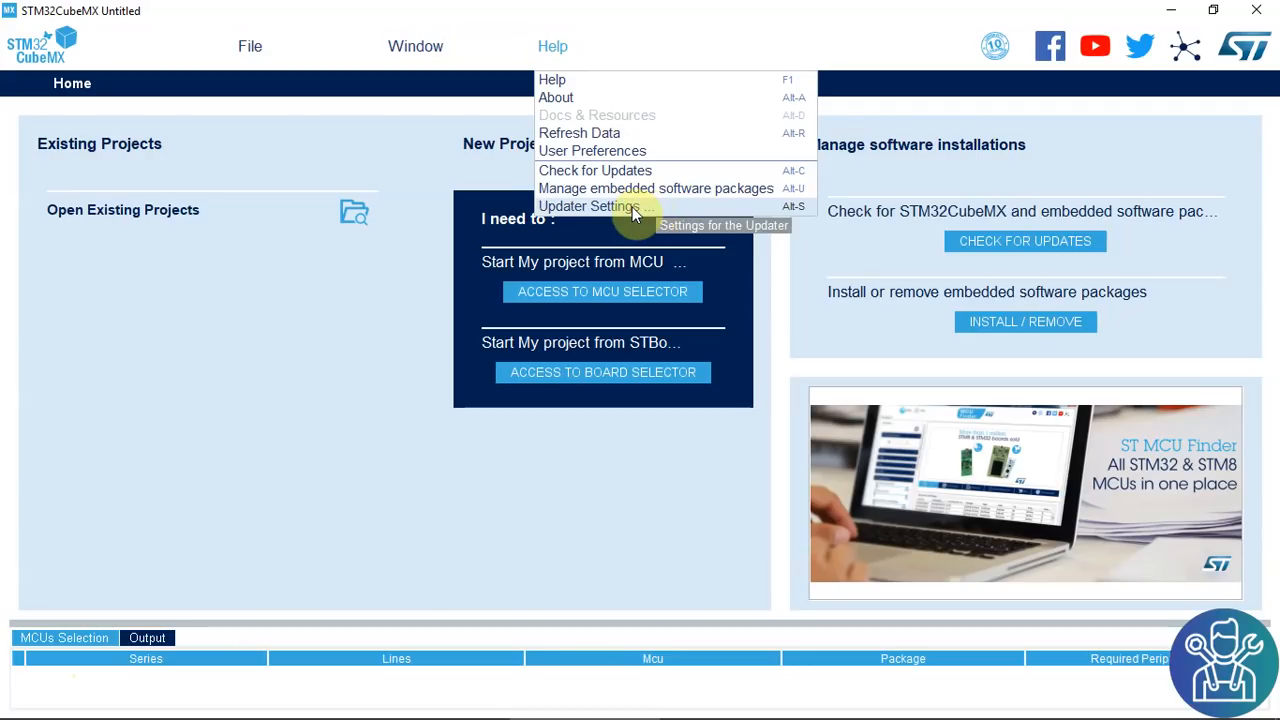
left_click(453, 505)
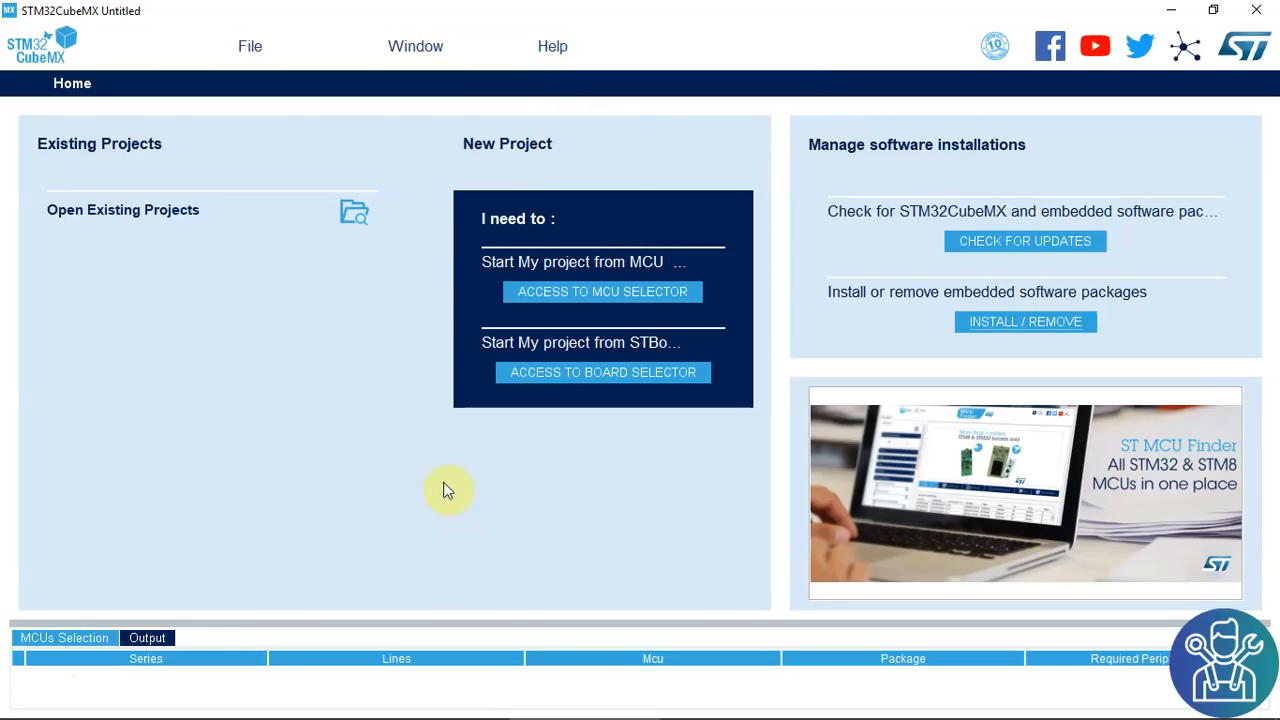
Start a new project from the MCU selector and search the part numbers for "f051"
left_click(568, 293)
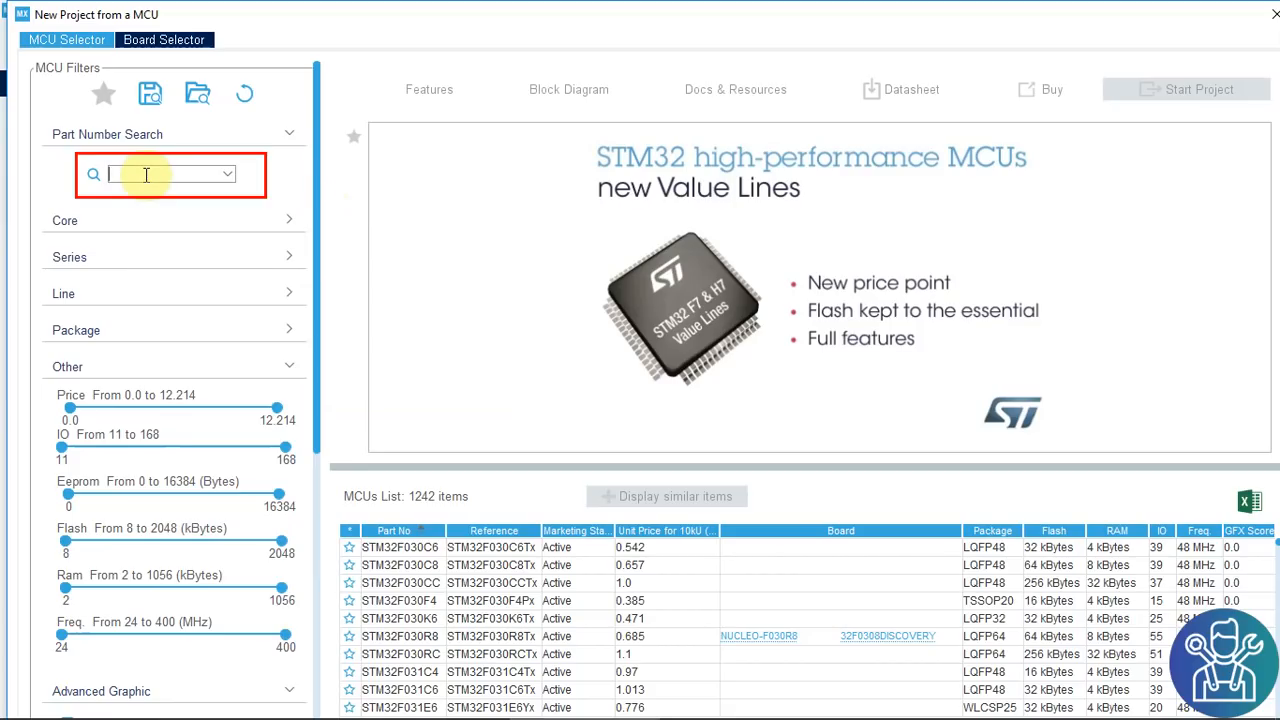
type("f051")
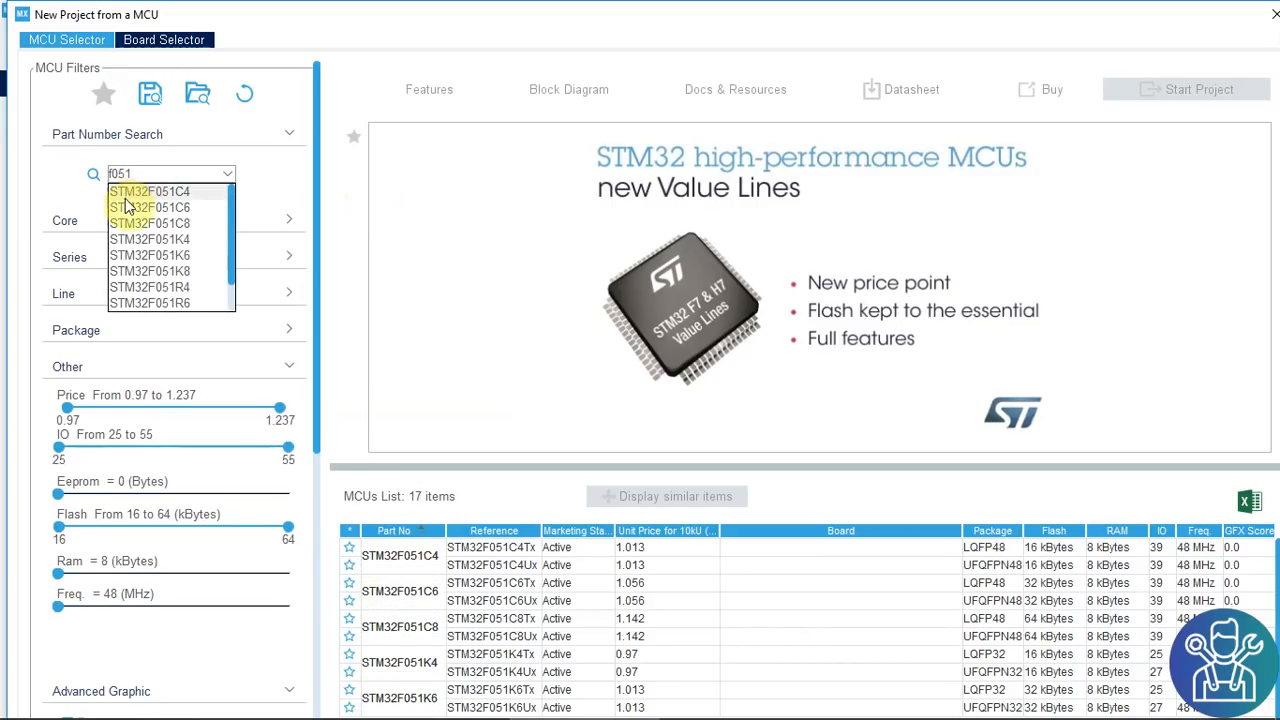
scroll(205, 260, "down", 1)
scroll(205, 260, "up", 1)
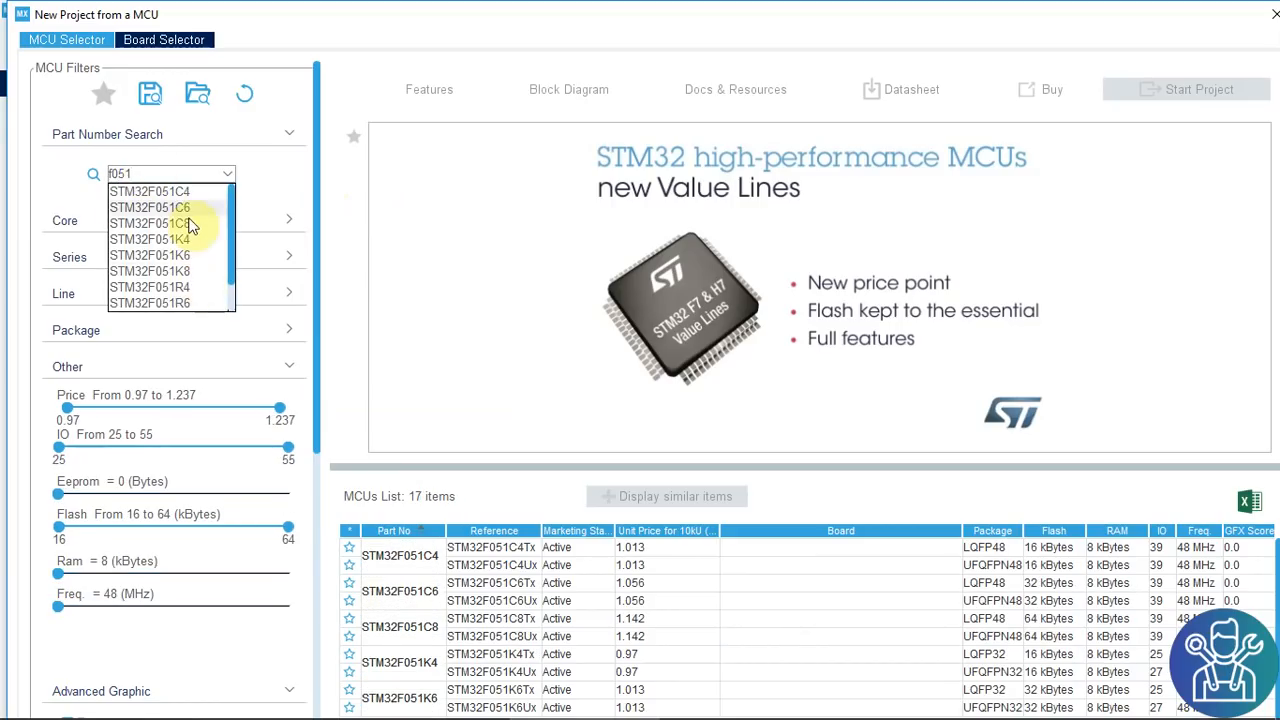
Reset the MCU filters and view the available Core and Series filter options
left_click(247, 97)
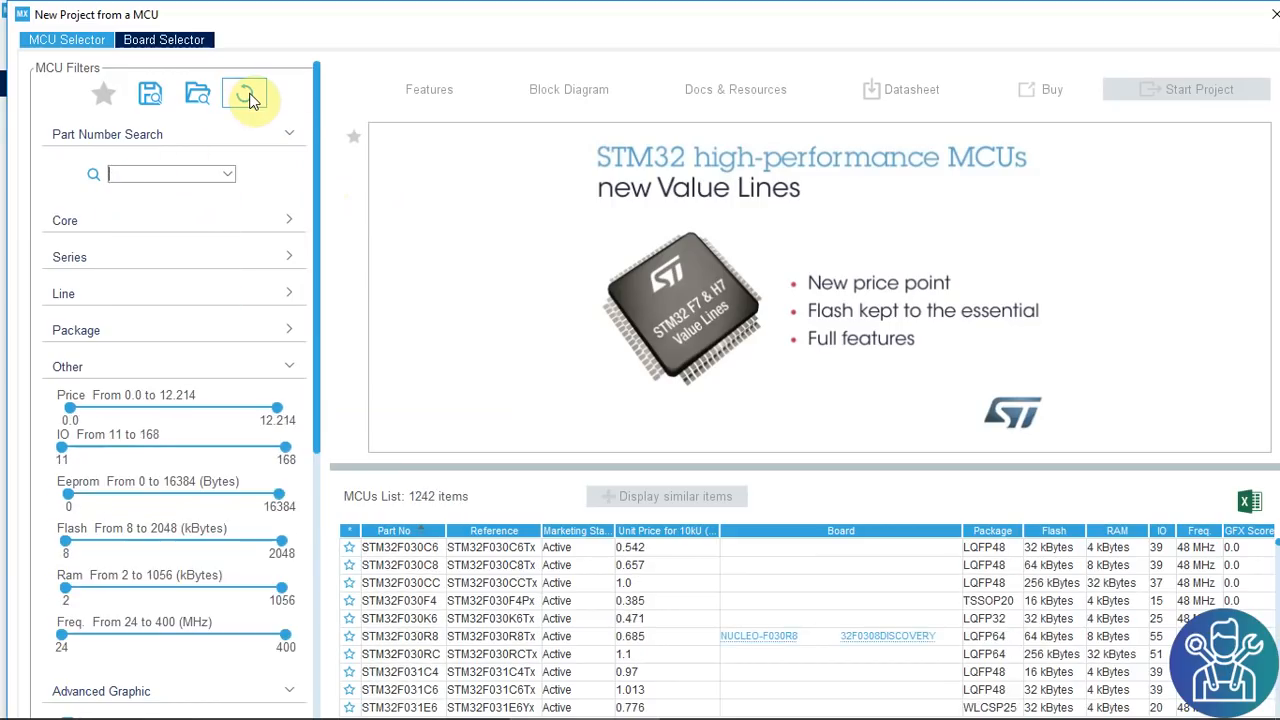
left_click(85, 228)
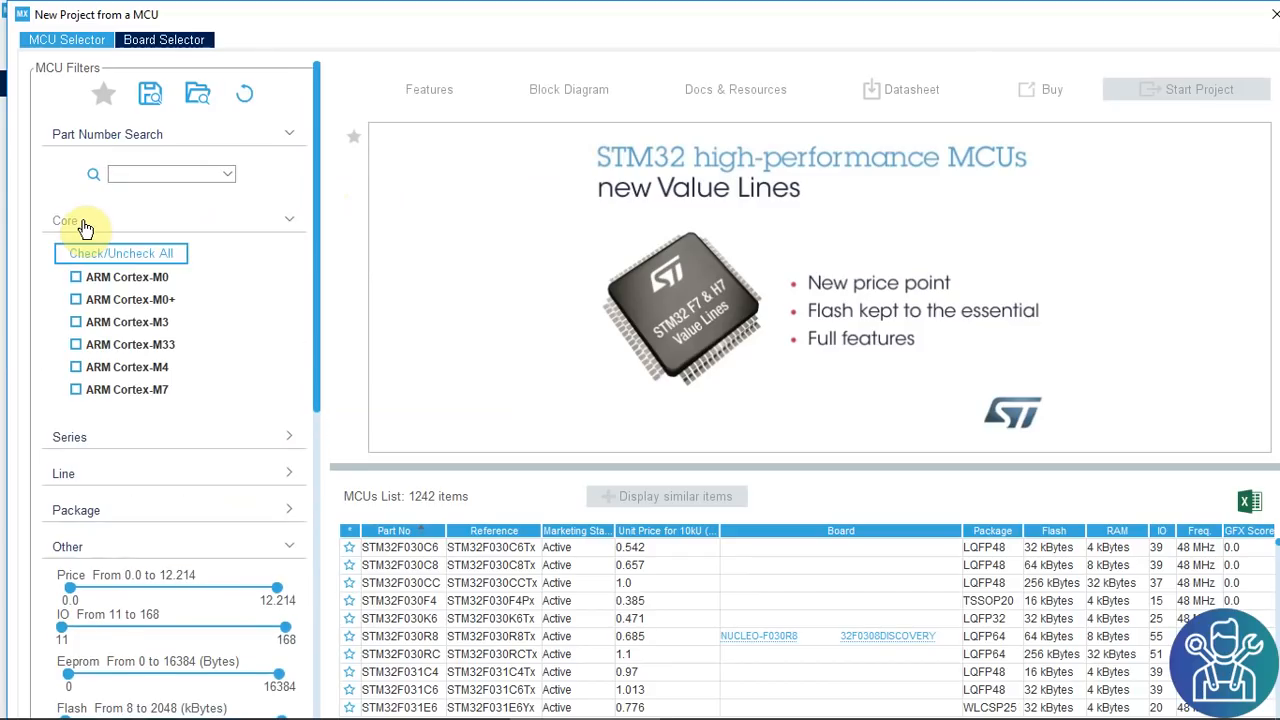
left_click(85, 225)
left_click(130, 262)
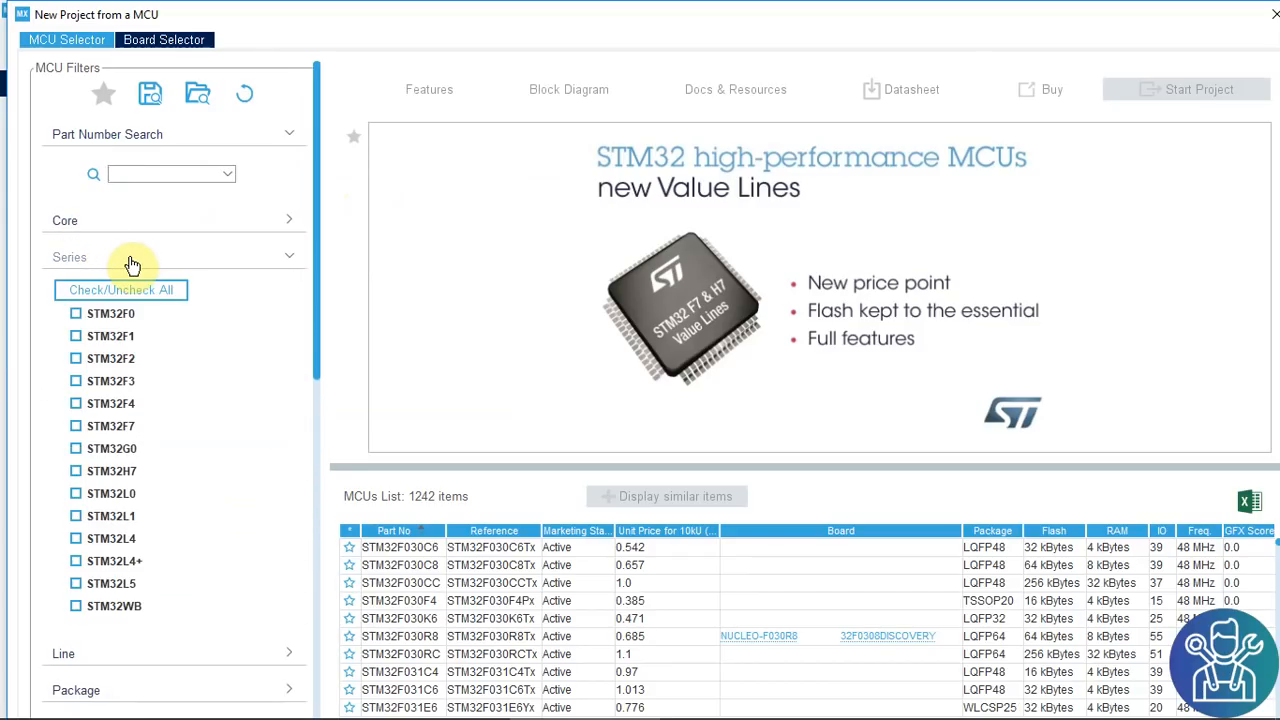
Filter the MCU list by the STM32WB, STM32L5 and STM32G0 series in turn, clearing each filter after viewing its parts
left_click(132, 262)
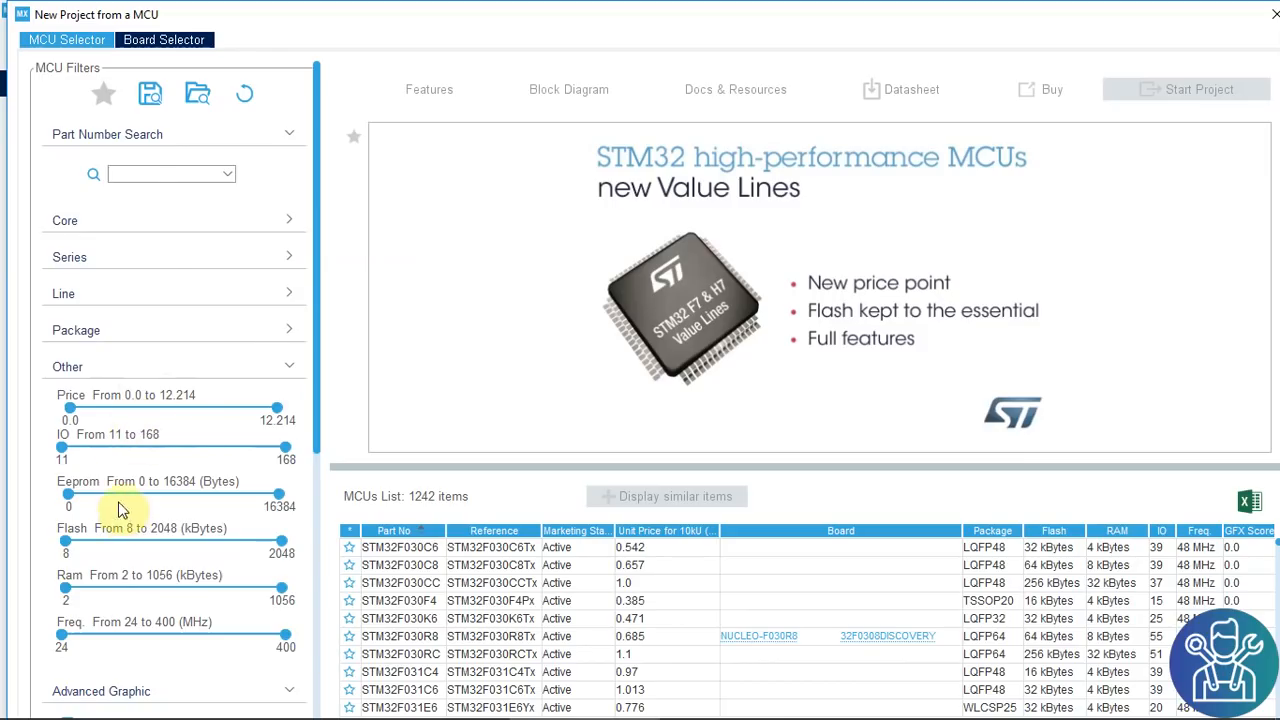
left_click(130, 260)
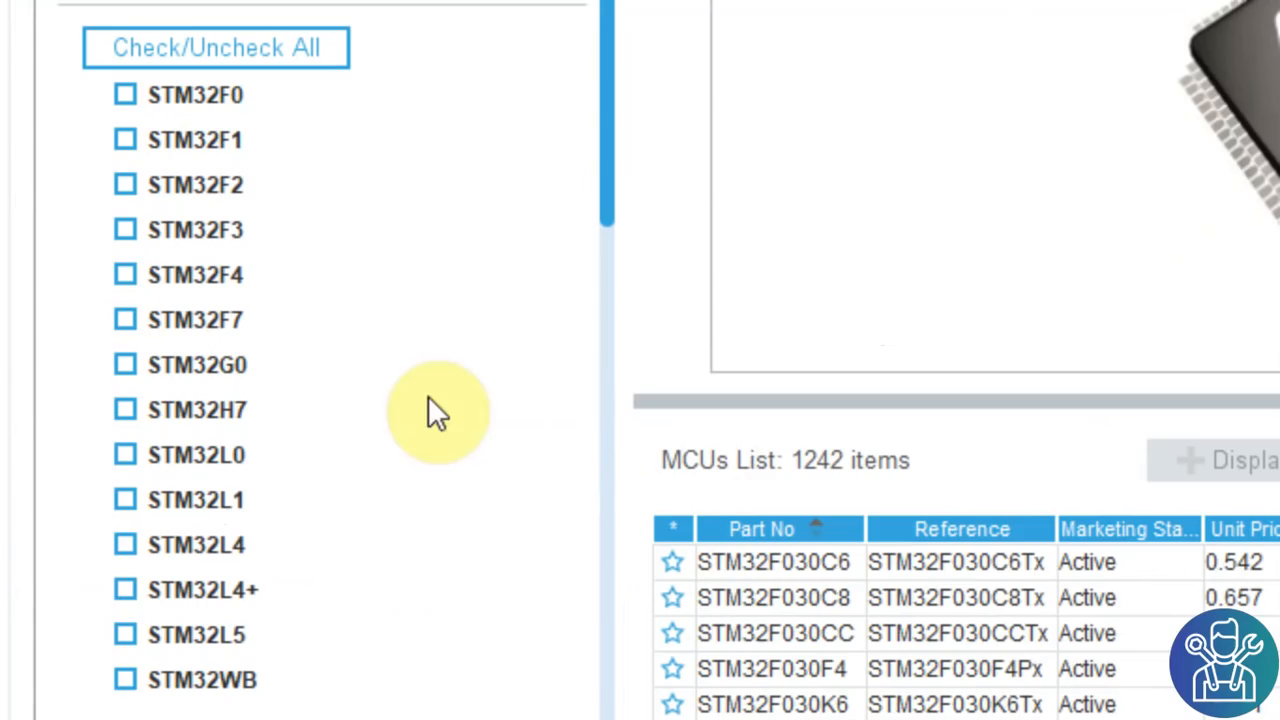
left_click(125, 682)
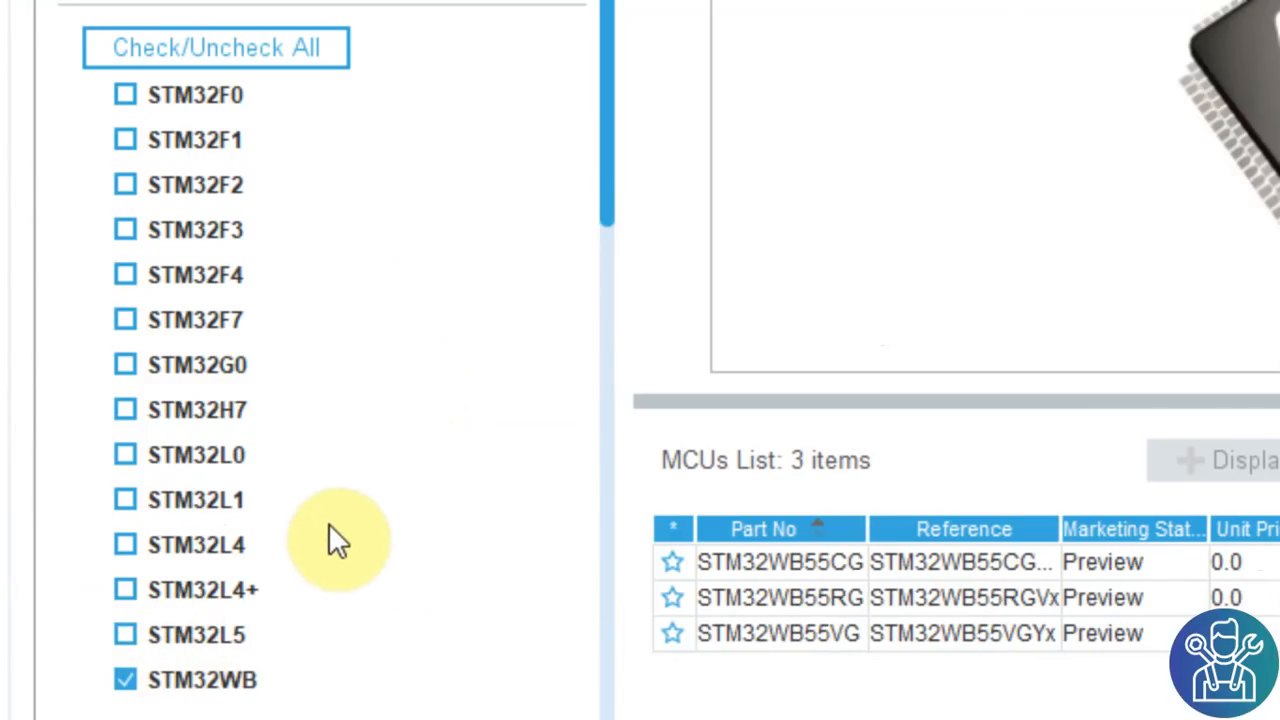
left_click(125, 682)
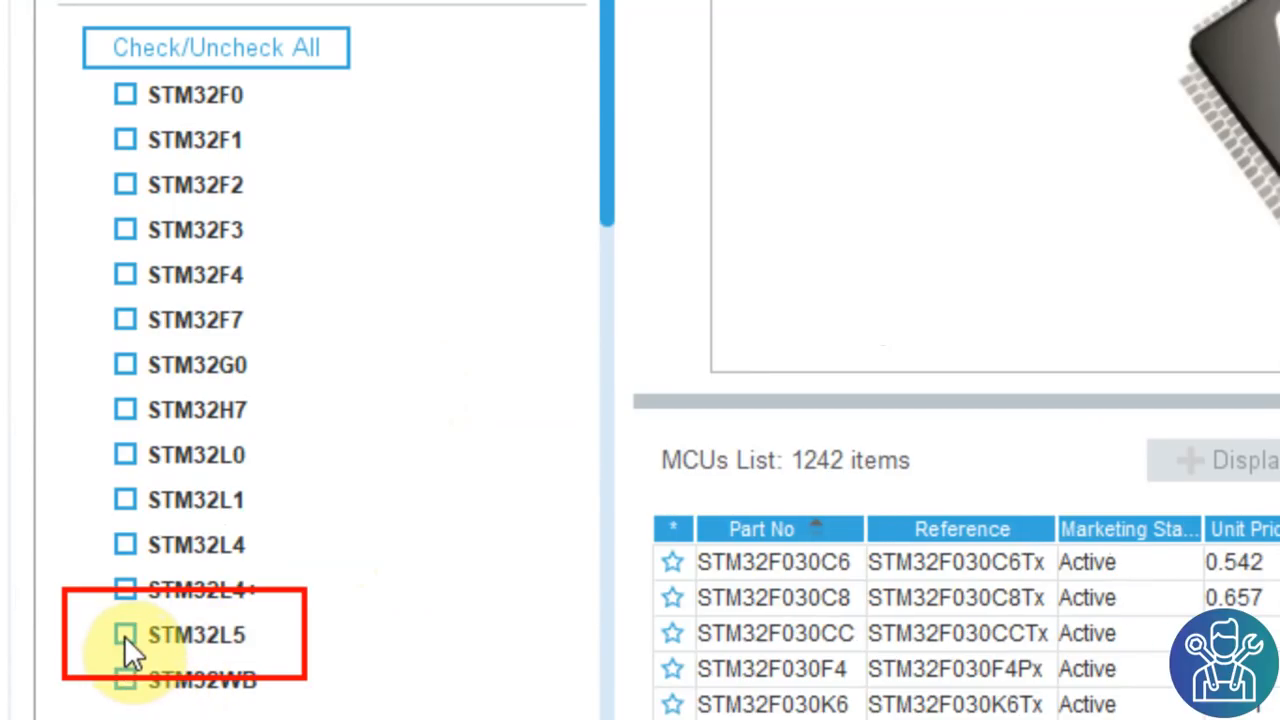
left_click(124, 635)
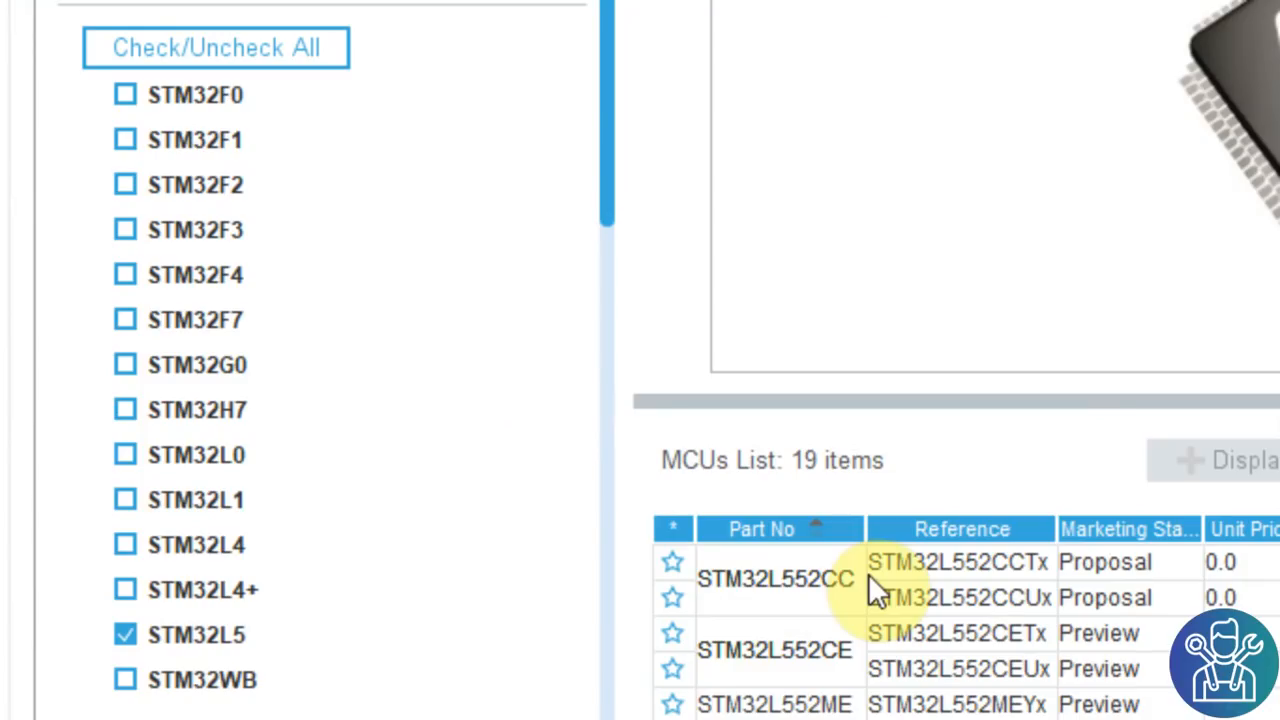
left_click(124, 635)
left_click(125, 365)
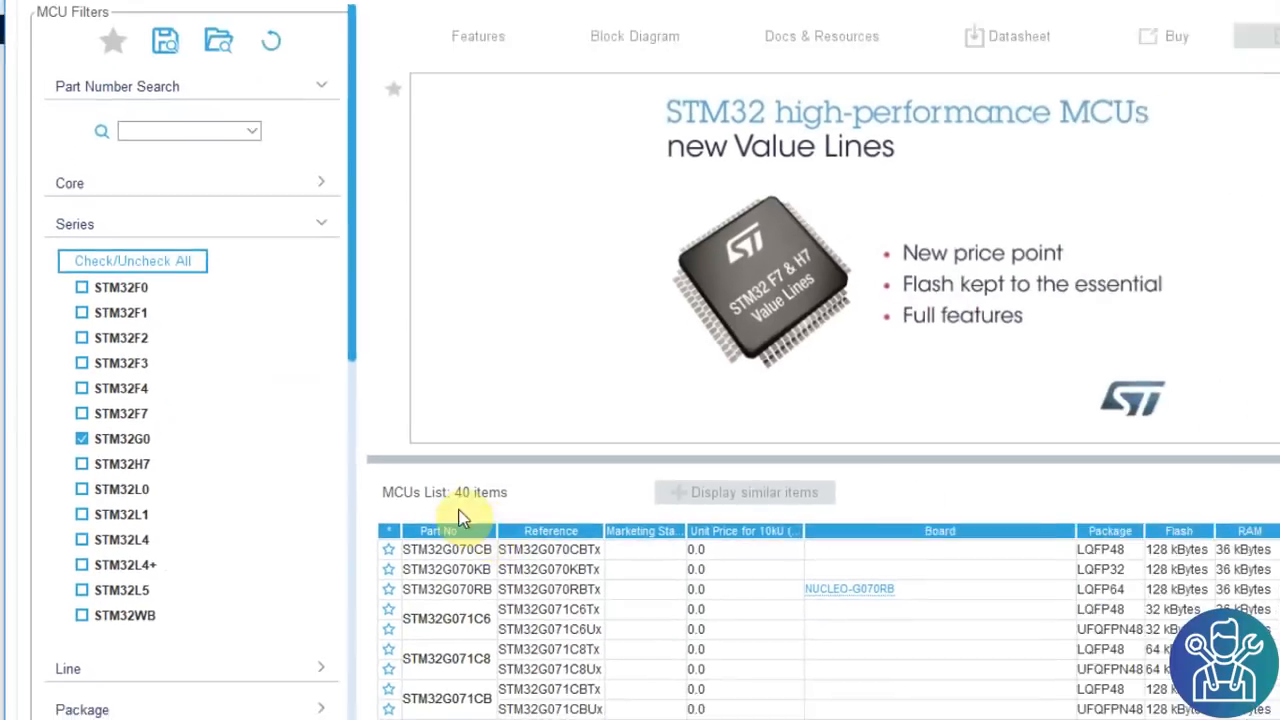
left_click(82, 438)
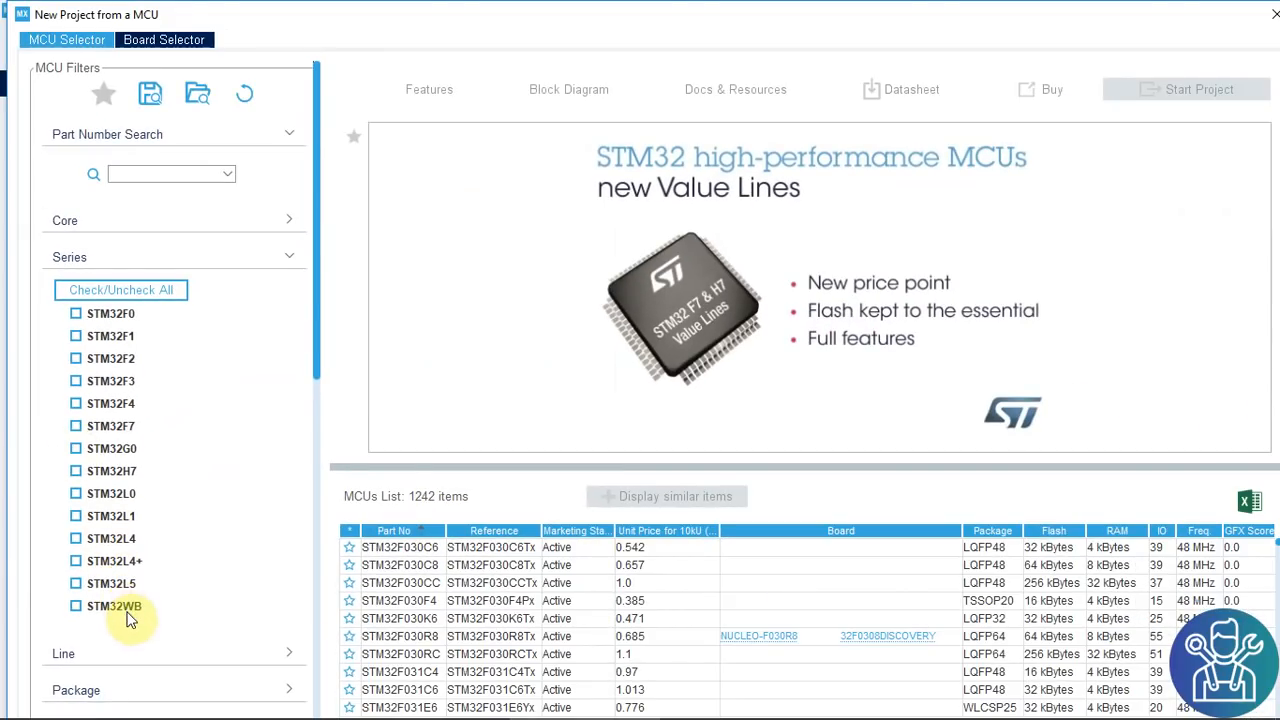
Set the required number of CAN peripherals to 3 in the Peripheral filters of the MCU selector
scroll(128, 619, "down", 10)
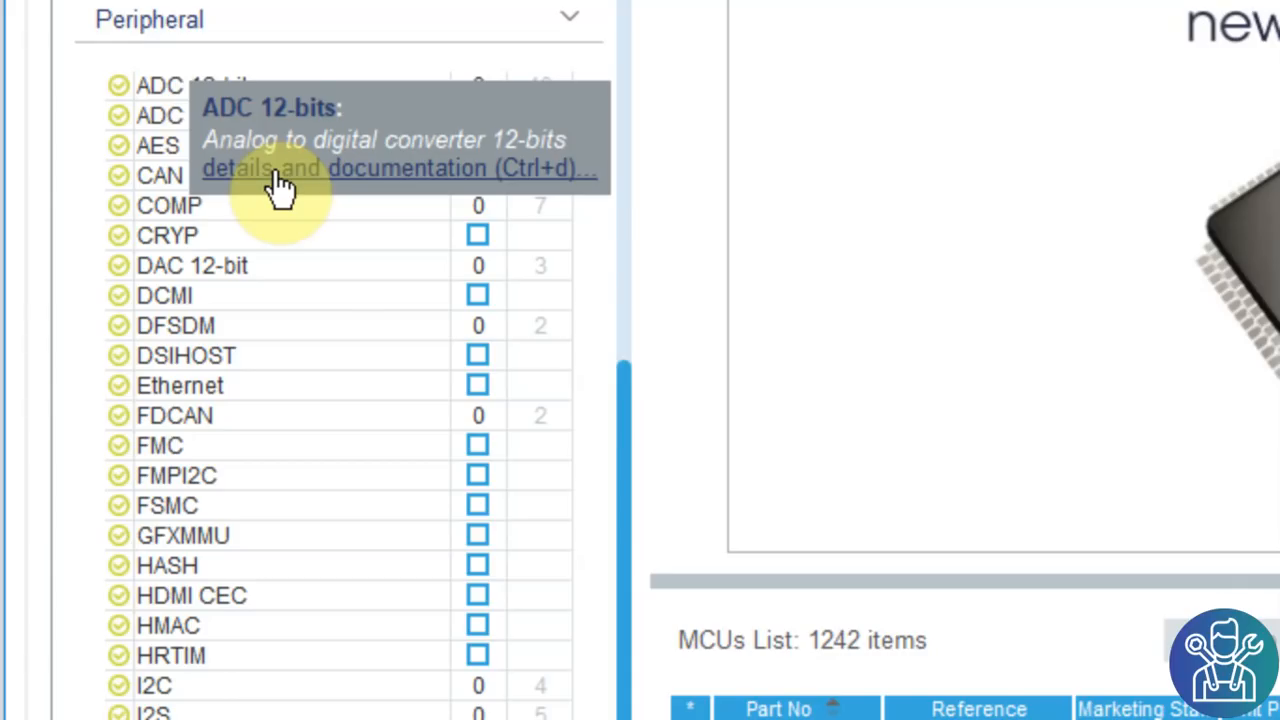
scroll(289, 261, "down", 3)
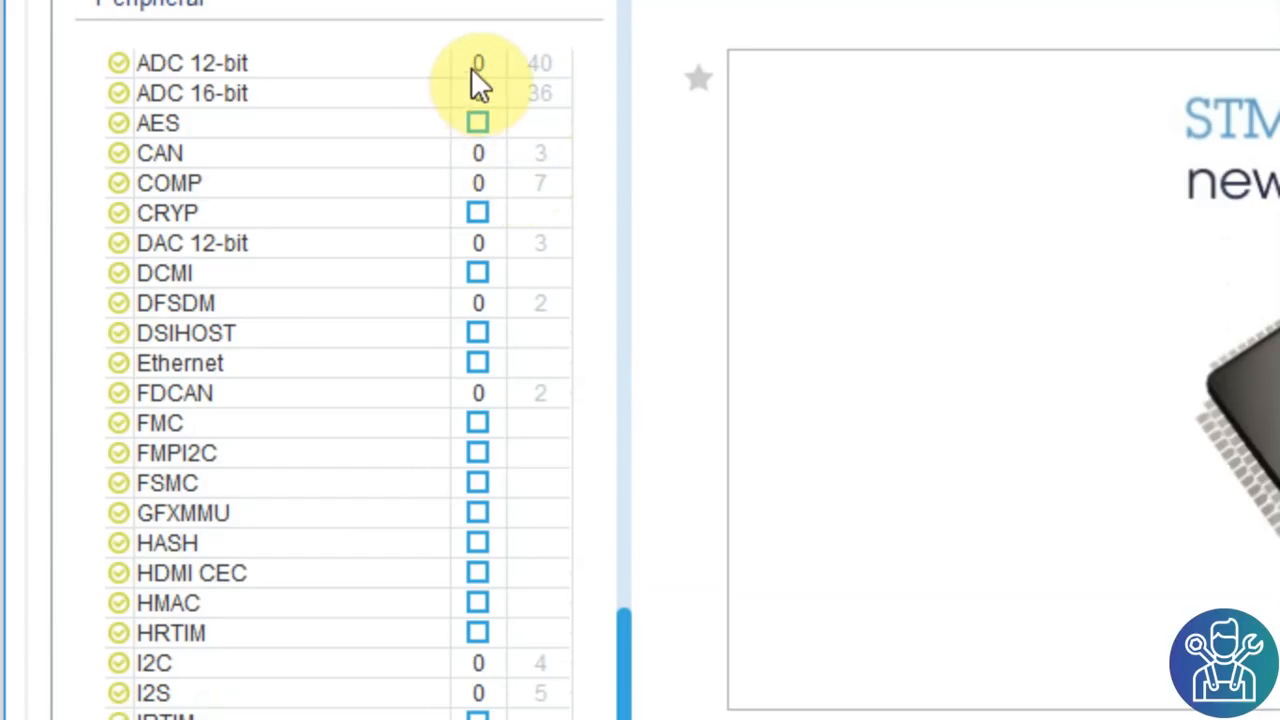
left_click(488, 152)
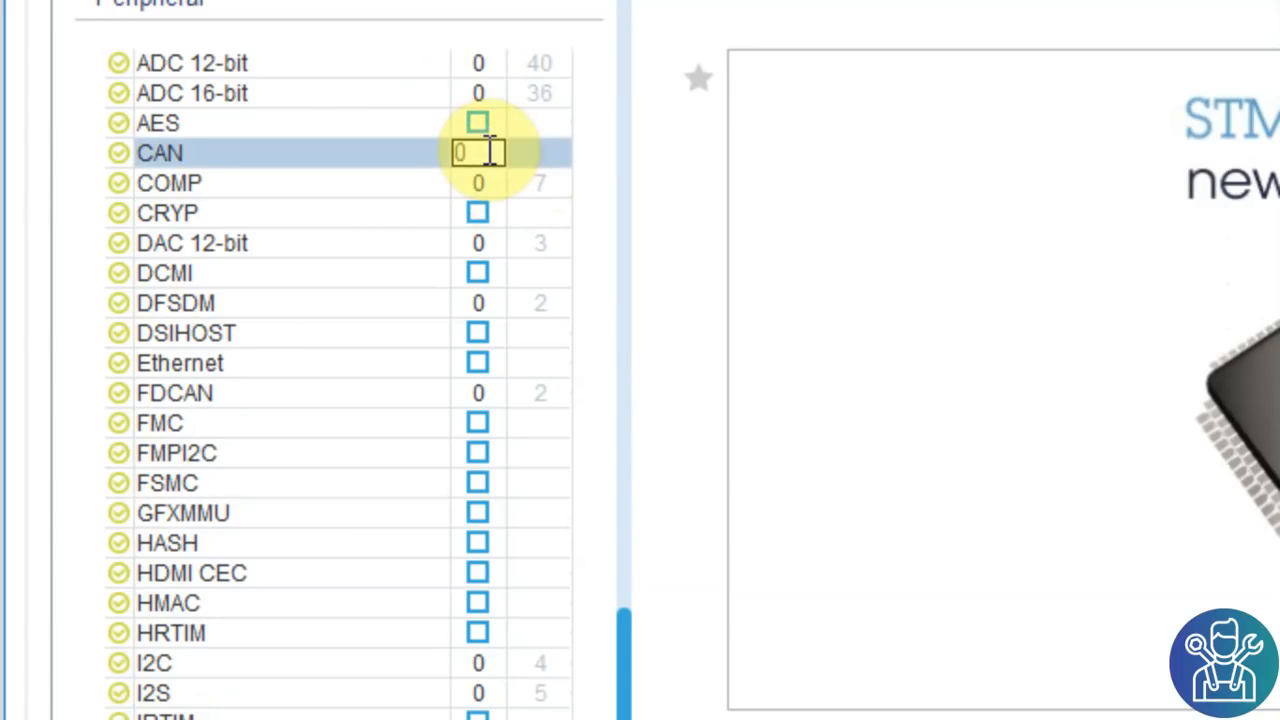
key("BackSpace")
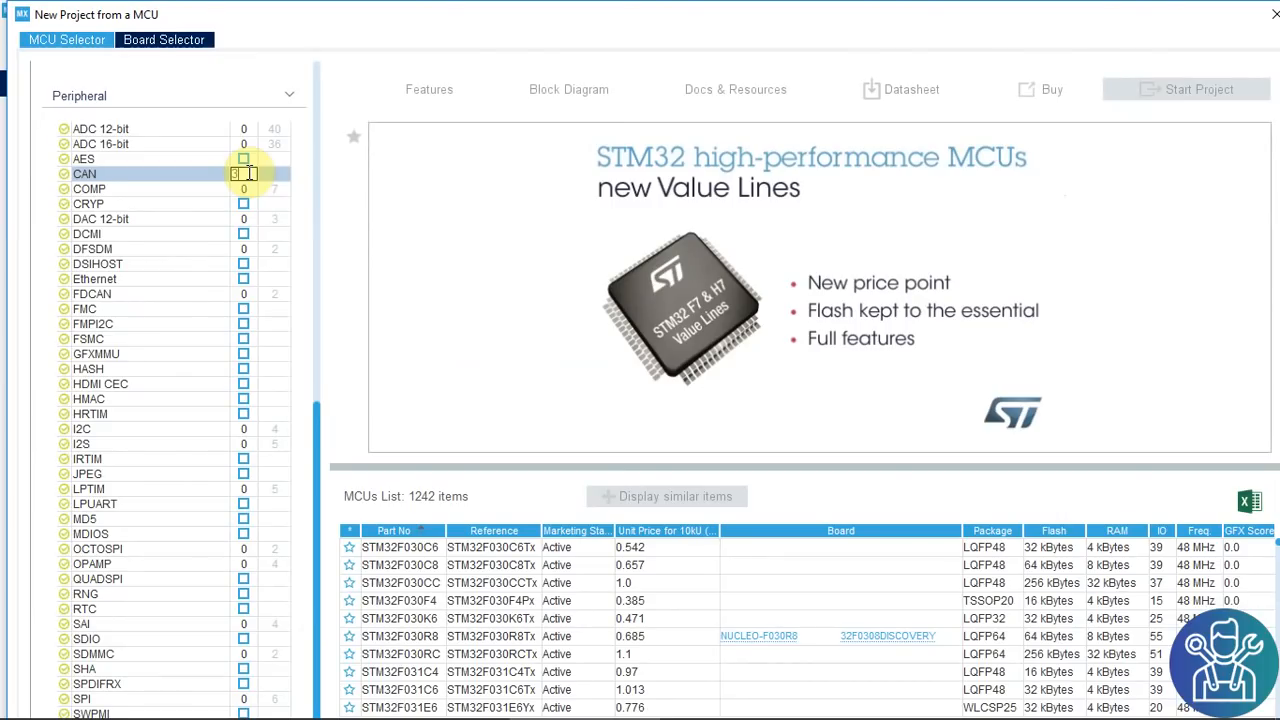
type("3")
key("Return")
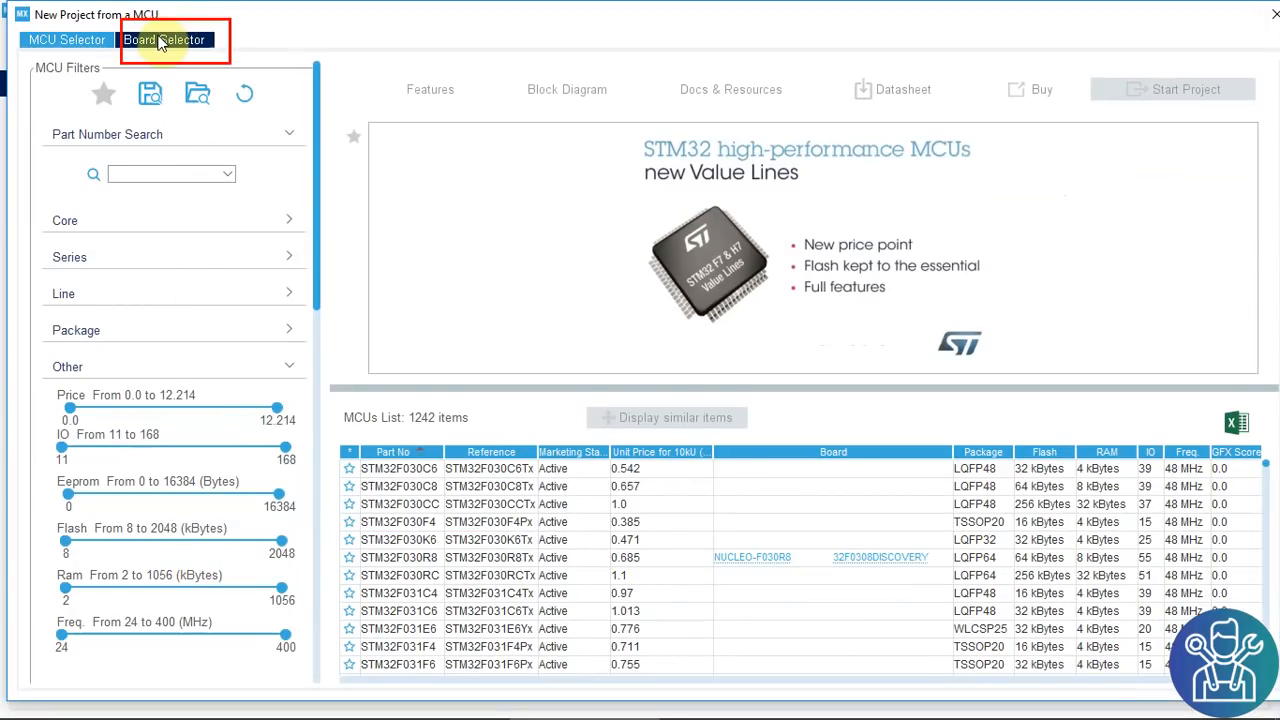
Search the board selector for "l05" and start a NUCLEO-L053R8 project without initializing the peripherals in their default mode
left_click(160, 40)
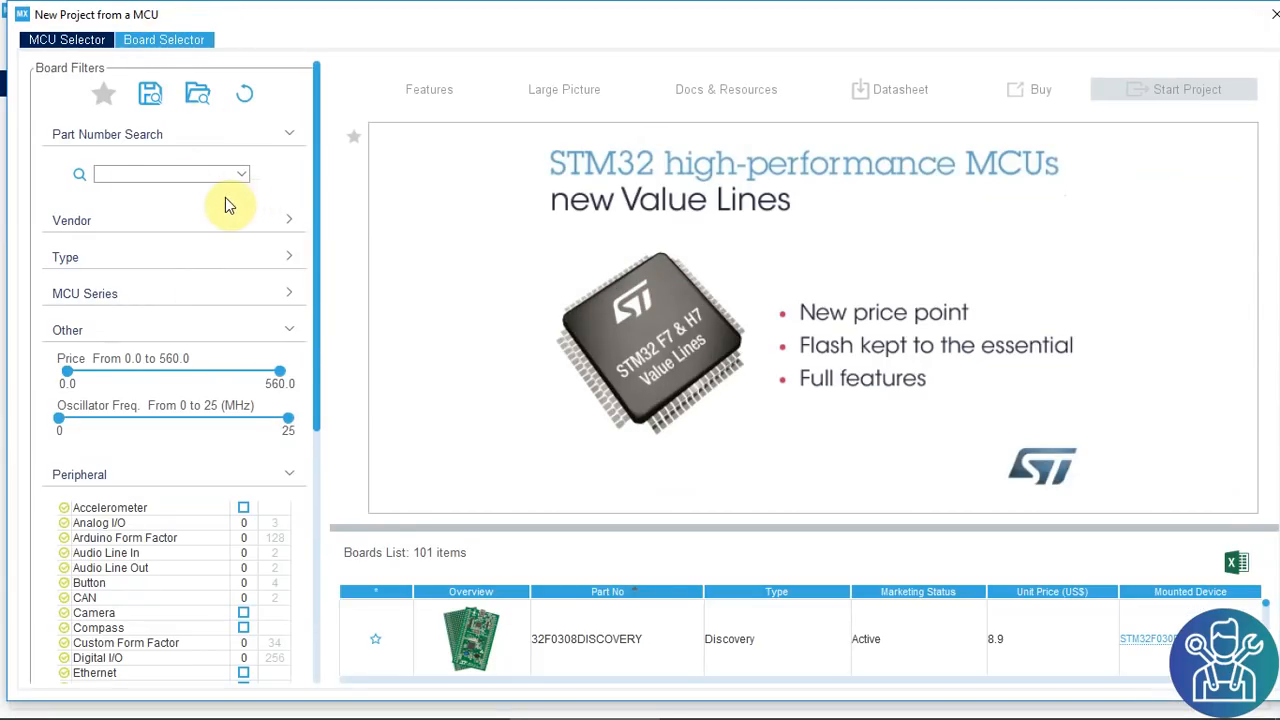
left_click(196, 174)
type("l05")
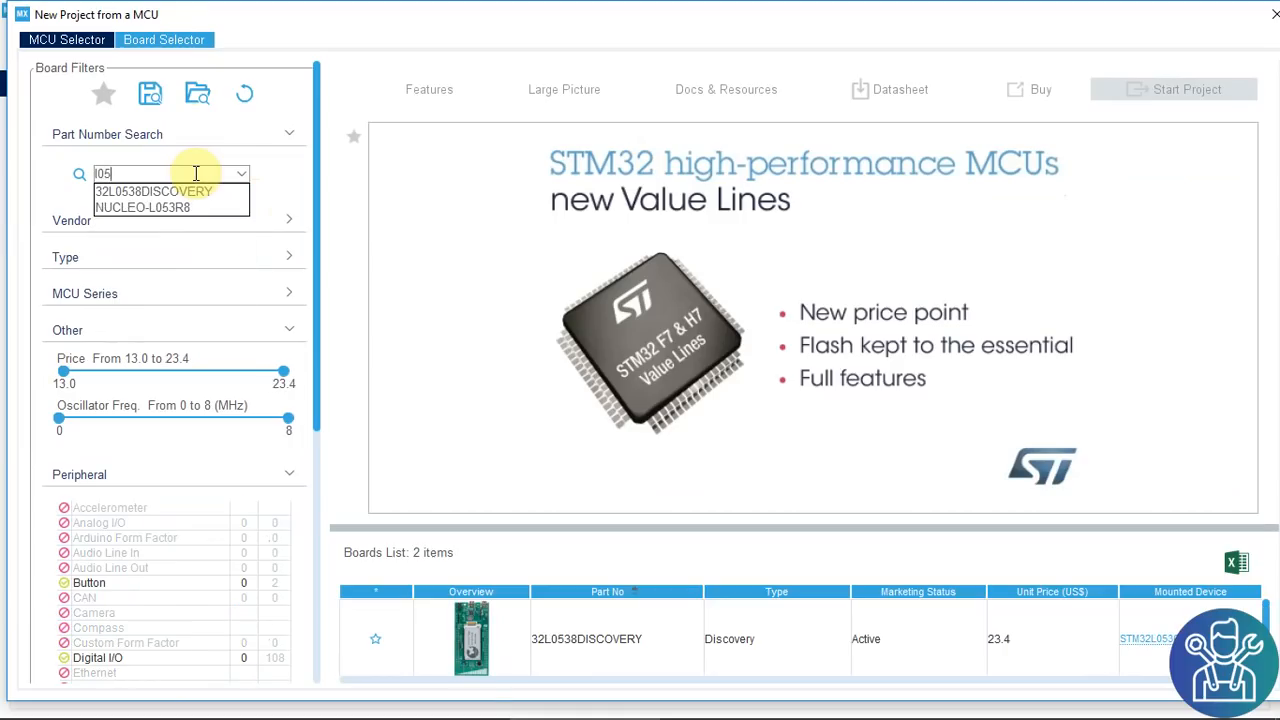
left_click(142, 207)
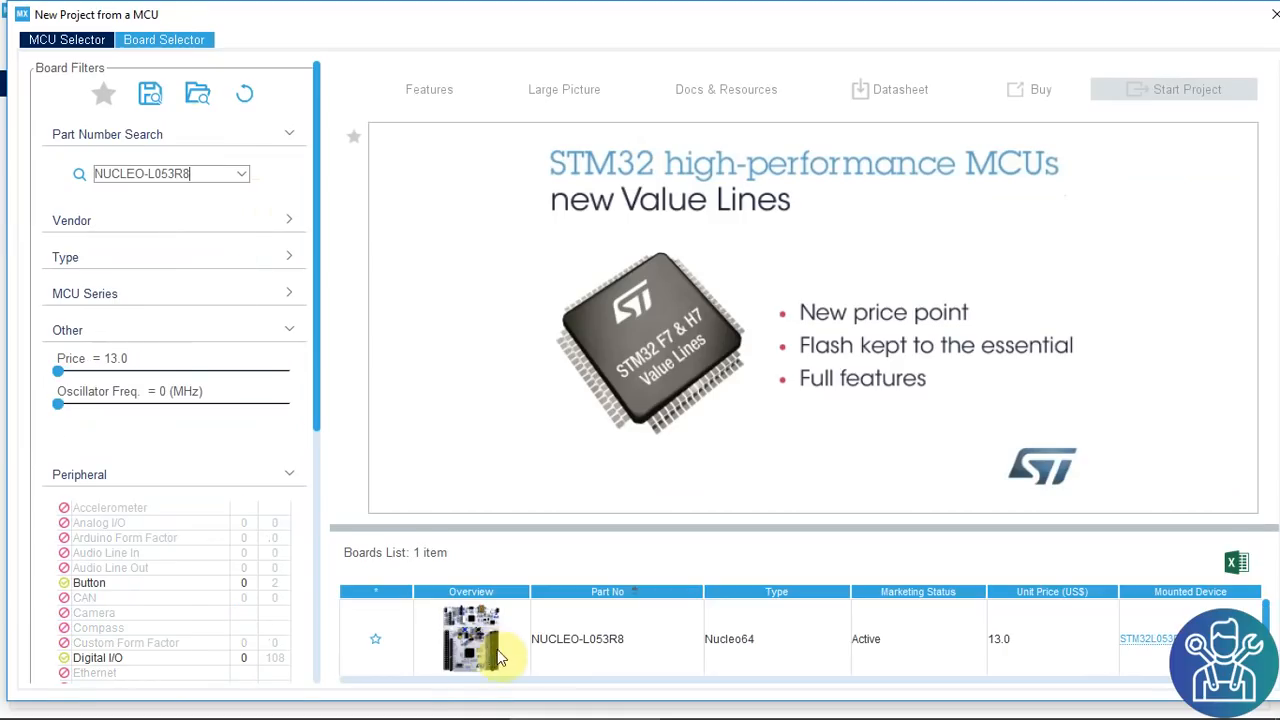
double_click(567, 652)
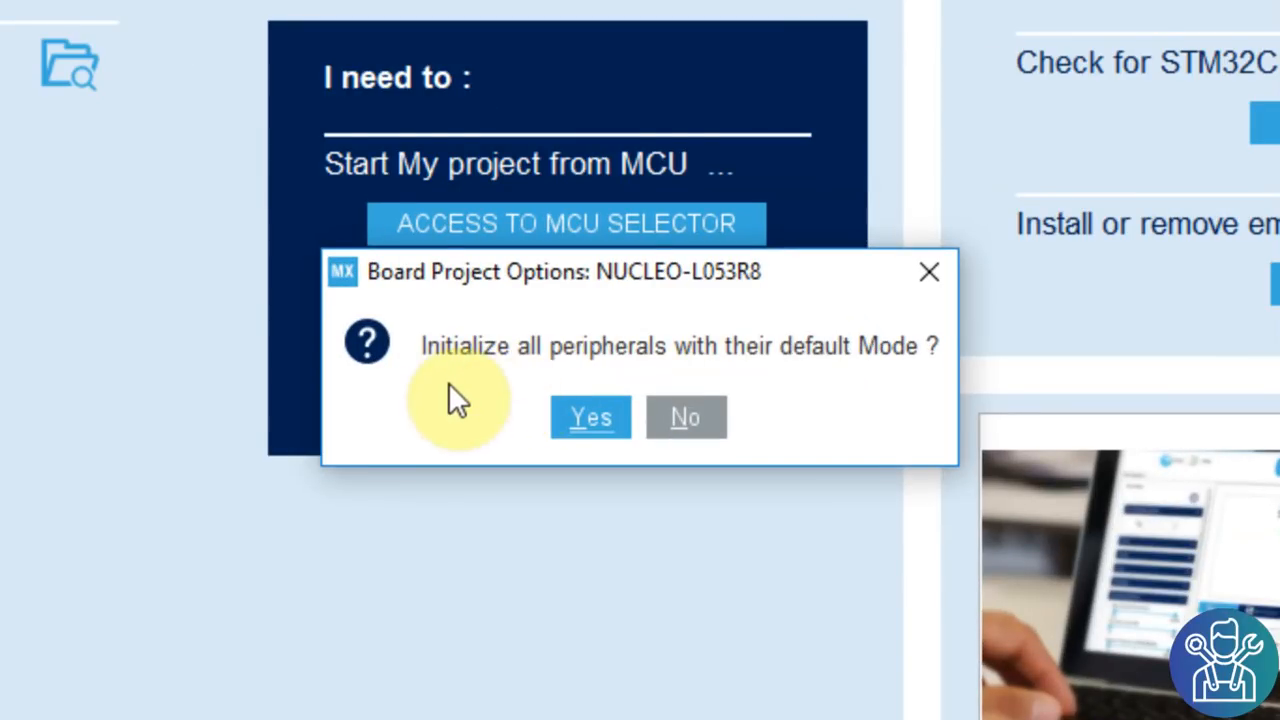
left_click(697, 422)
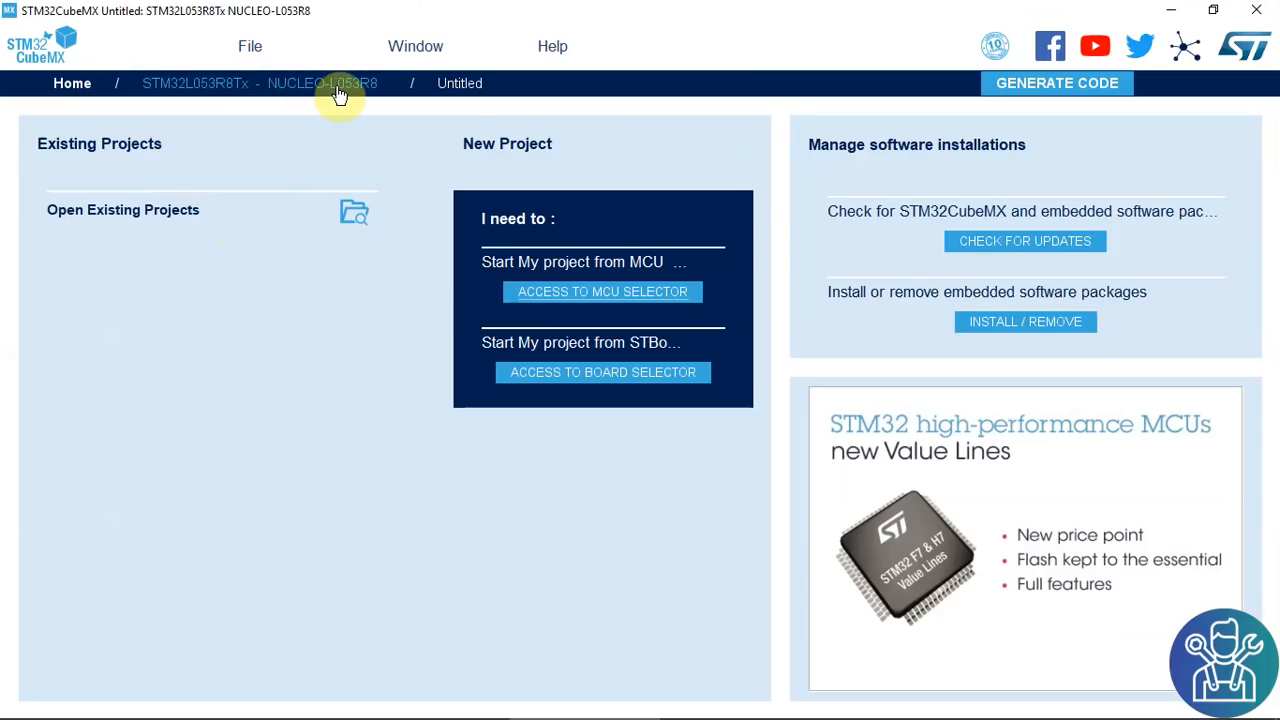
Open the untitled project and view its Pinout & Configuration, Clock Configuration and Project Manager pages
left_click(462, 85)
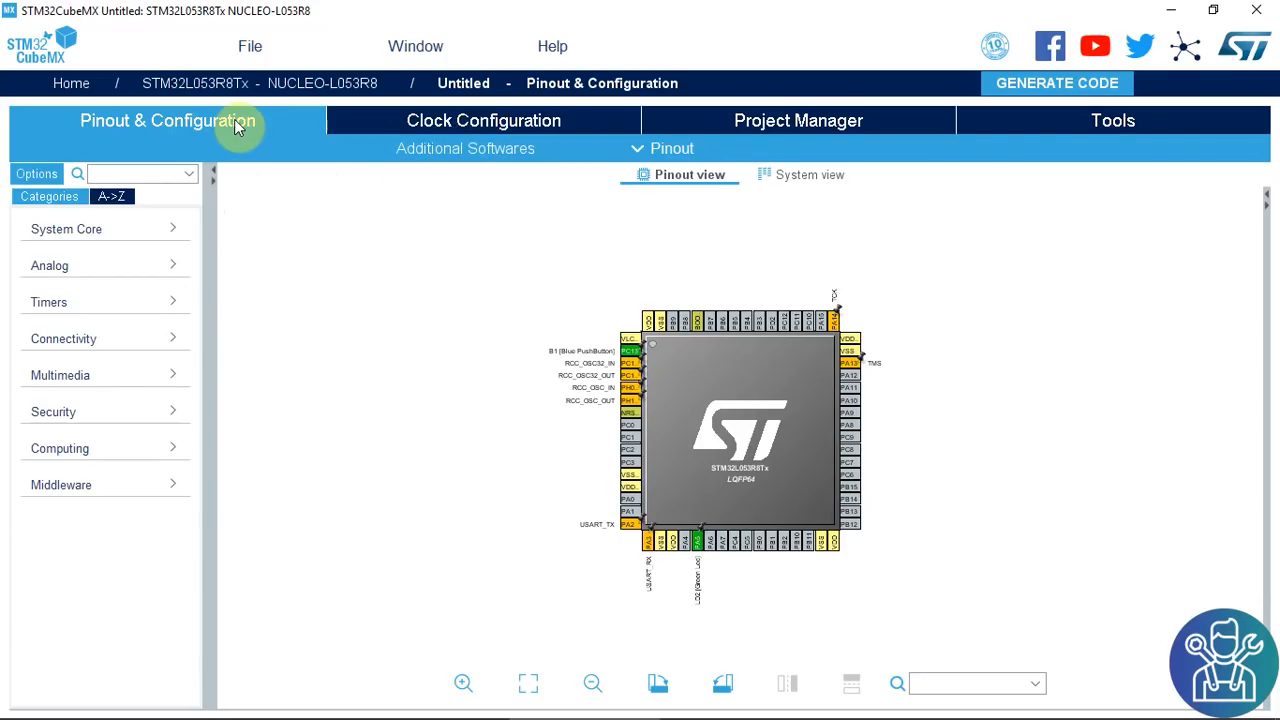
left_click(430, 126)
left_click_drag(1260, 266, 1260, 117)
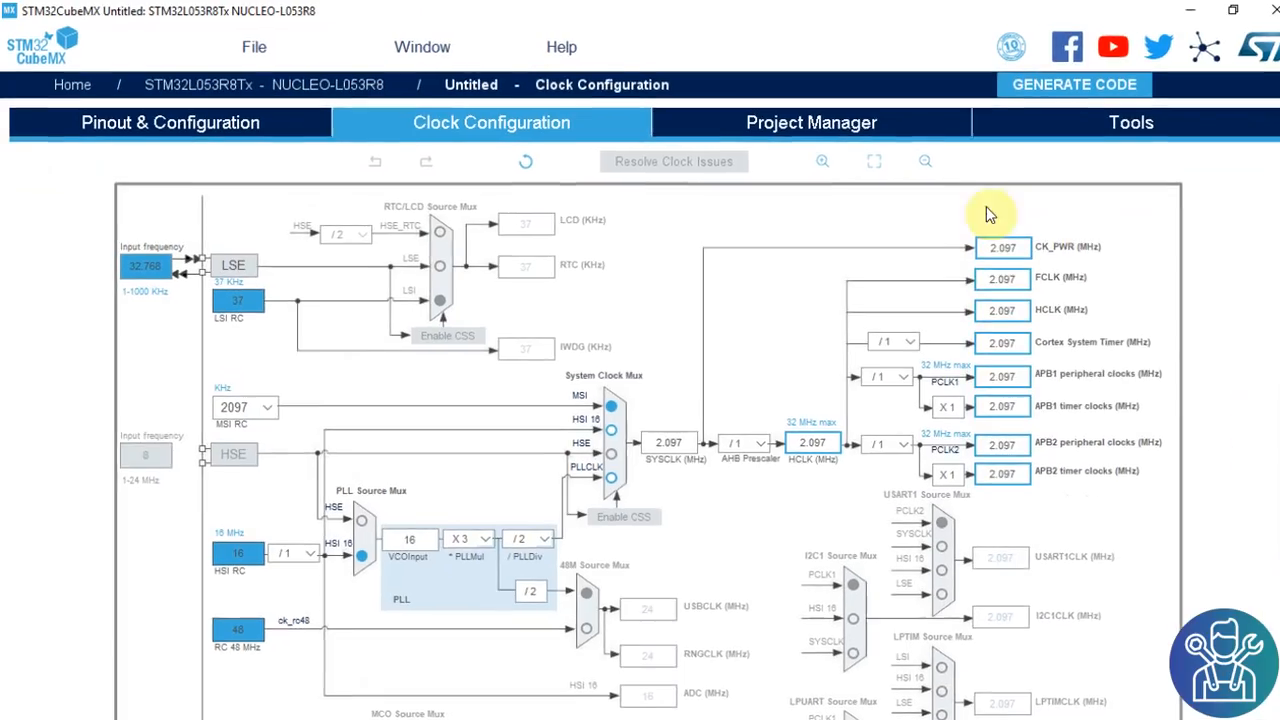
left_click(859, 135)
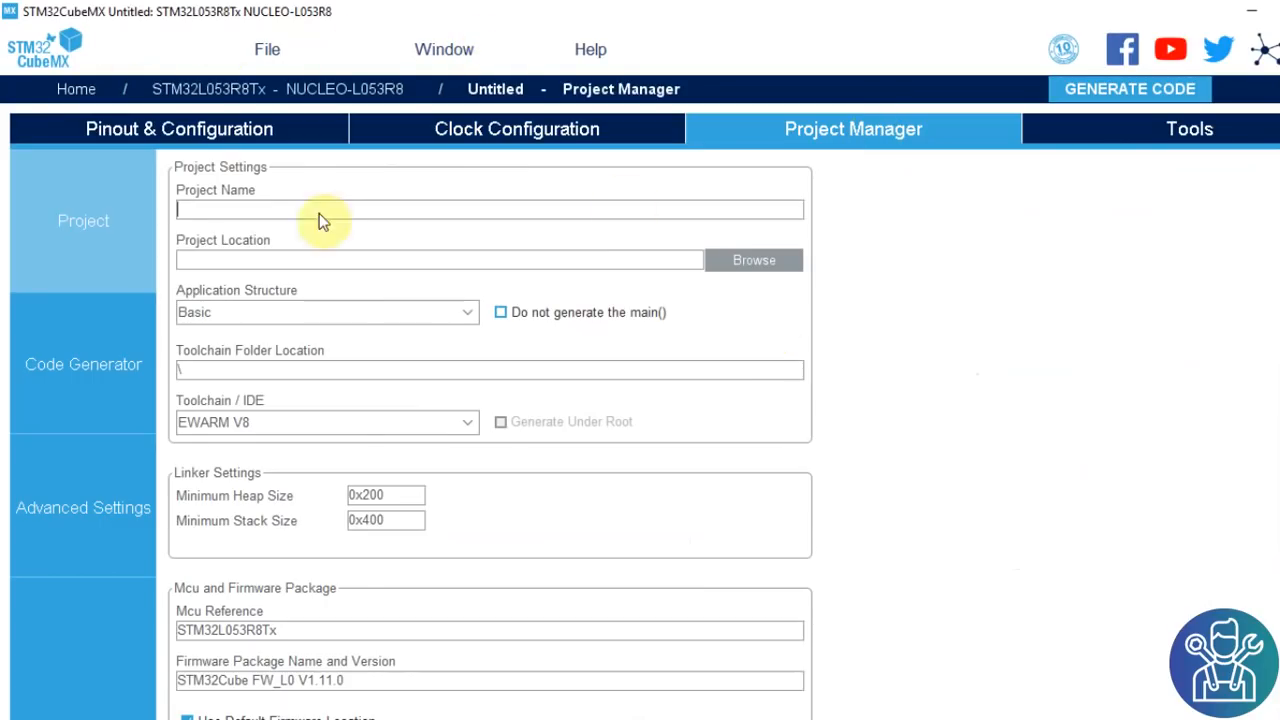
Set VDD to 1.8 V for the STM32L053R8Tx in the power consumption calculator
left_click(1190, 129)
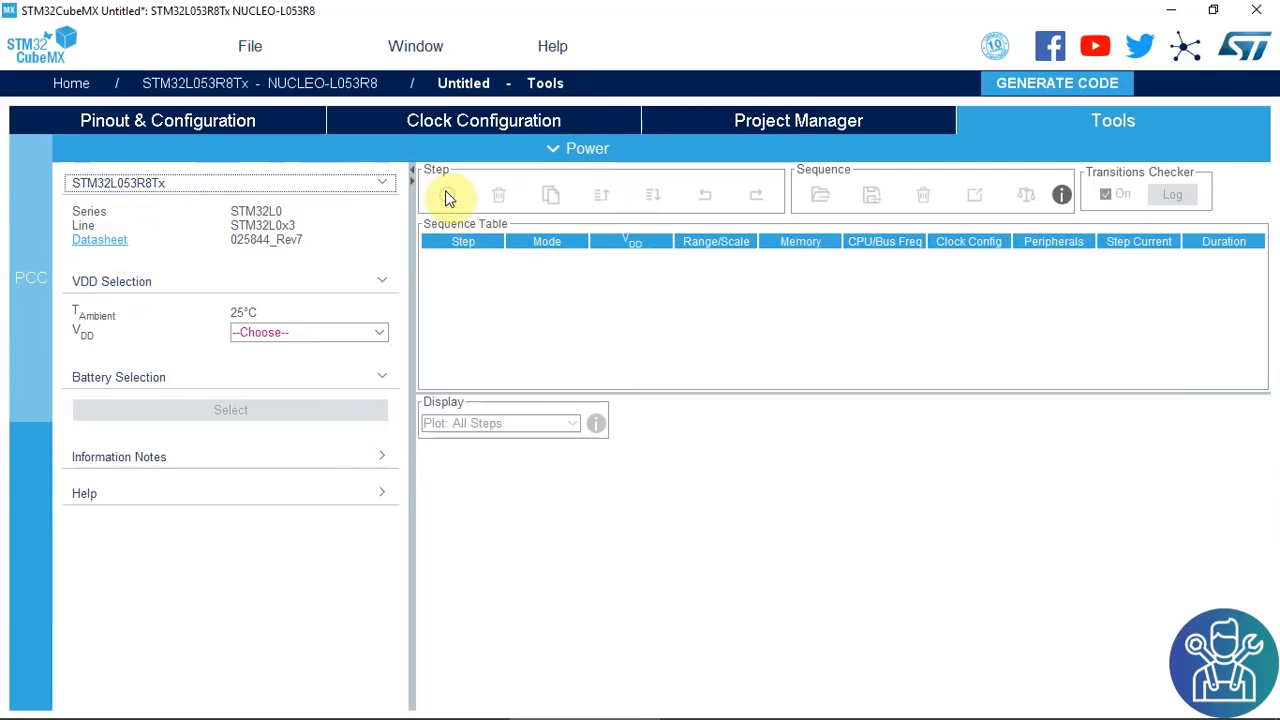
left_click(258, 333)
left_click(265, 383)
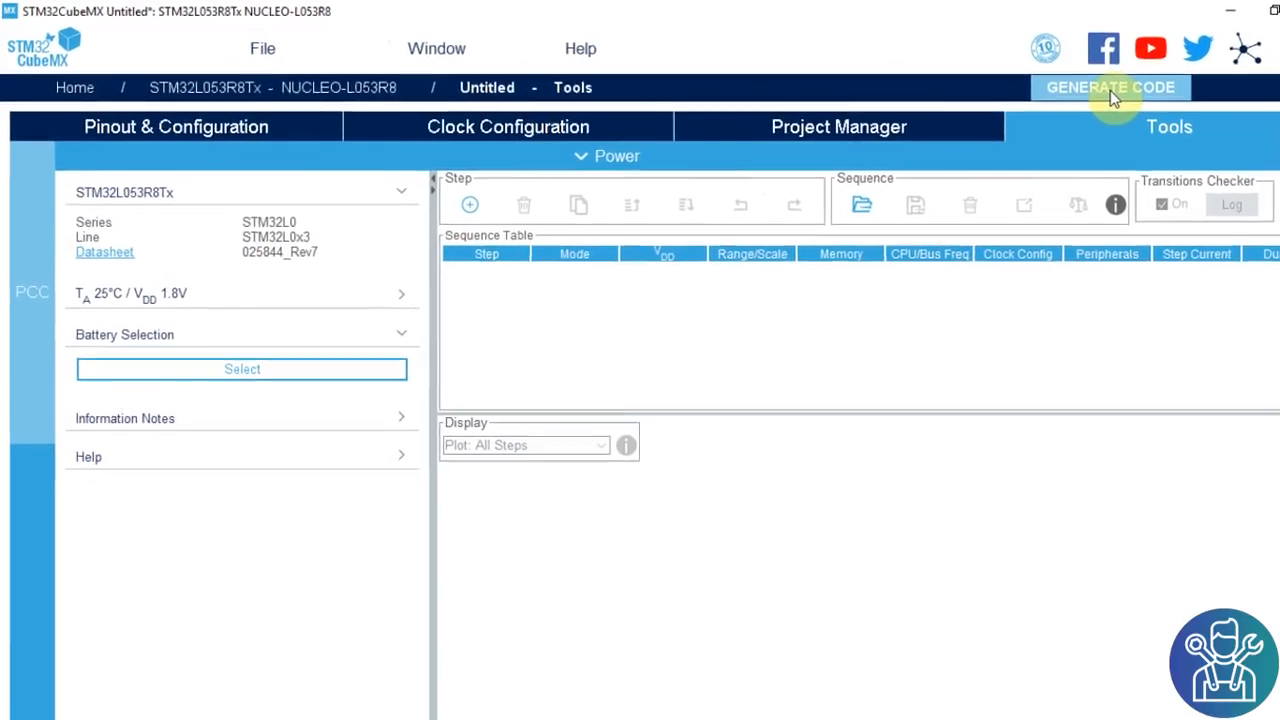
Try to generate the code of the untitled project with its project name left empty
left_click(1110, 90)
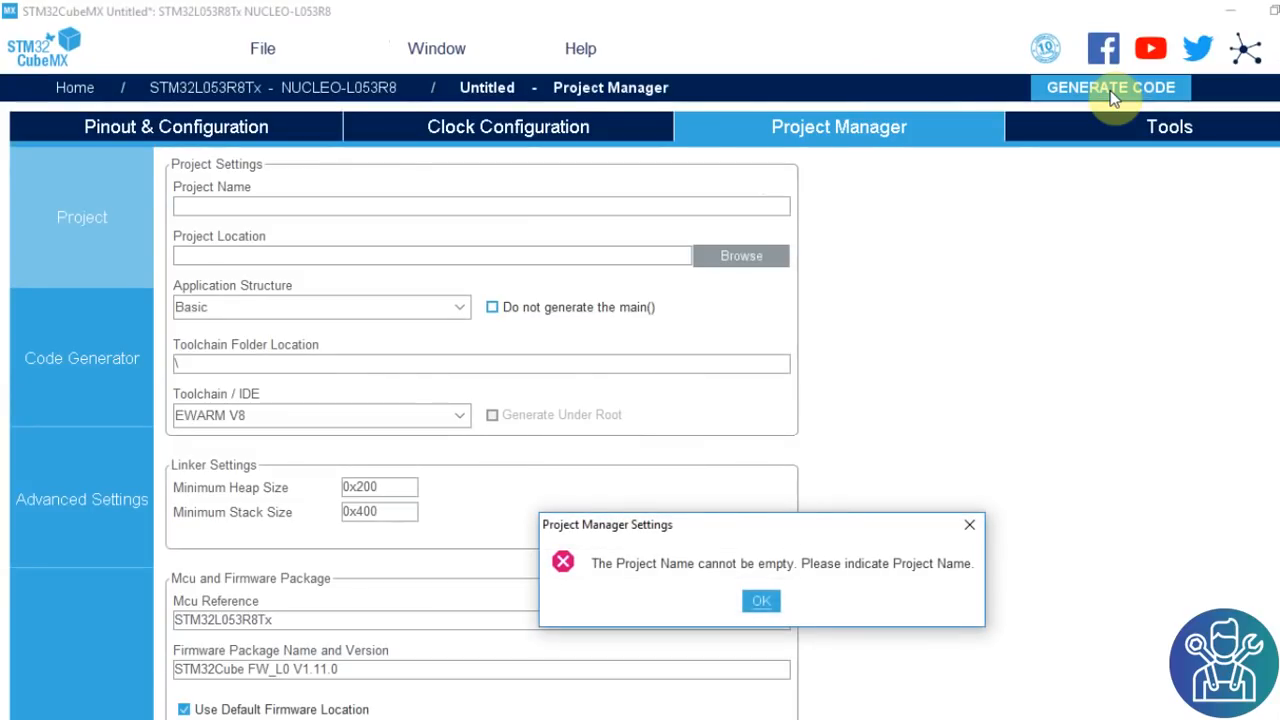
left_click(768, 598)
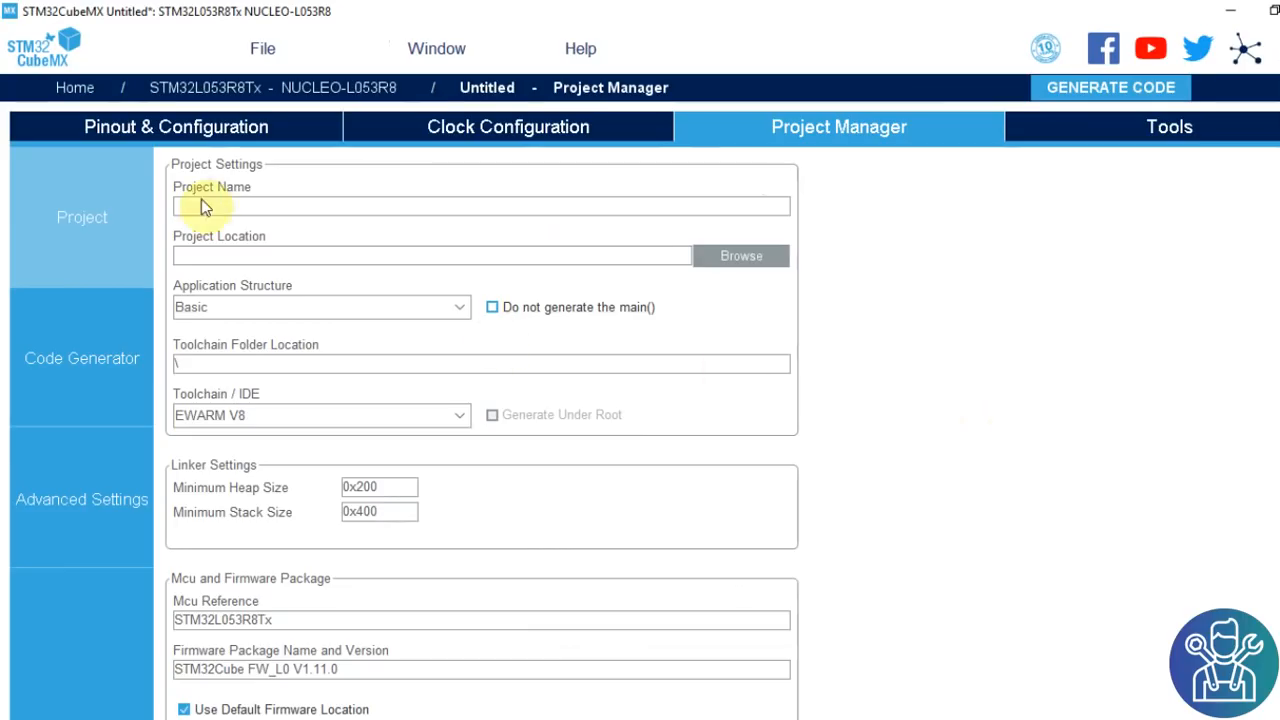
Enlarge the chip in the pinout view and rotate it through a full turn in four quarter-turn steps
left_click(175, 128)
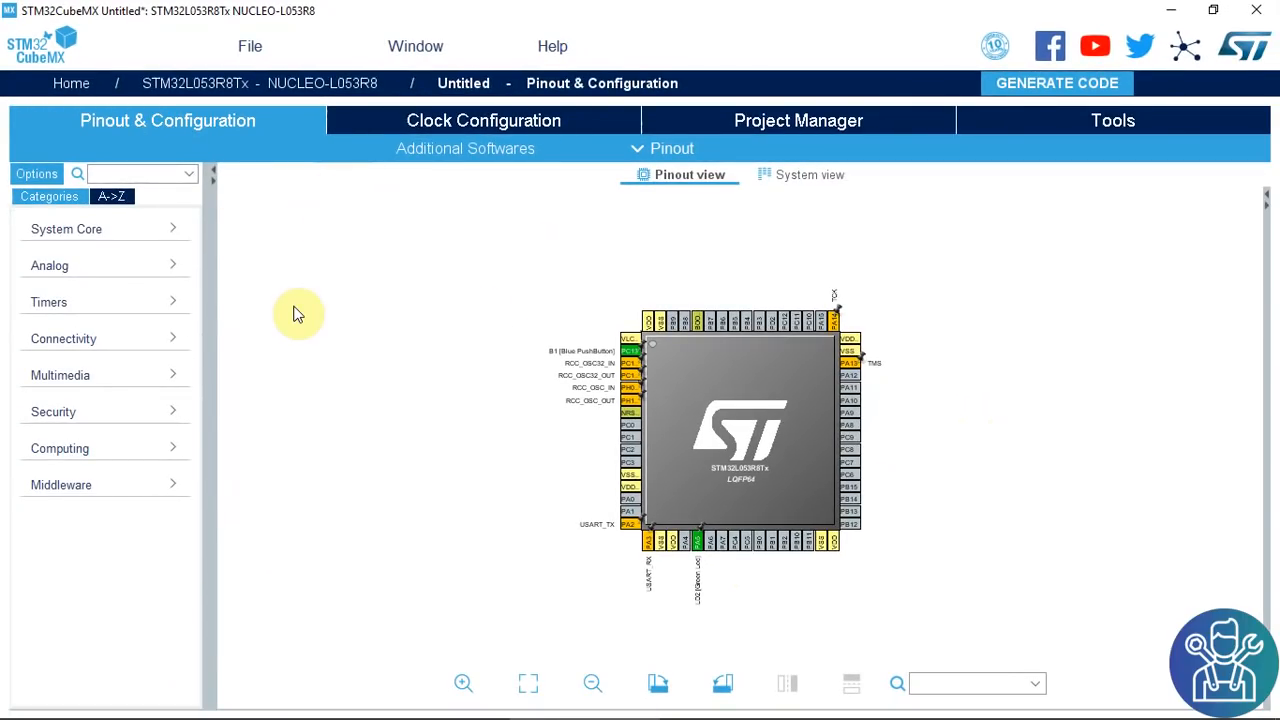
scroll(802, 440, "up", 2)
scroll(800, 447, "down", 1)
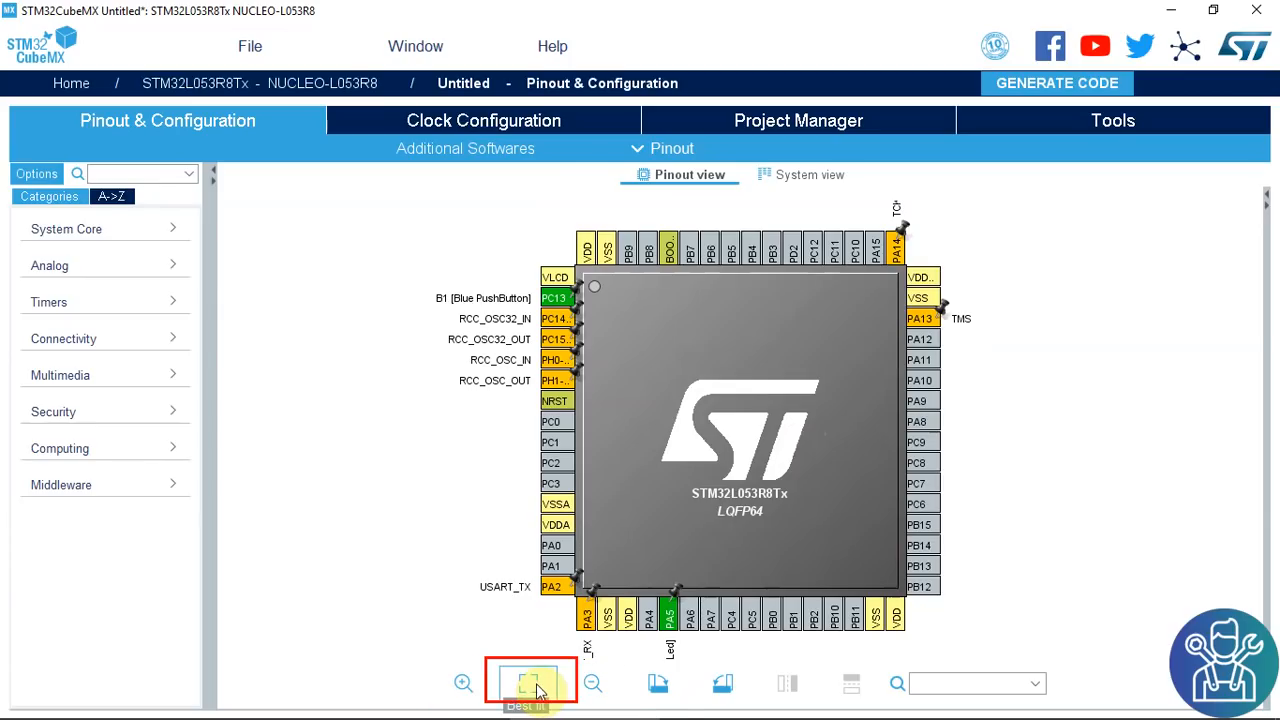
left_click(658, 684)
left_click(658, 684)
left_click(658, 684)
left_click(658, 684)
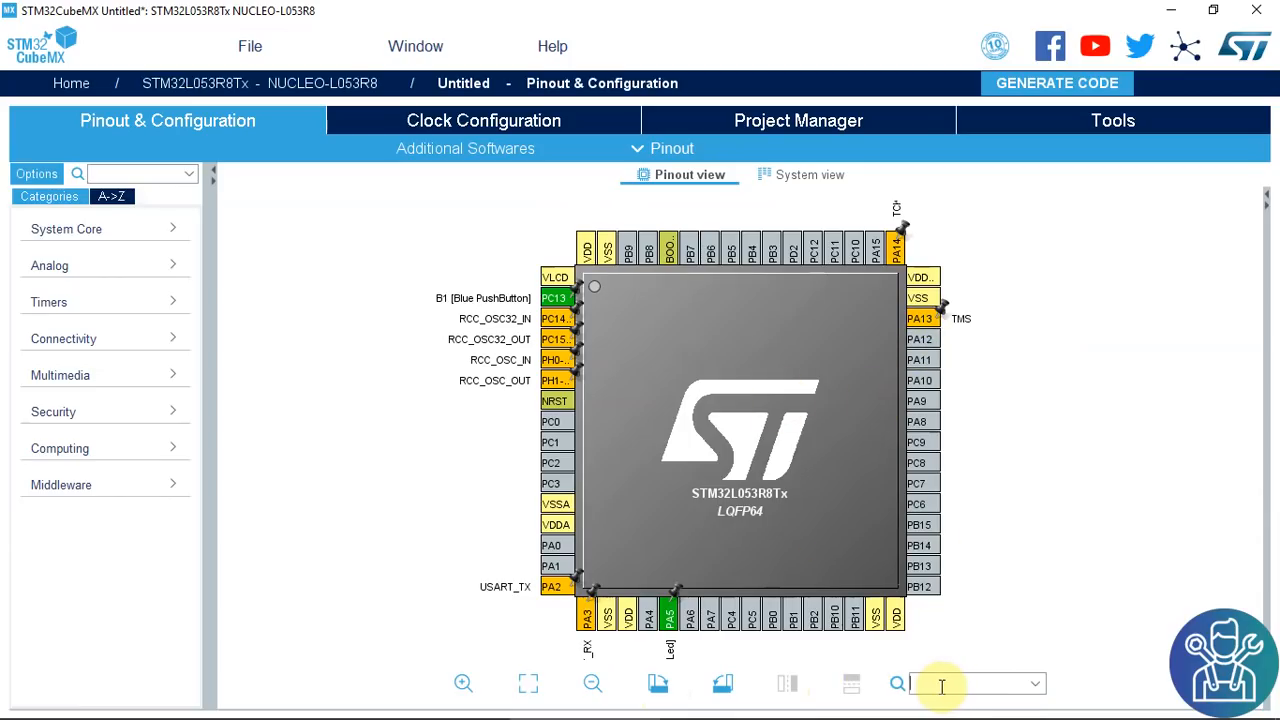
Search the pinout for pin "pa12" and clear the search text
type("P")
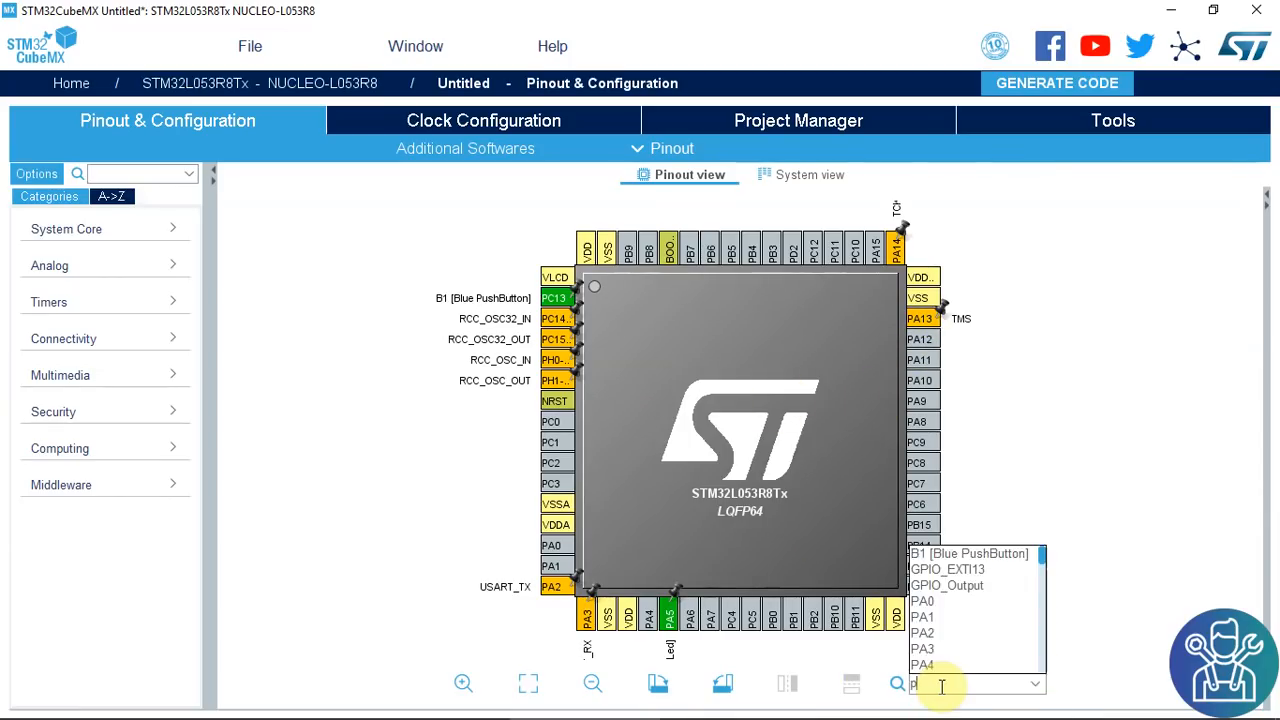
type("a12")
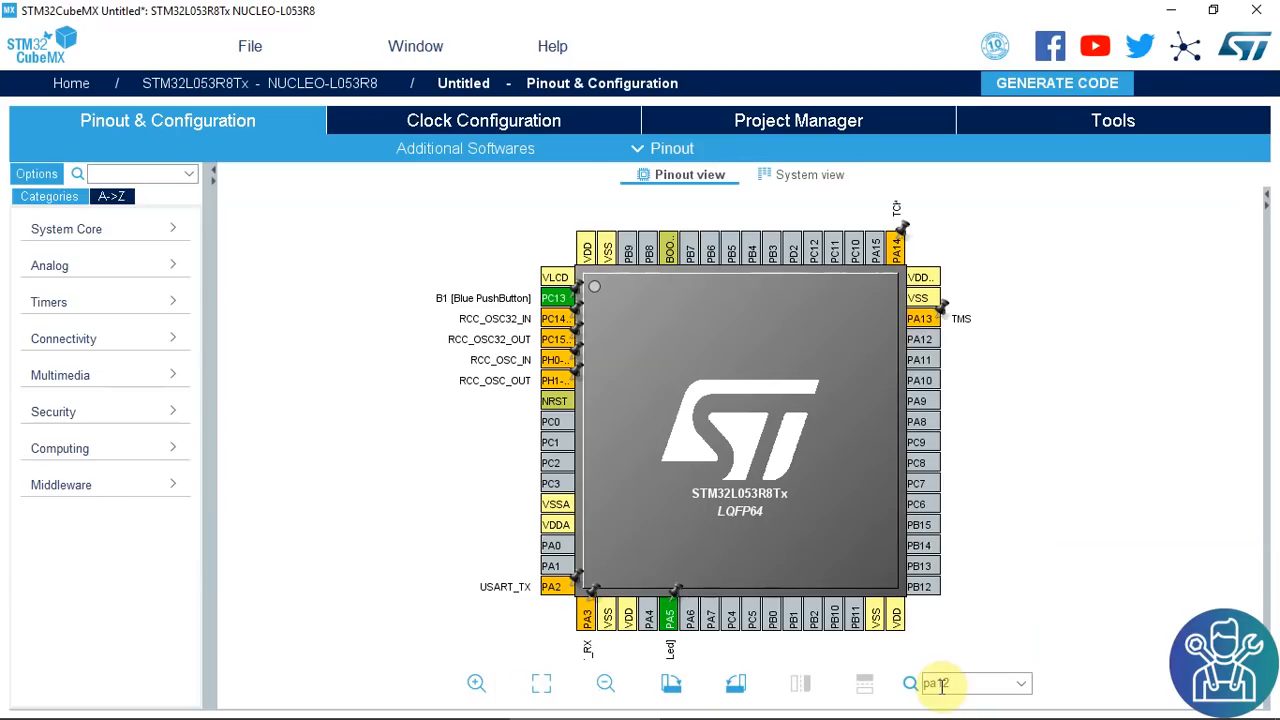
key("BackSpace")
key("BackSpace")
key("BackSpace")
key("BackSpace")
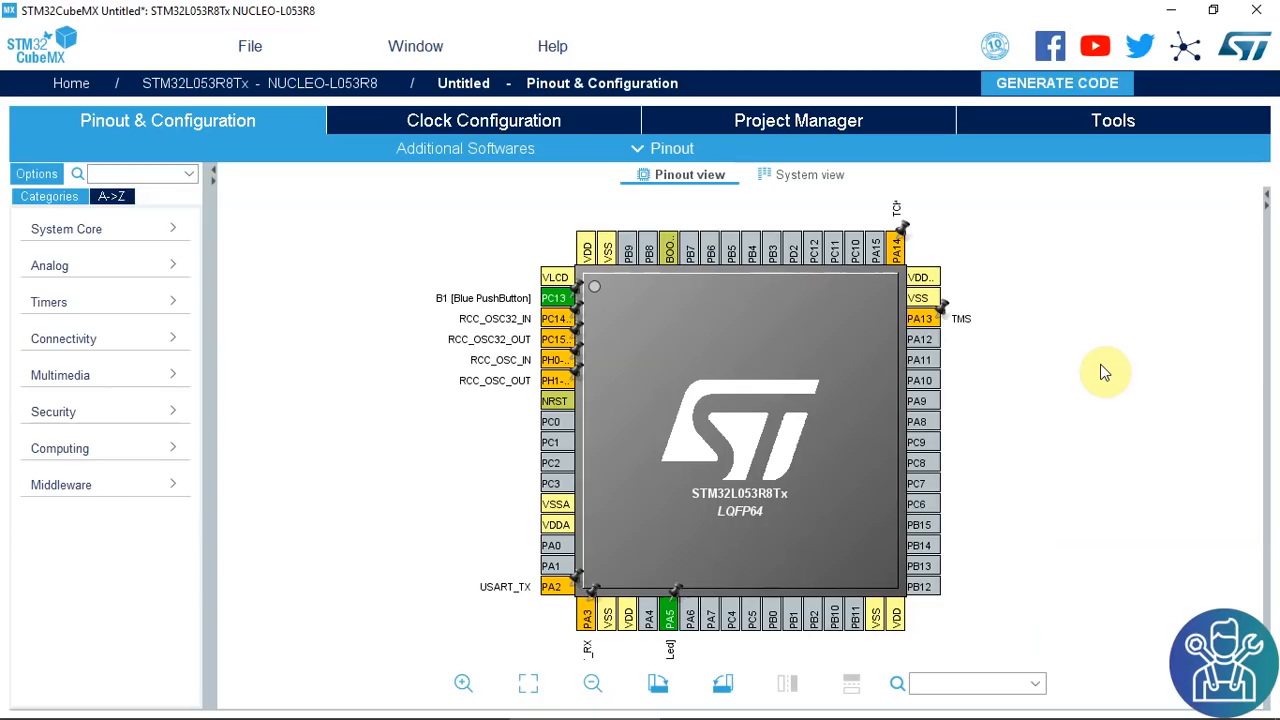
Examine the configured components in the System view and return to the Pinout view
scroll(1079, 373, "down", 1)
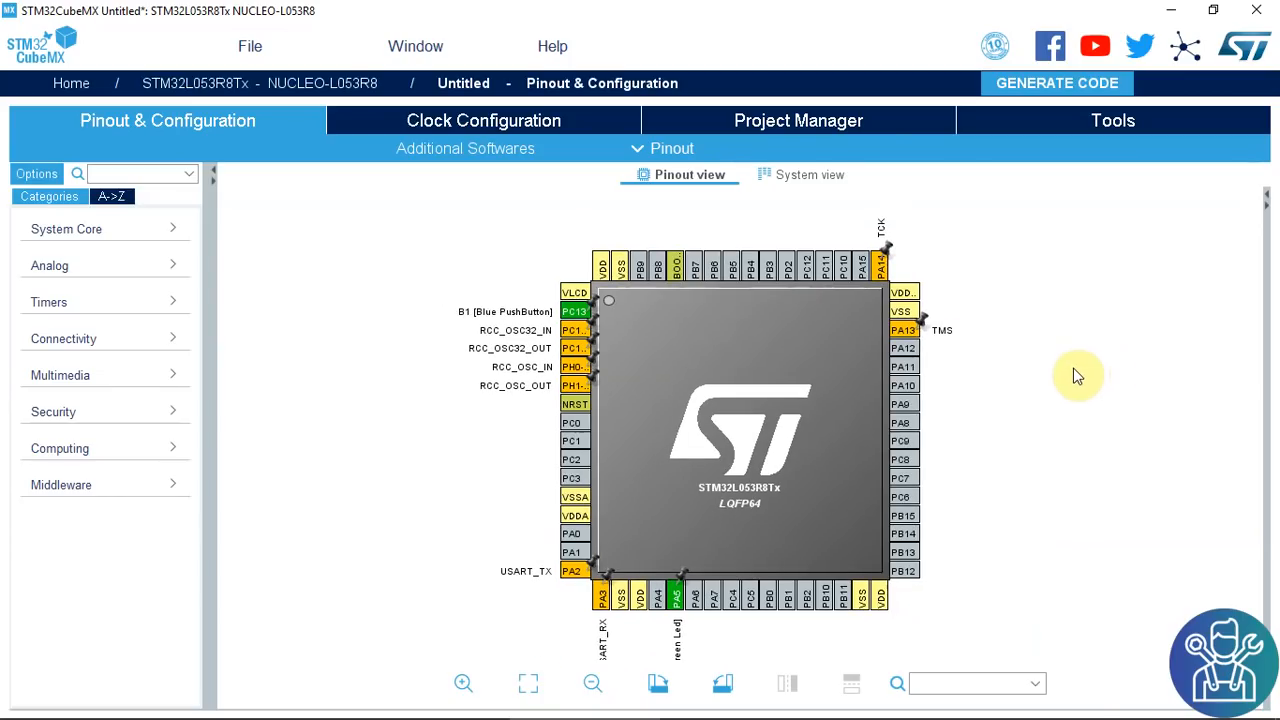
left_click(806, 178)
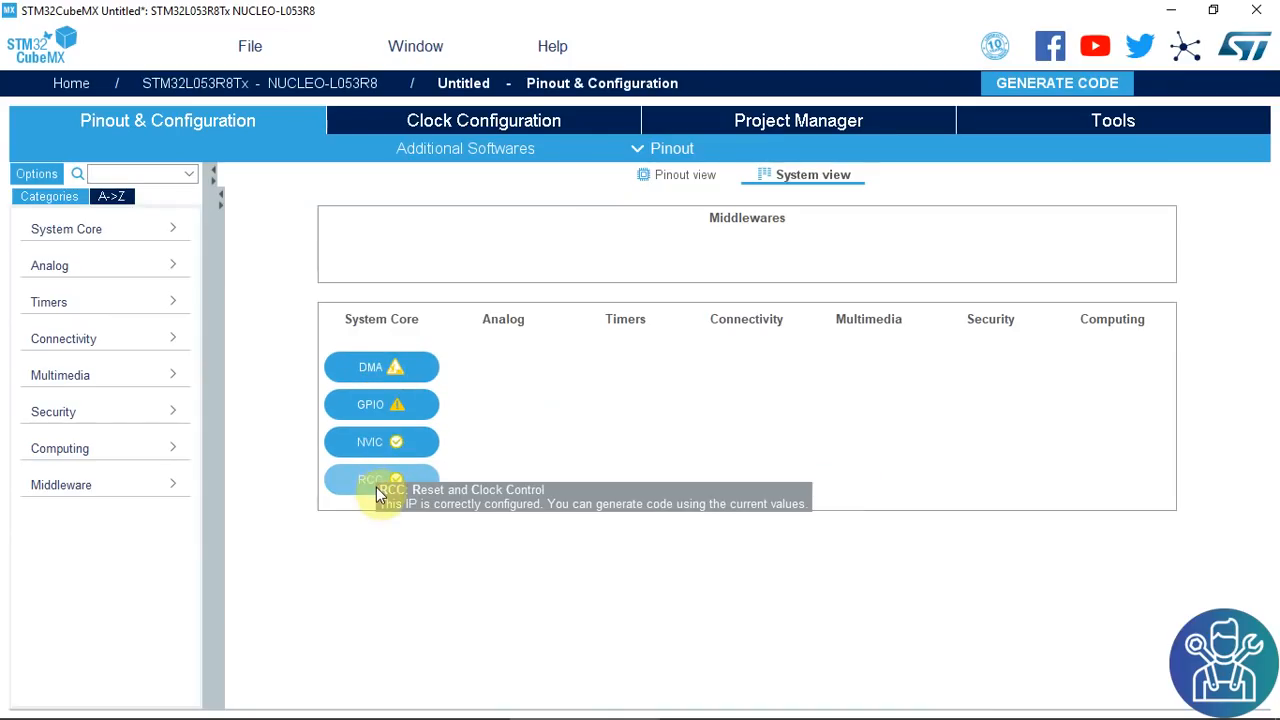
left_click(665, 176)
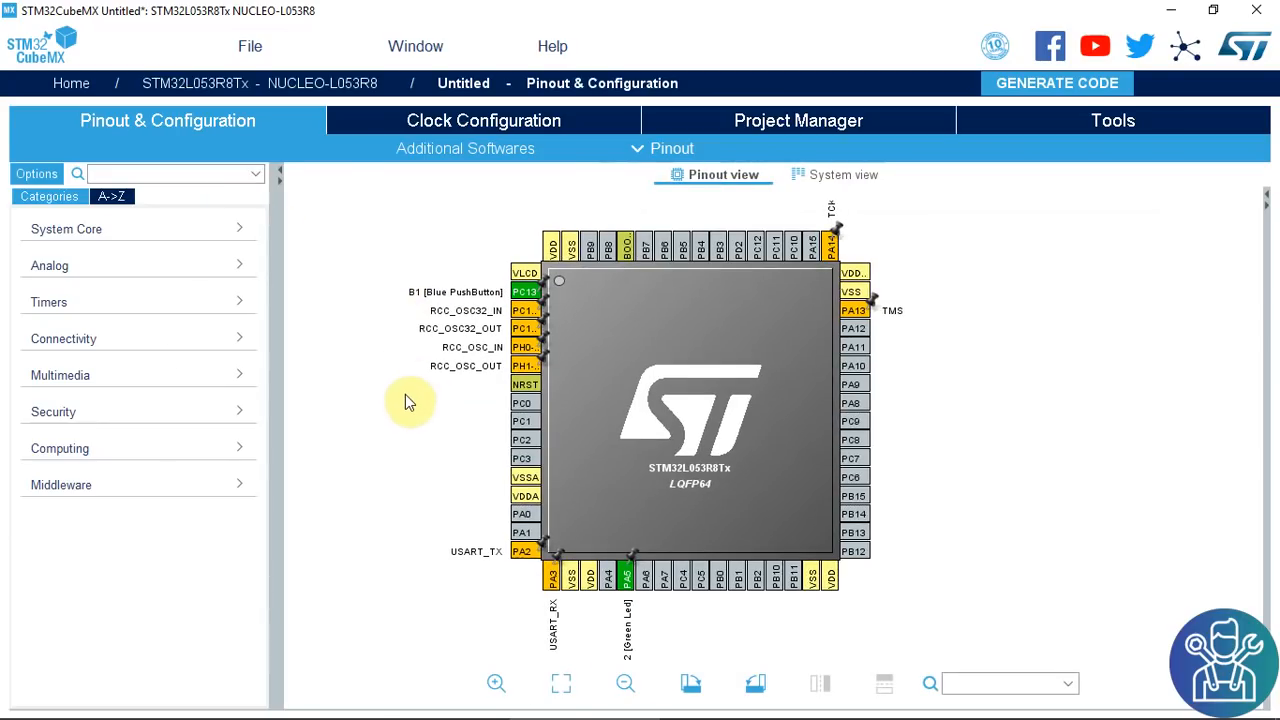
Open the SYS mode and configuration from System Core and expand it over the pinout view
left_click(72, 232)
left_click(60, 348)
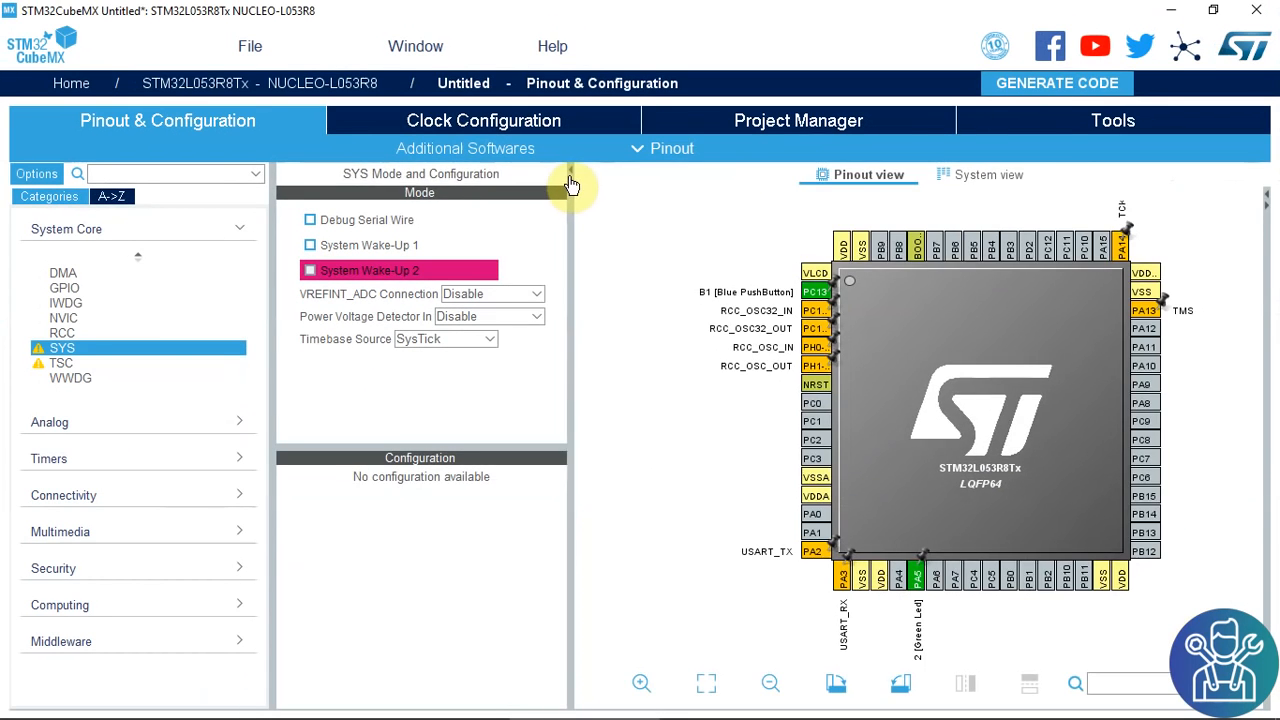
left_click(569, 176)
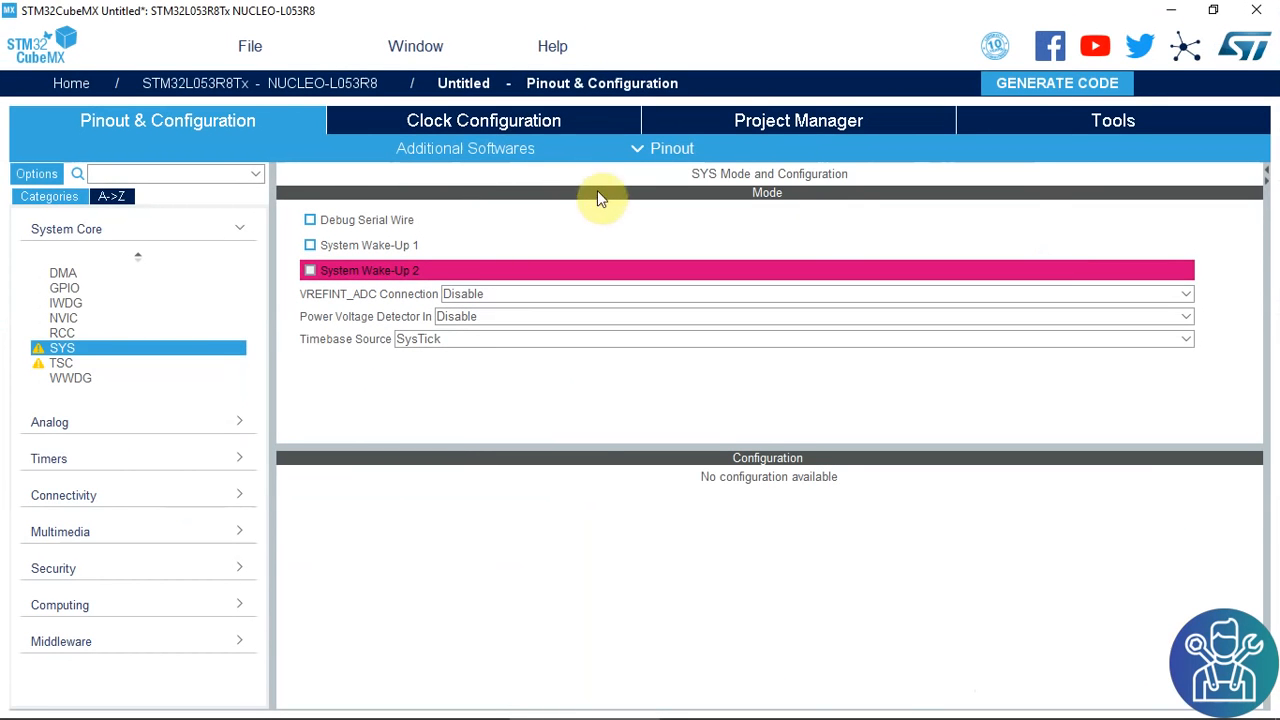
Restore the split view of the SYS configuration and the pinout, and enable Debug Serial Wire in the SYS mode
left_click(1267, 177)
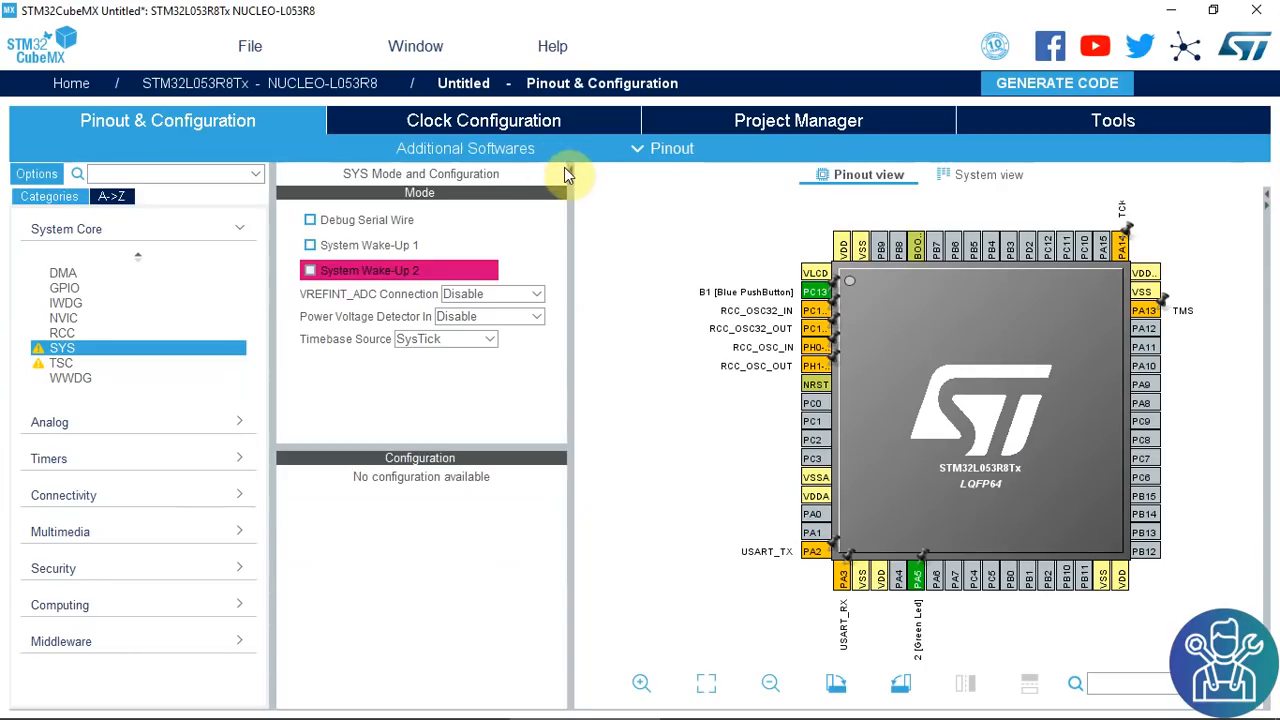
left_click(573, 176)
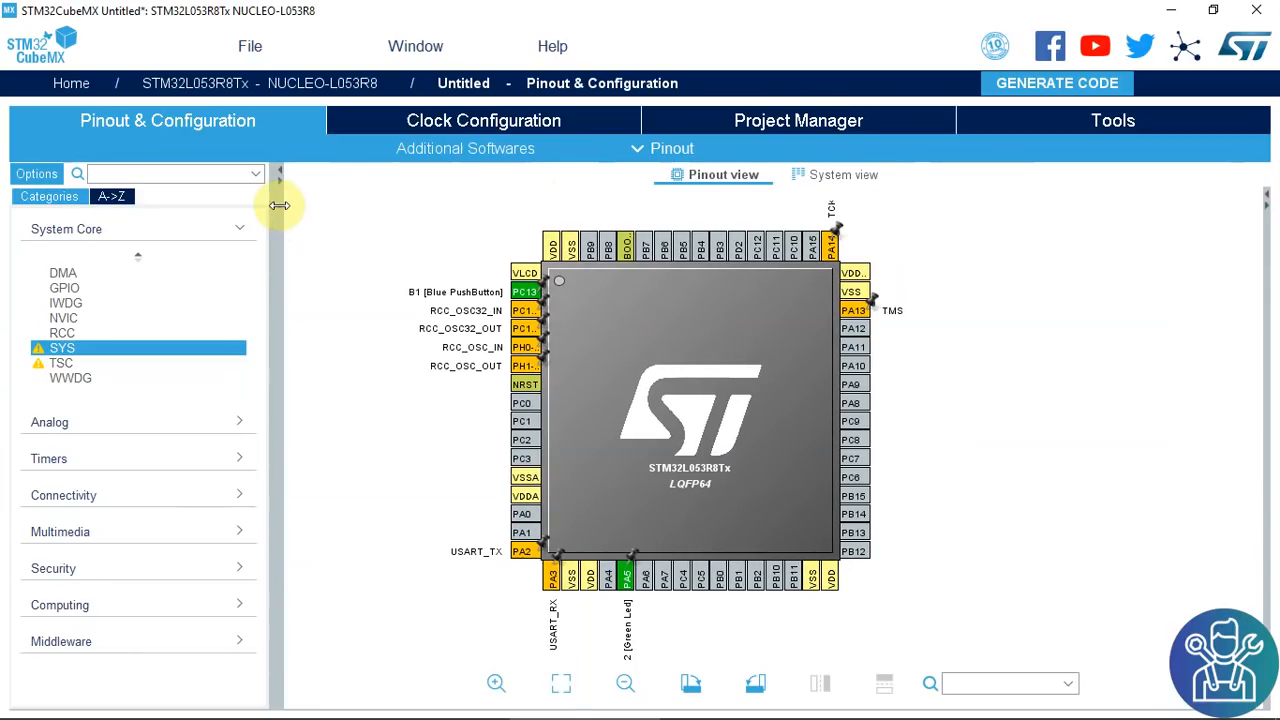
left_click(280, 257)
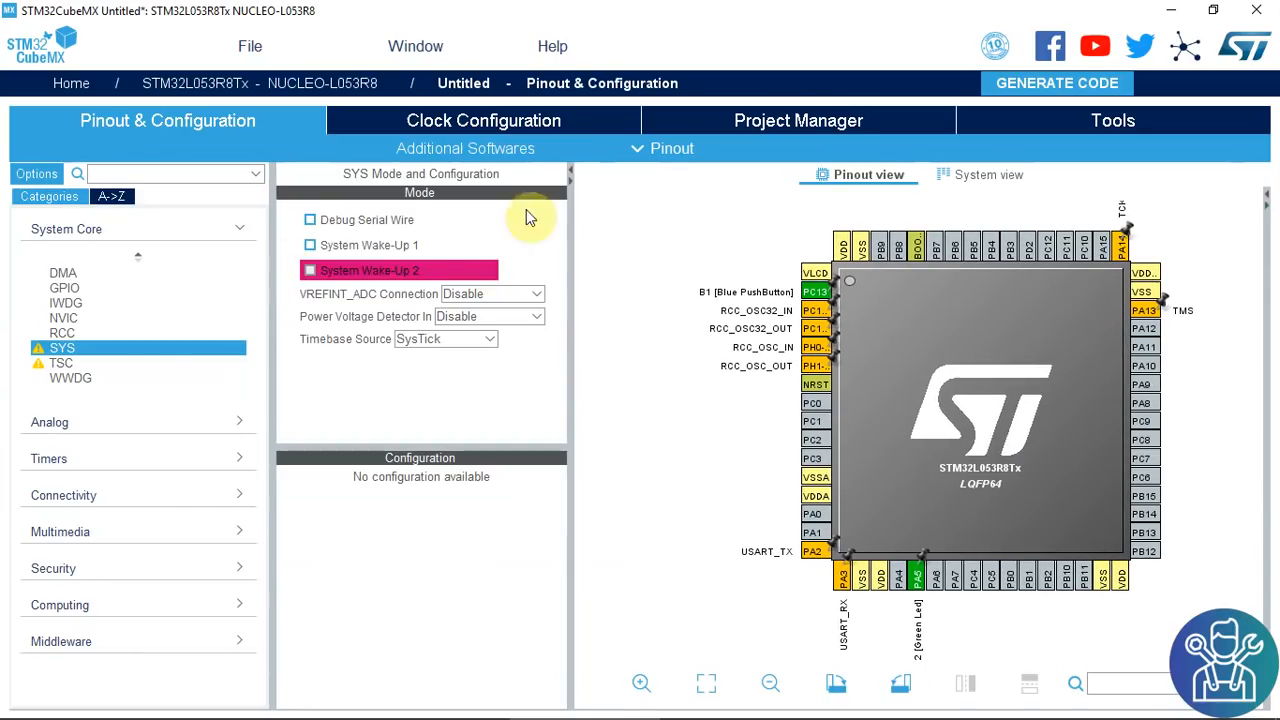
left_click(573, 178)
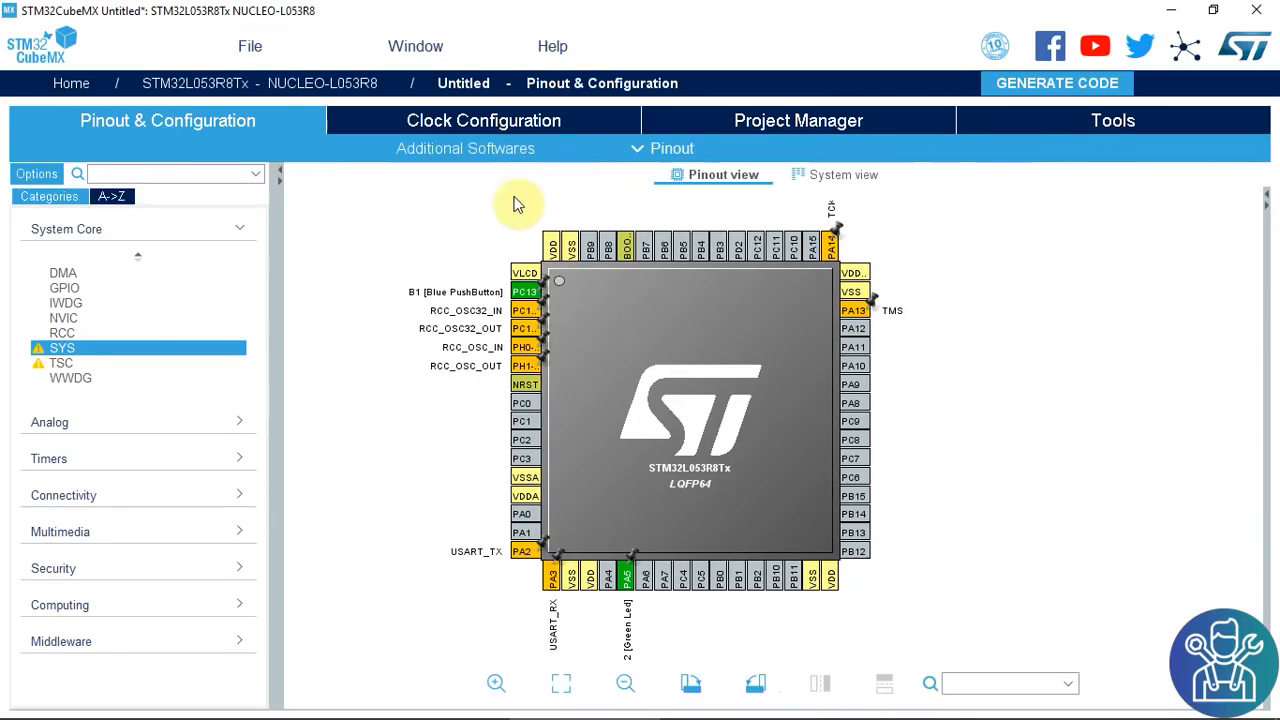
left_click(283, 189)
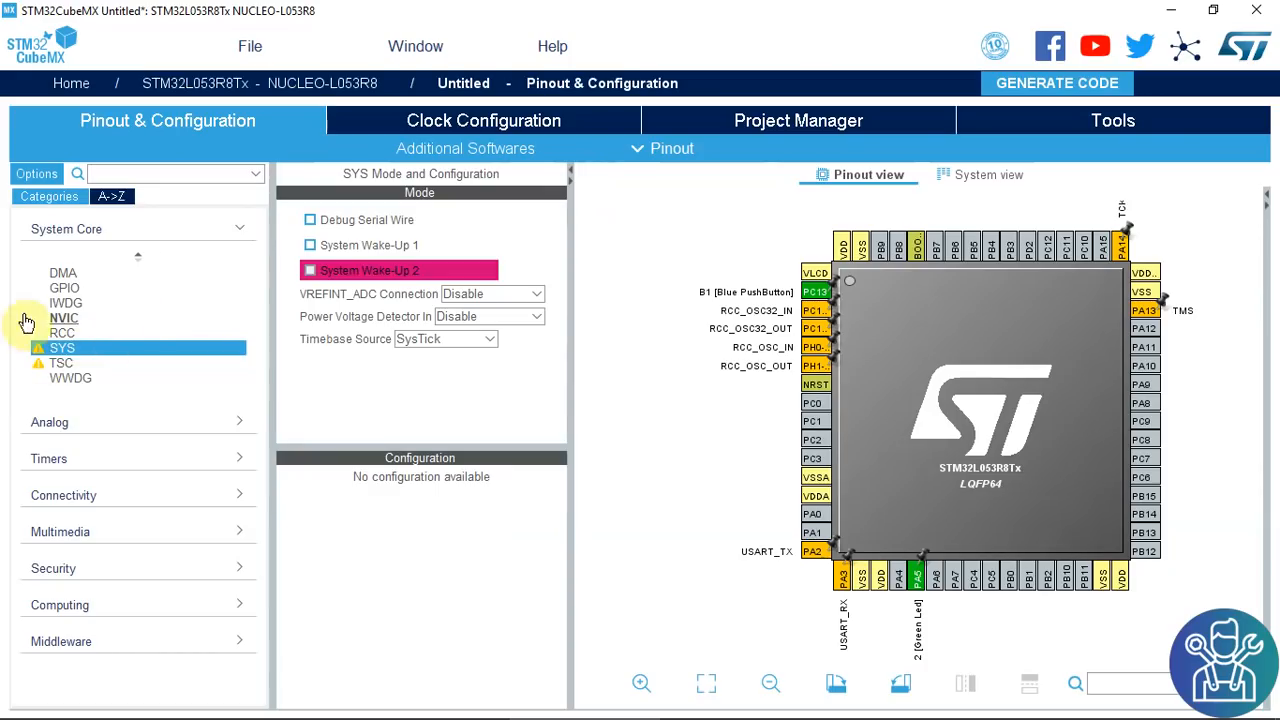
left_click(311, 222)
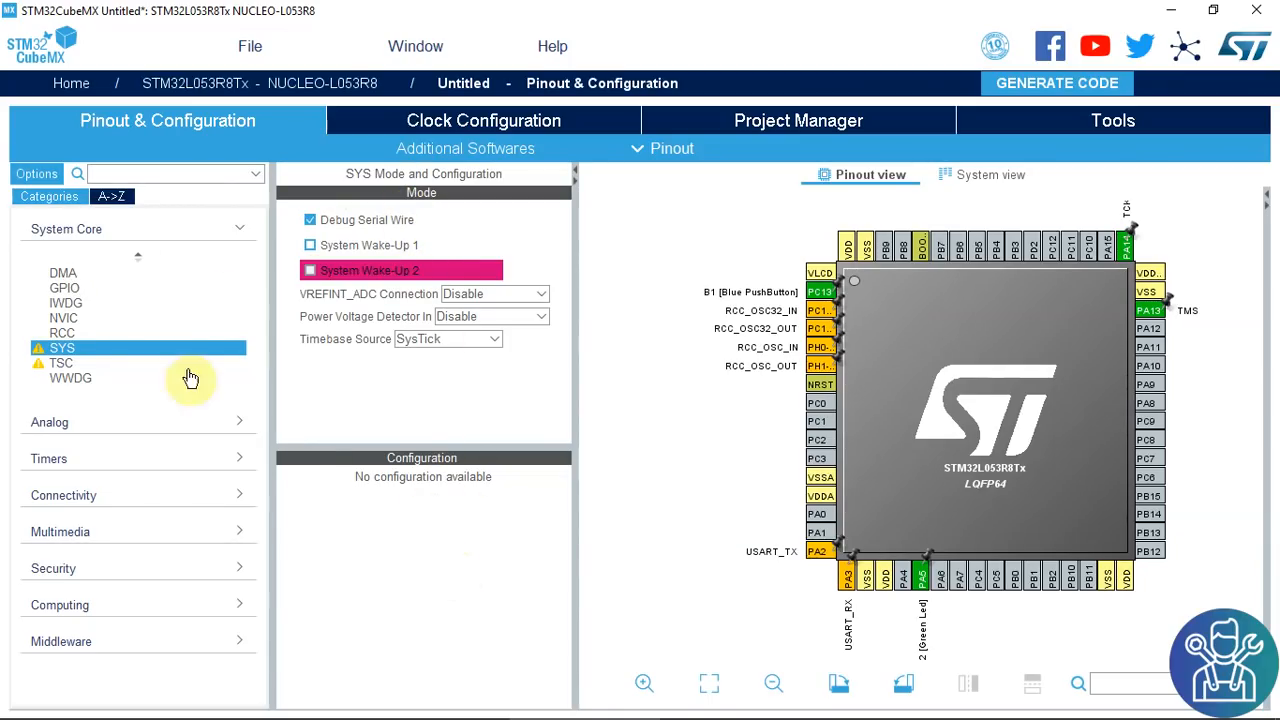
Inspect the GPIO settings of pins PA5 and PC13, and look at the IWDG and NVIC pages in System Core
left_click(64, 289)
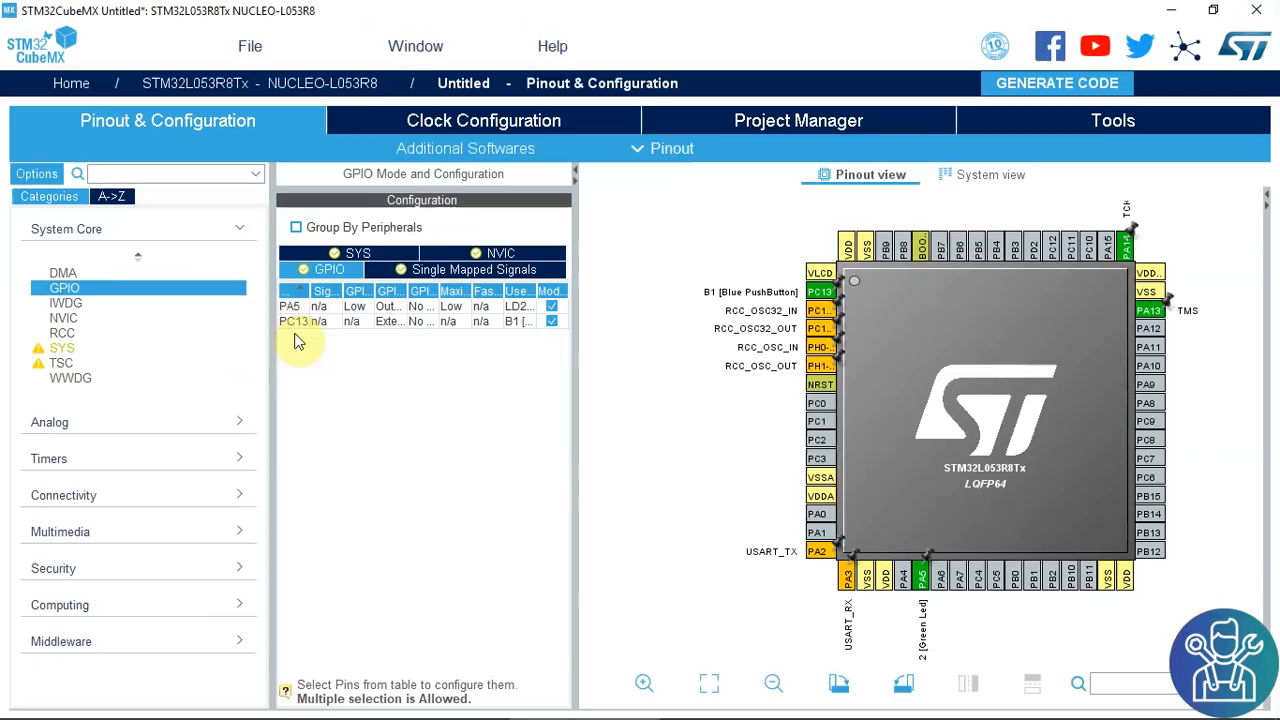
left_click(300, 308)
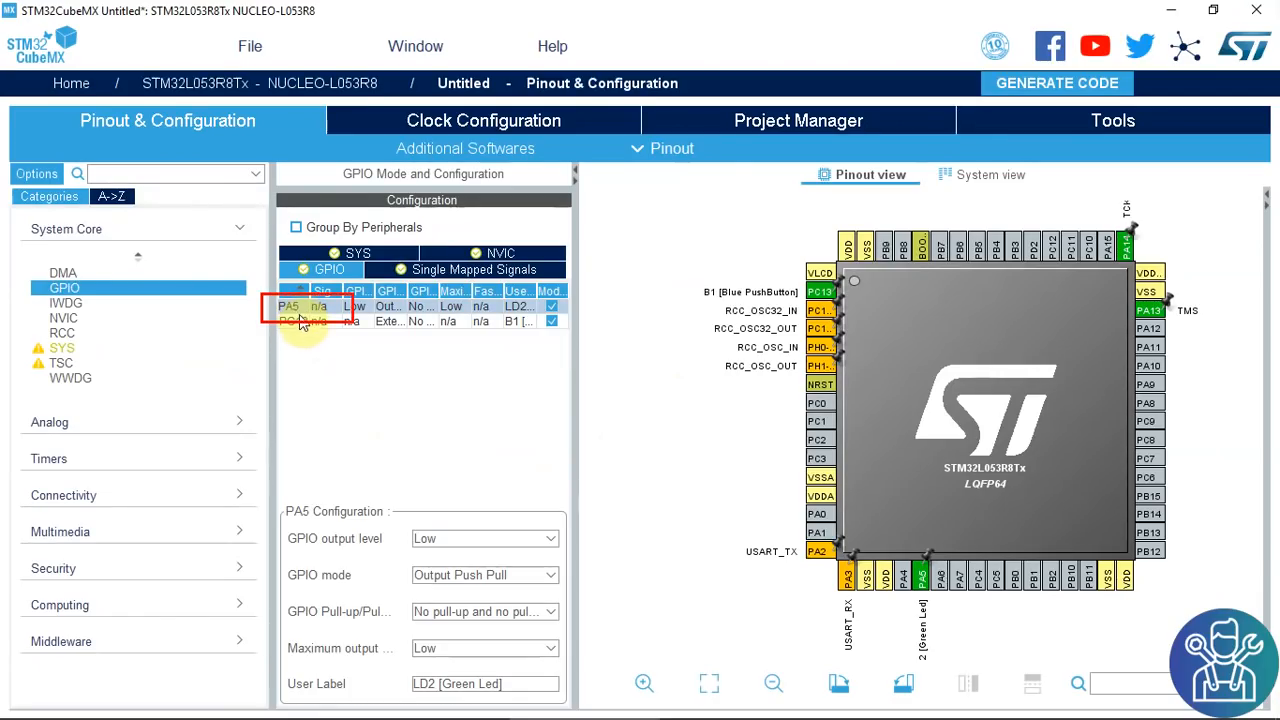
left_click(296, 321)
left_click(296, 306)
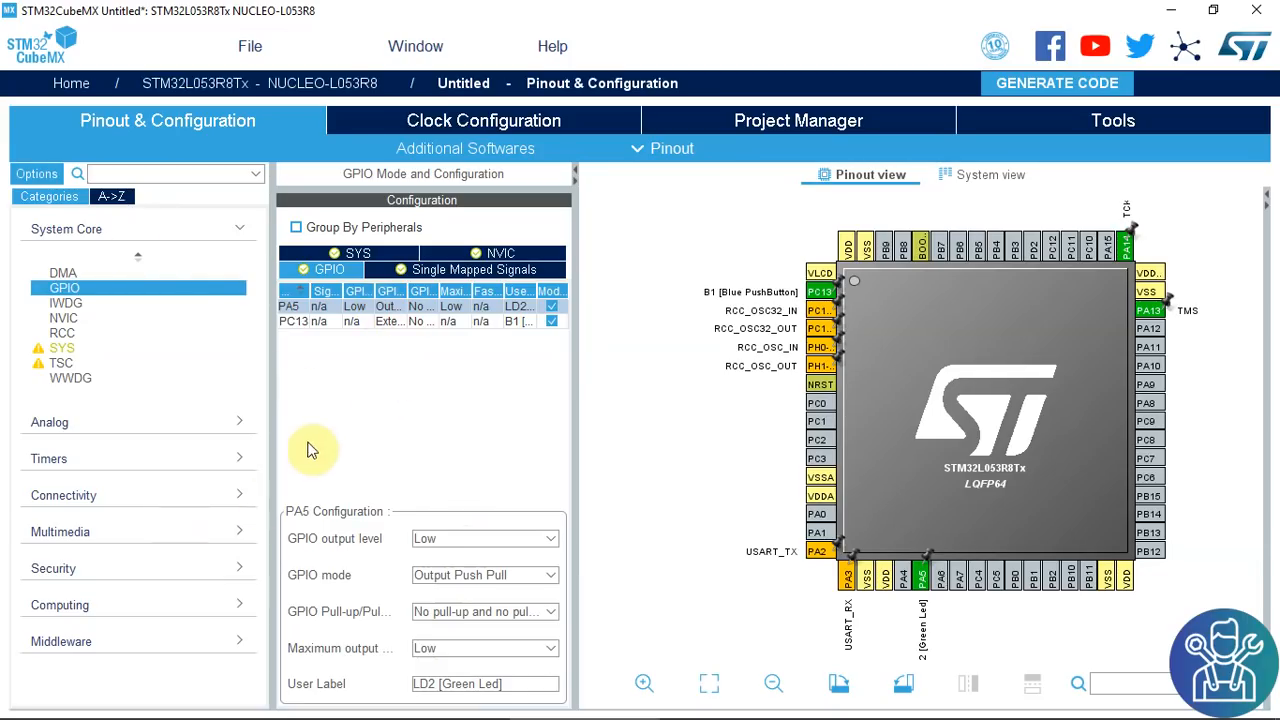
left_click(65, 302)
left_click(63, 318)
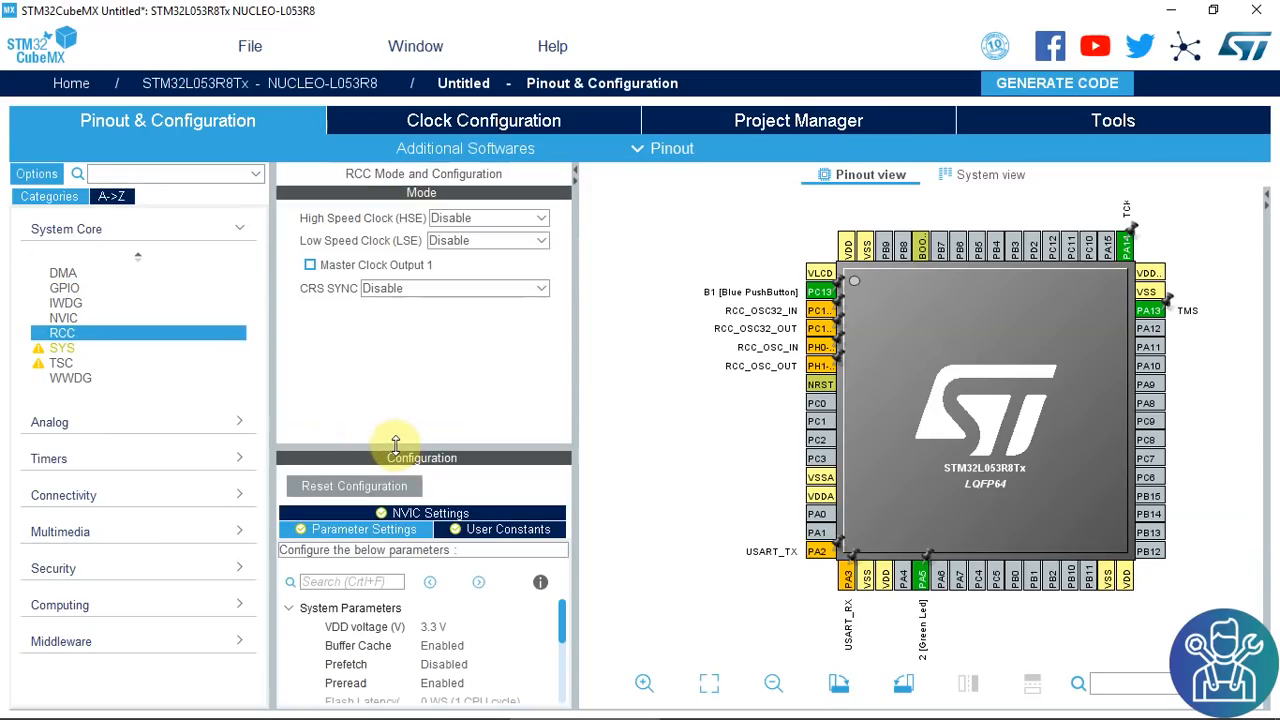
Try Crystal/Ceramic Resonator as the RCC High Speed Clock (HSE) and look over the RCC parameters
left_click_drag(396, 443, 397, 412)
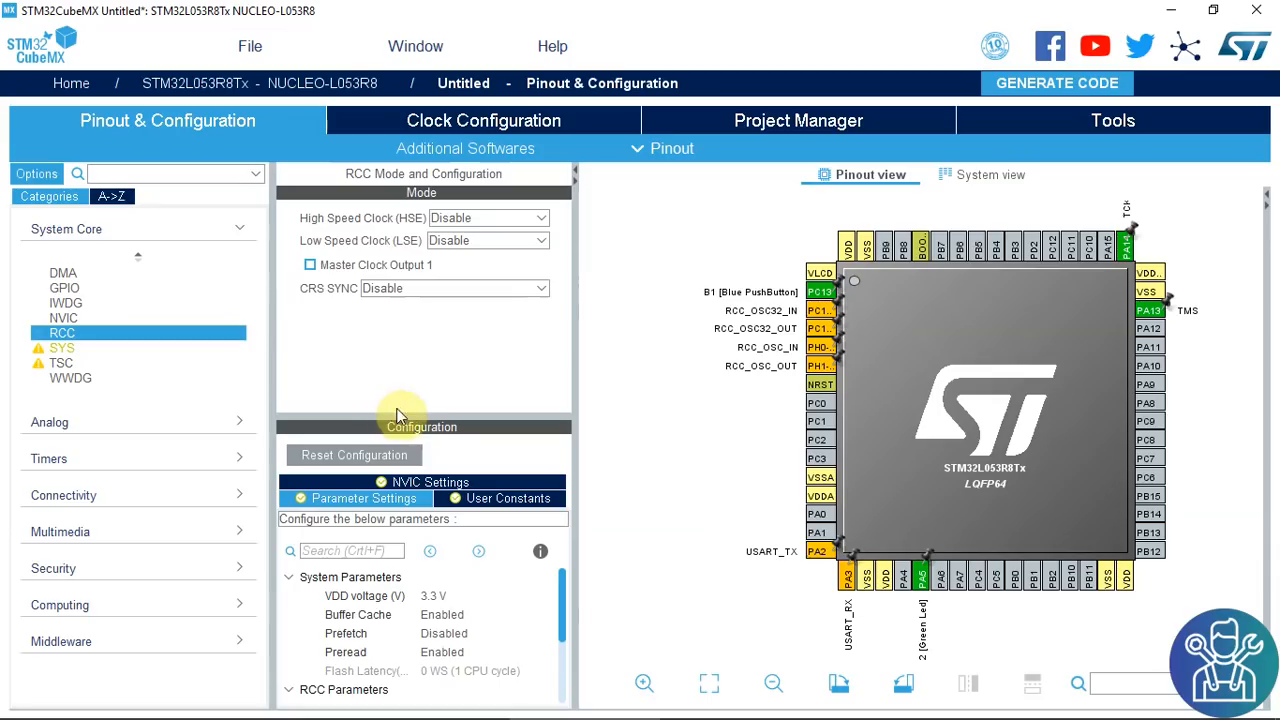
left_click(452, 220)
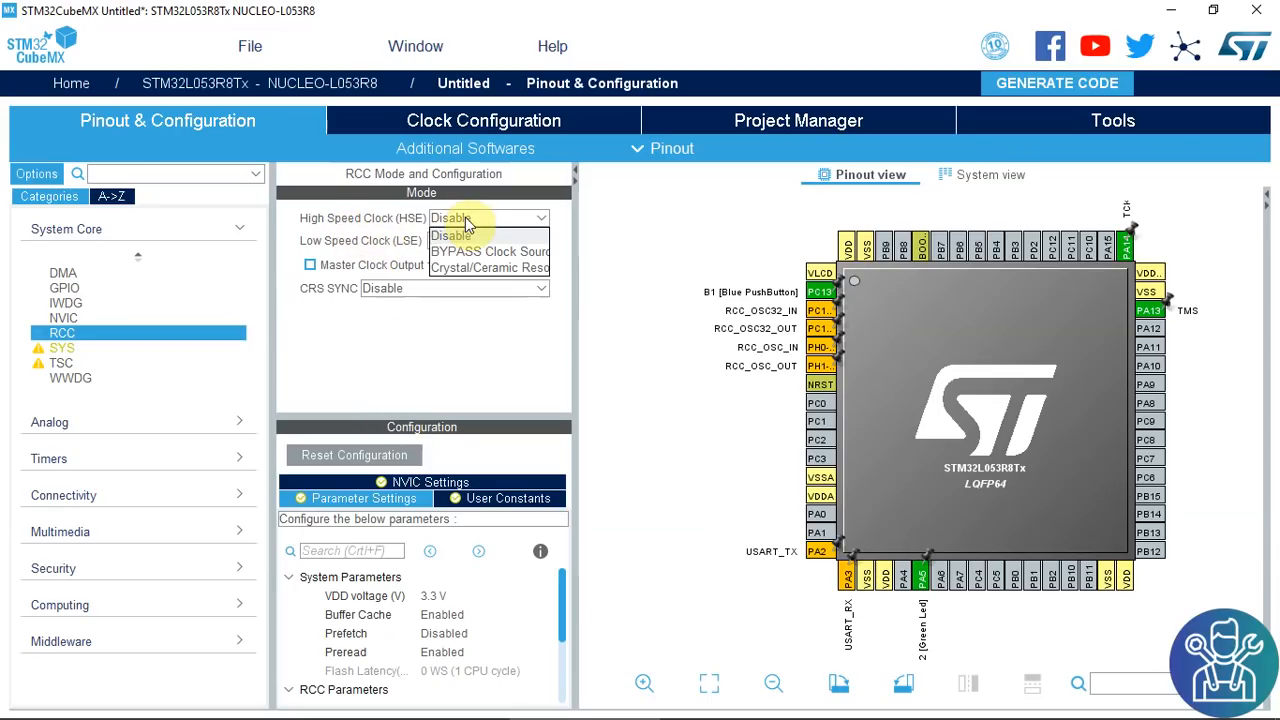
left_click(472, 268)
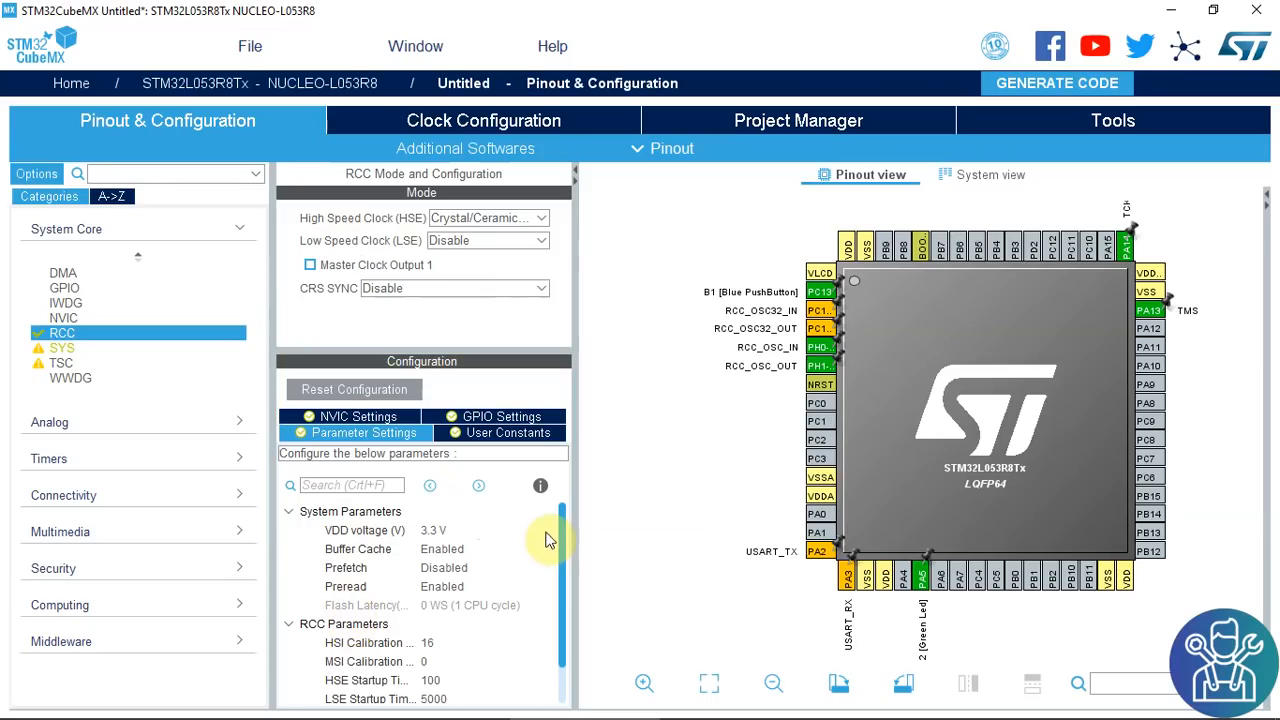
mouse_move(563, 530)
left_mouse_down()
mouse_move(558, 605)
mouse_move(560, 520)
left_mouse_up()
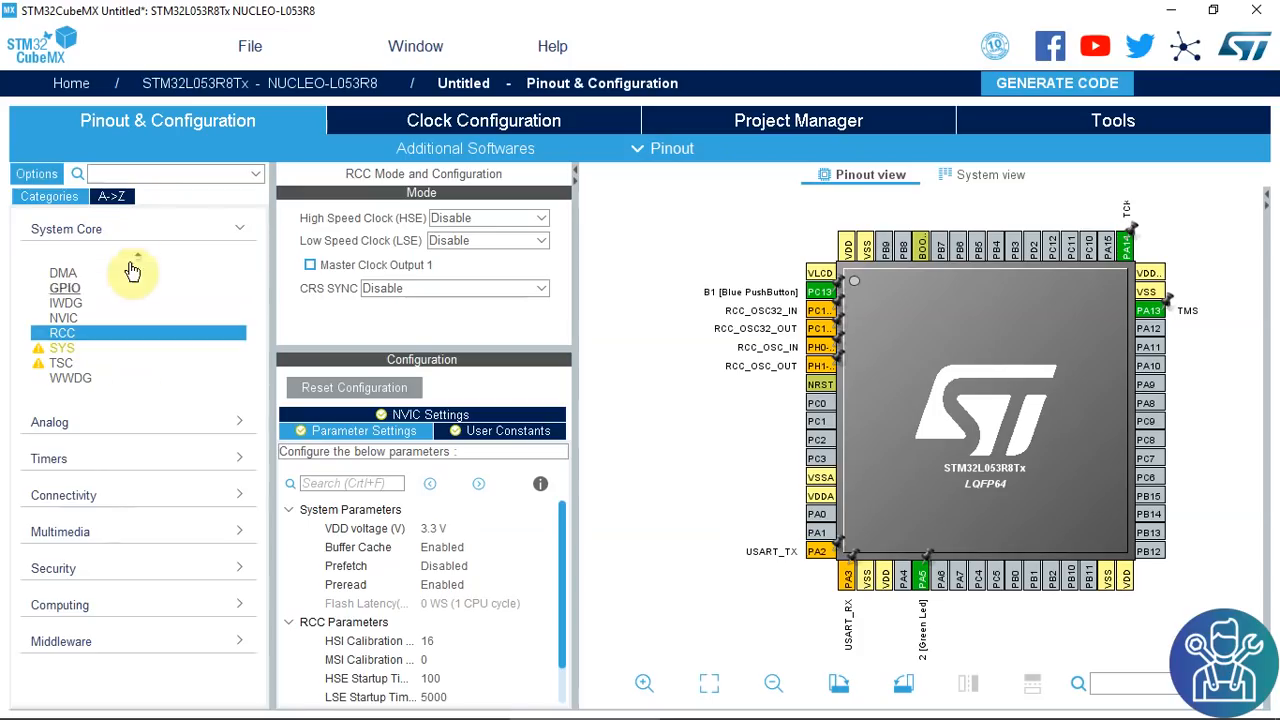
List the components alphabetically, return to the category list and search it for "DAC"
left_click(111, 197)
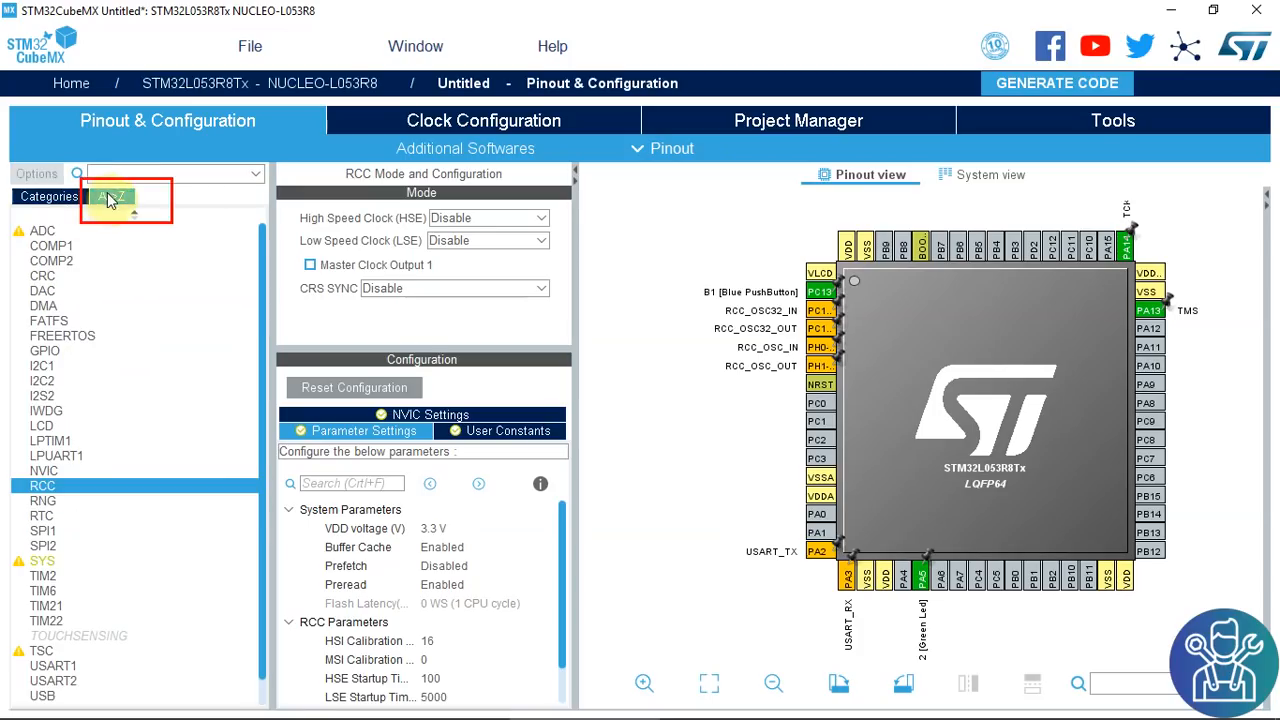
scroll(116, 415, "down", 1)
scroll(104, 555, "up", 1)
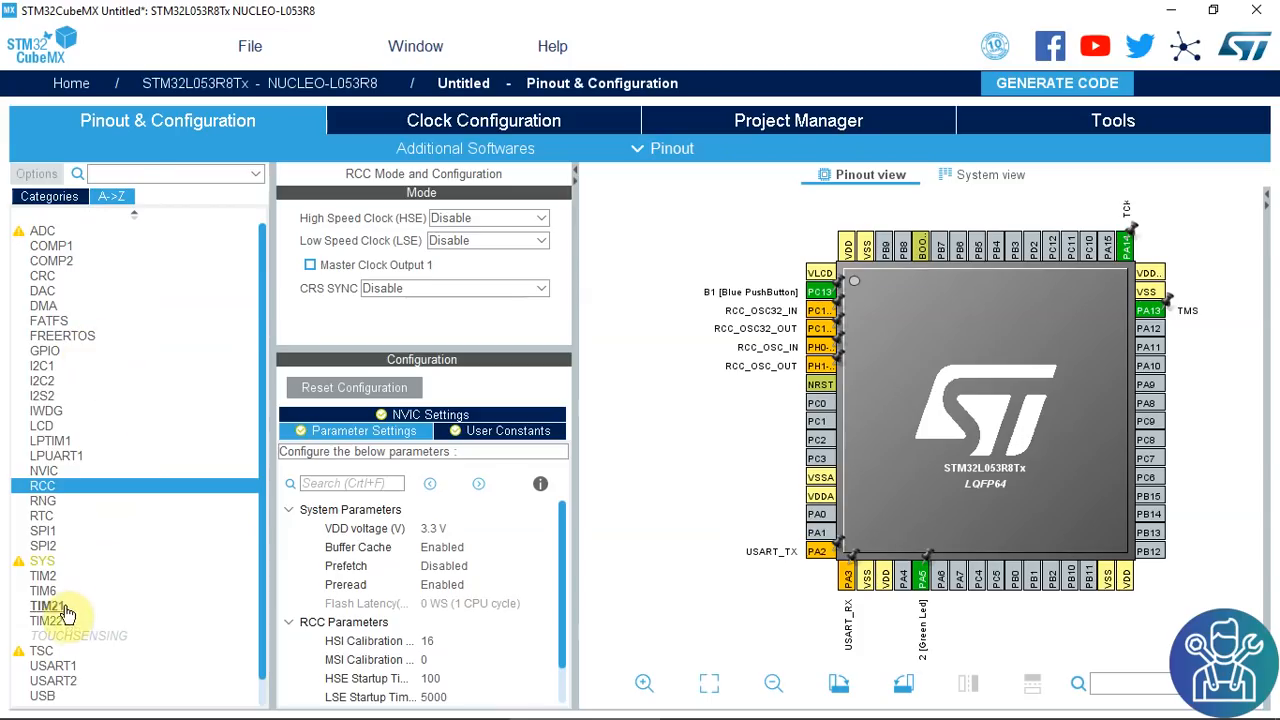
left_click(48, 196)
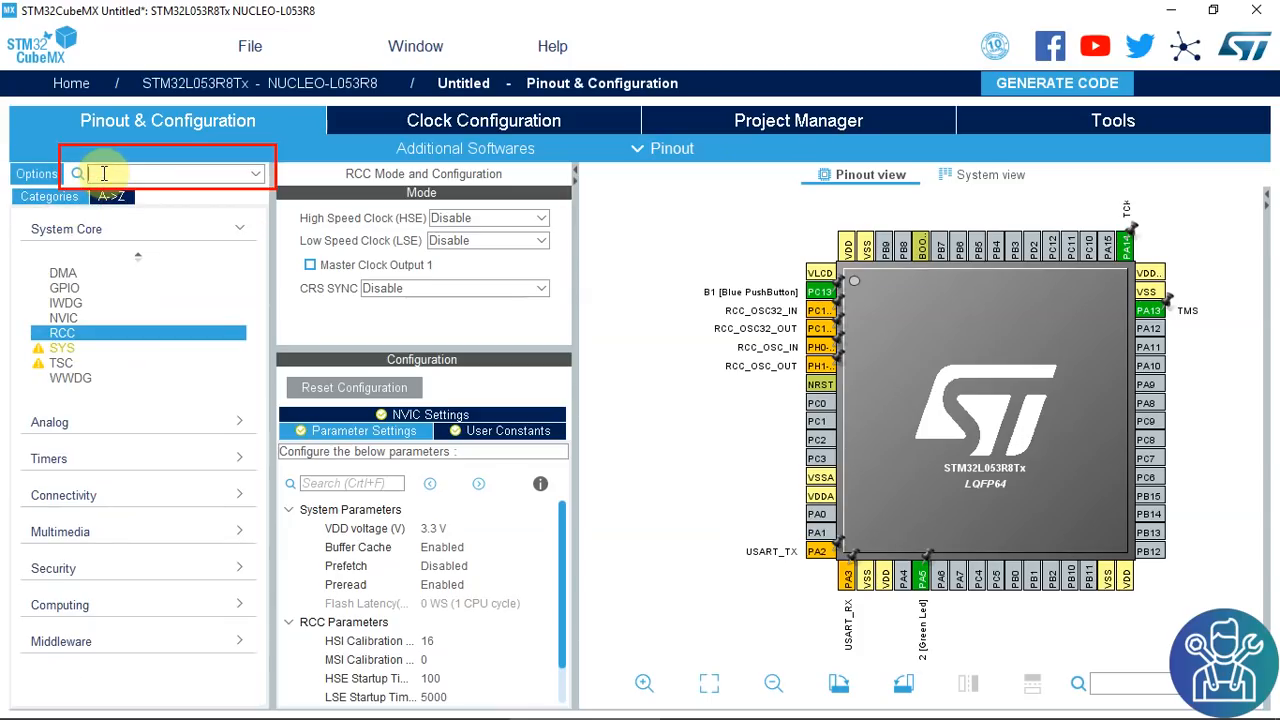
type("DAC")
key("Return")
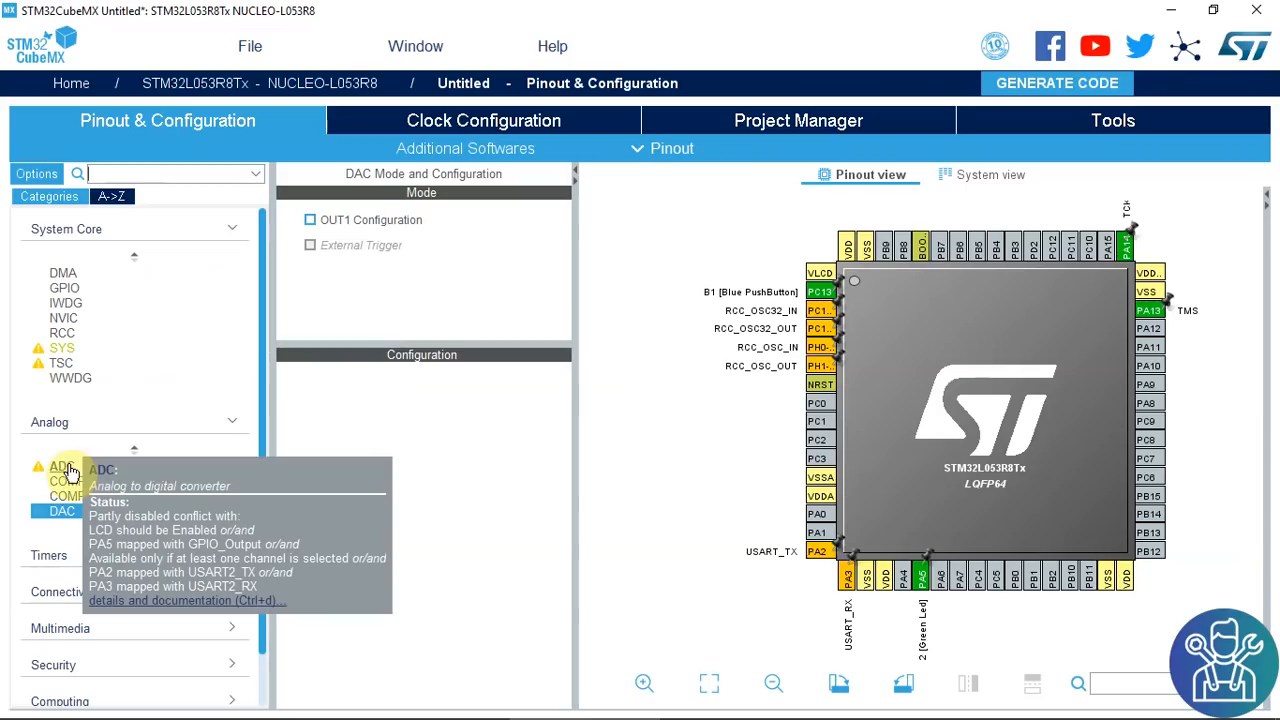
Enable the ADC's IN0 channel and expand its configuration area to review the parameter settings
left_click(63, 470)
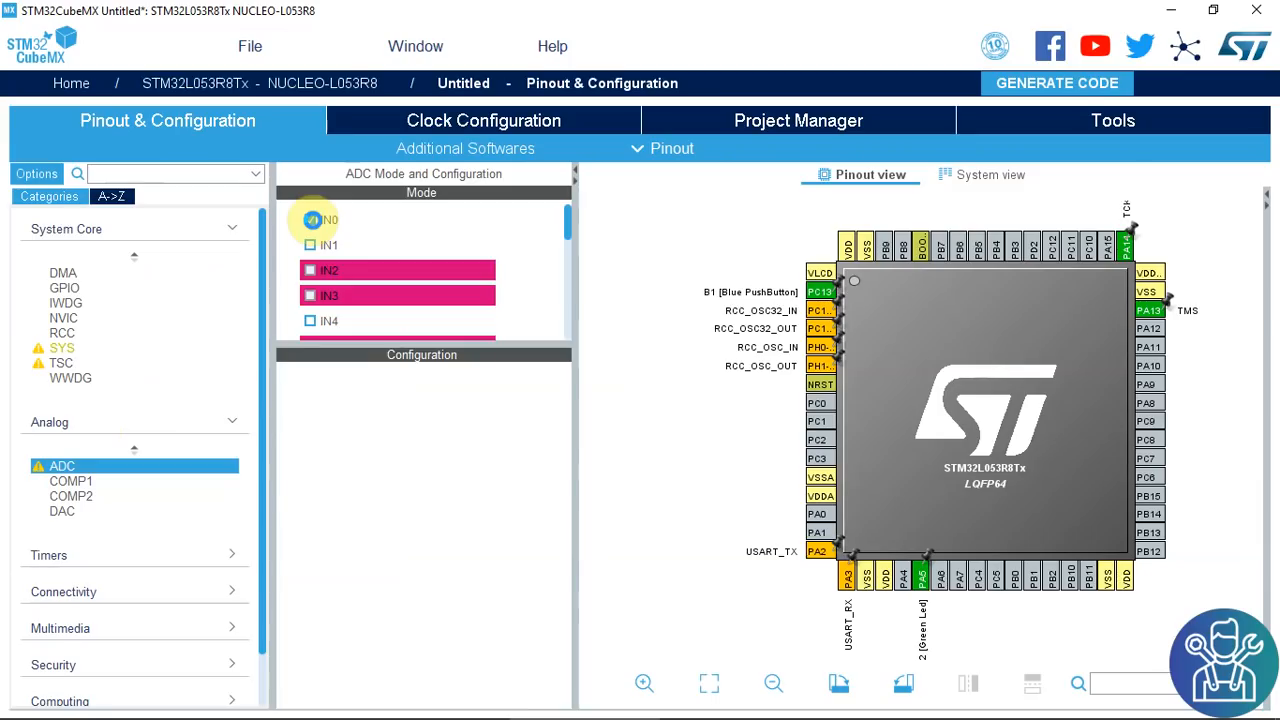
scroll(477, 566, "down", 3)
scroll(477, 563, "up", 3)
scroll(472, 553, "down", 4)
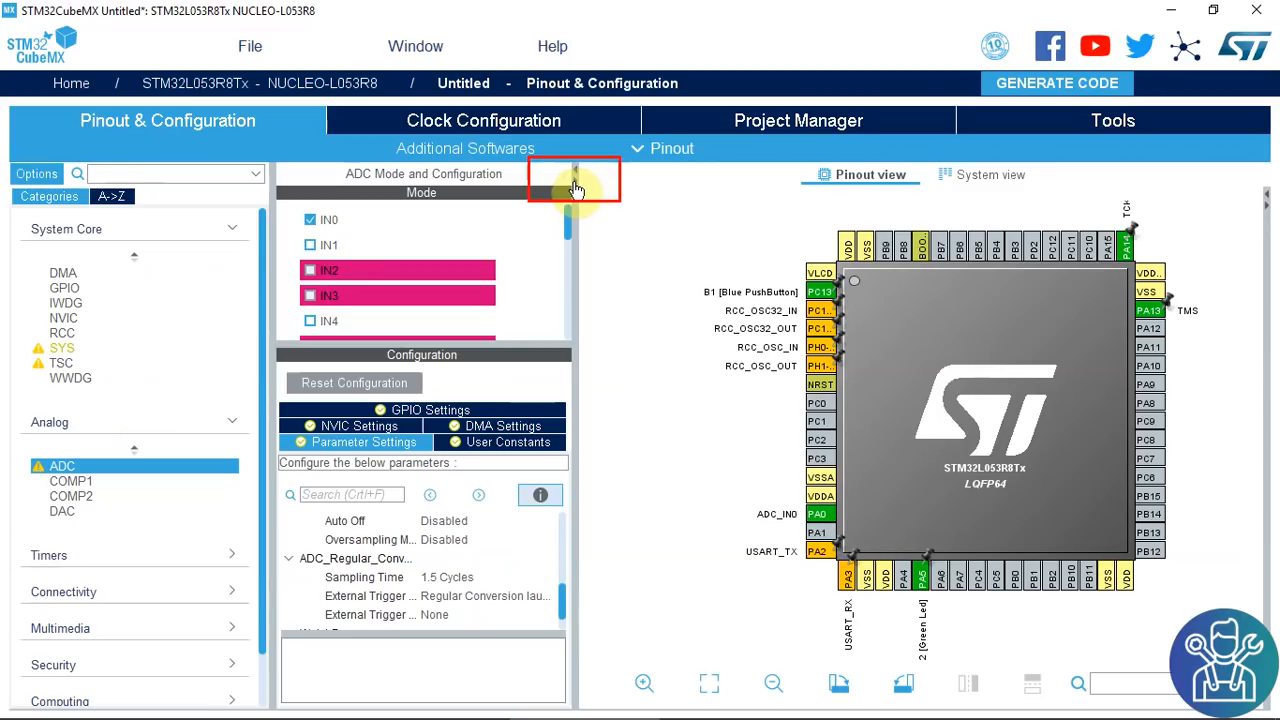
left_click(576, 185)
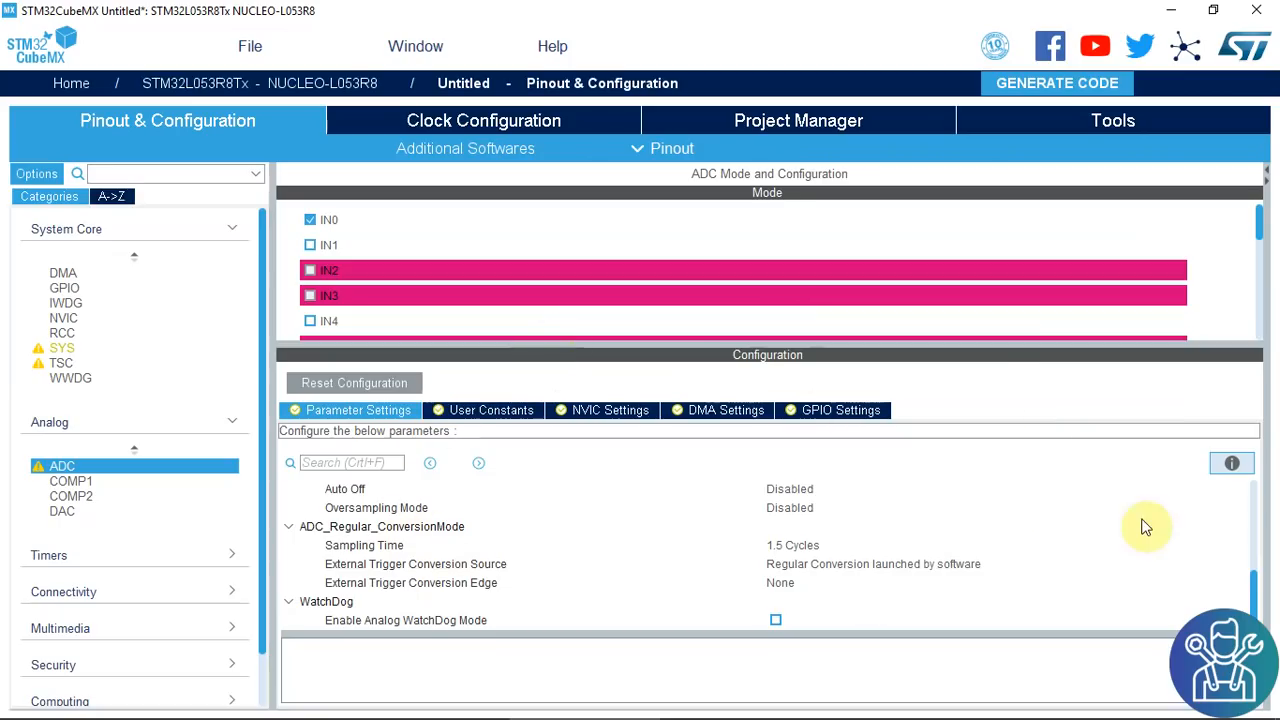
left_click_drag(916, 342, 905, 282)
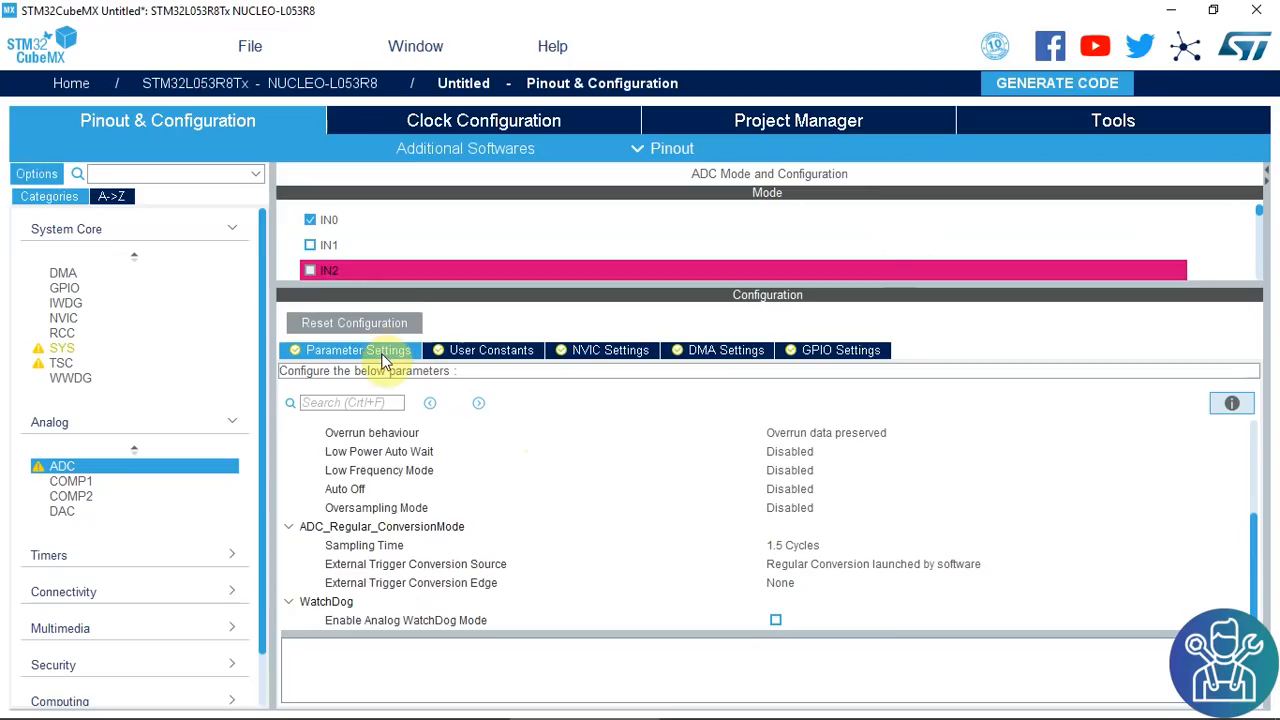
Look through the ADC's user constants, NVIC, DMA and GPIO settings, and disable the IN0 channel
left_click(500, 354)
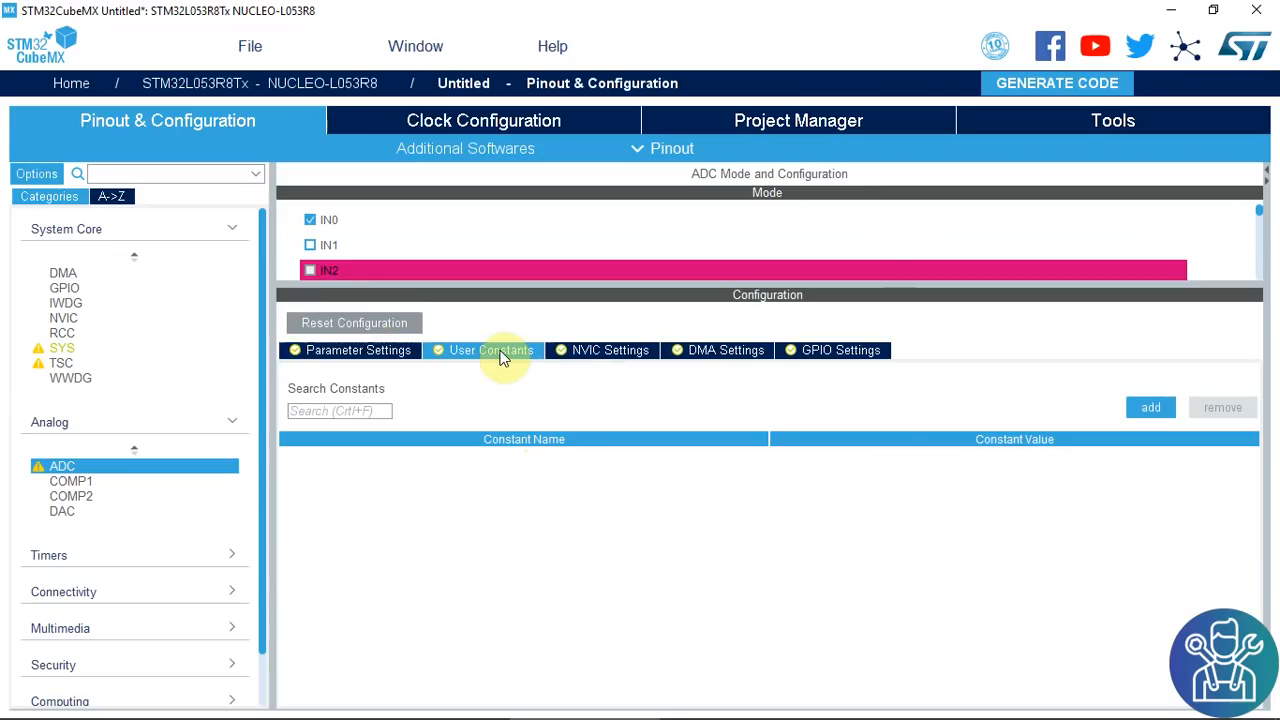
left_click(612, 356)
left_click(730, 362)
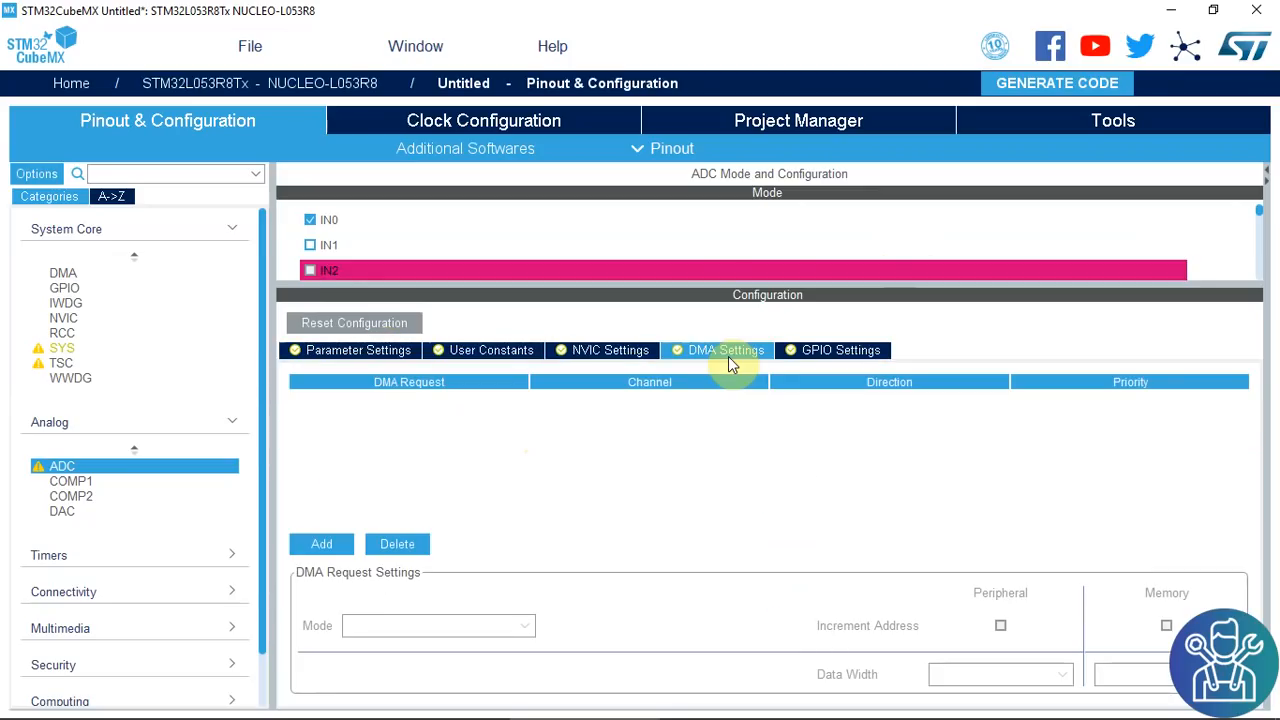
left_click(853, 355)
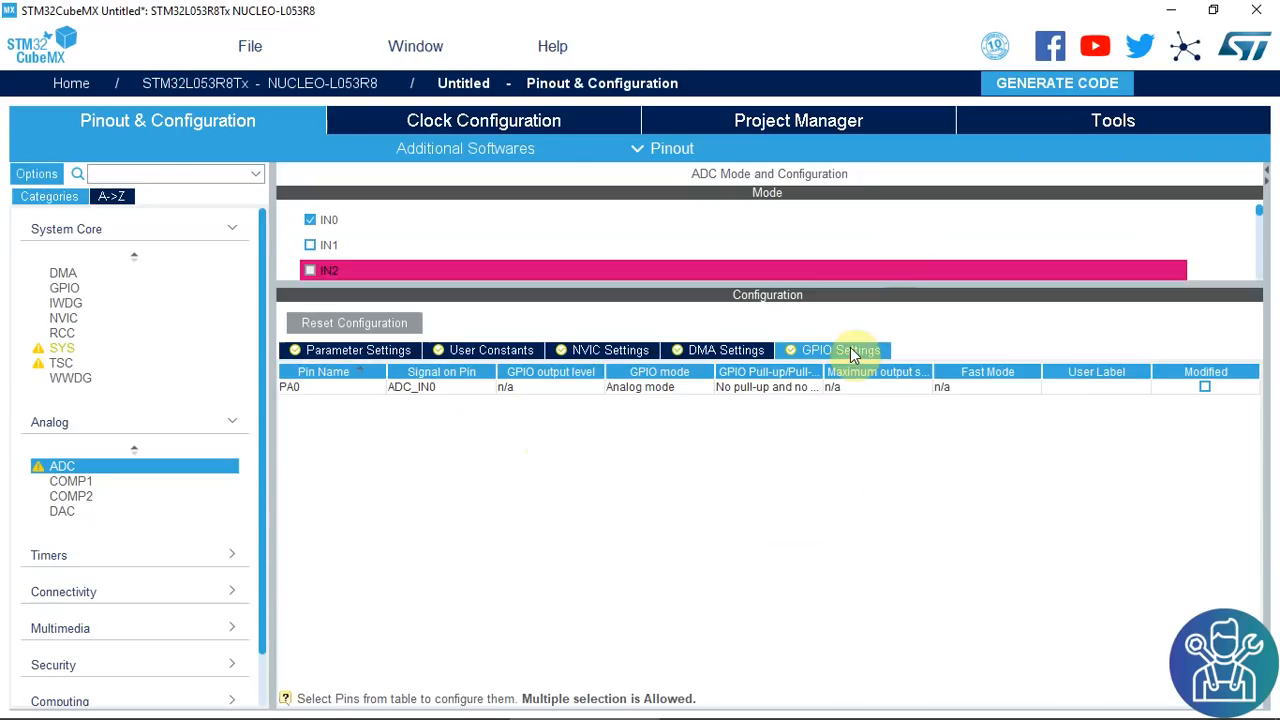
left_click(736, 351)
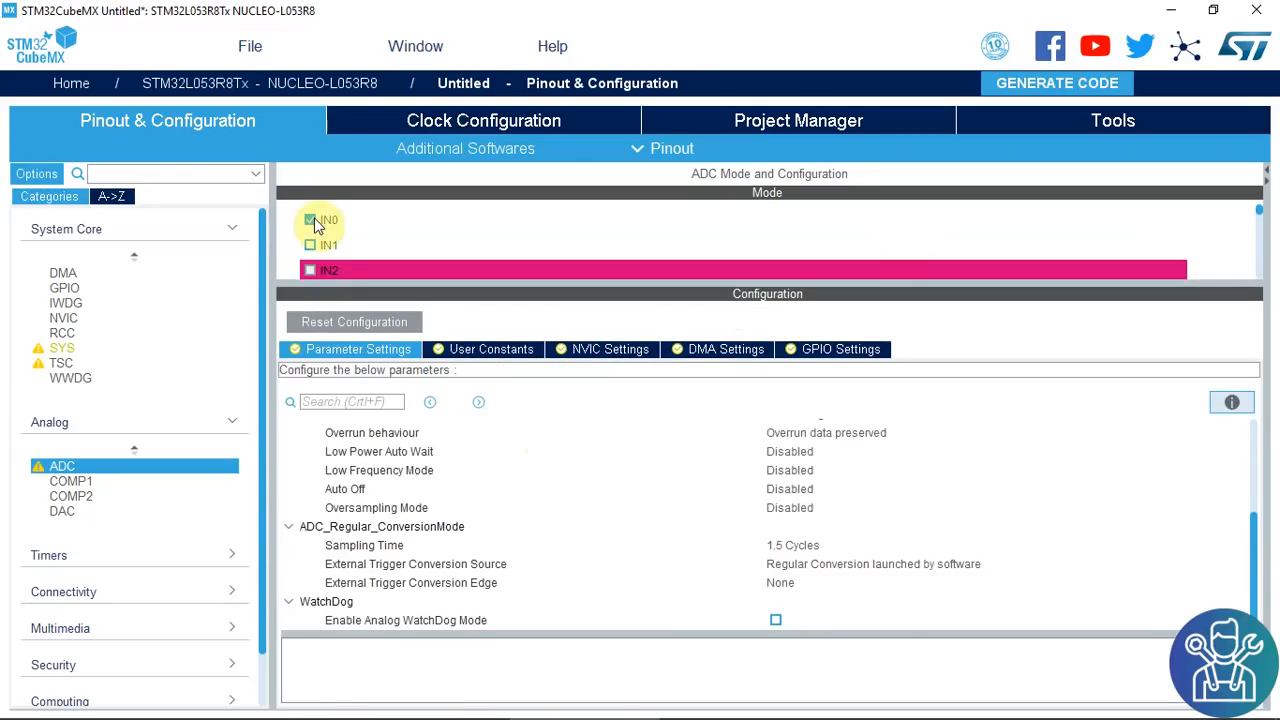
left_click(311, 221)
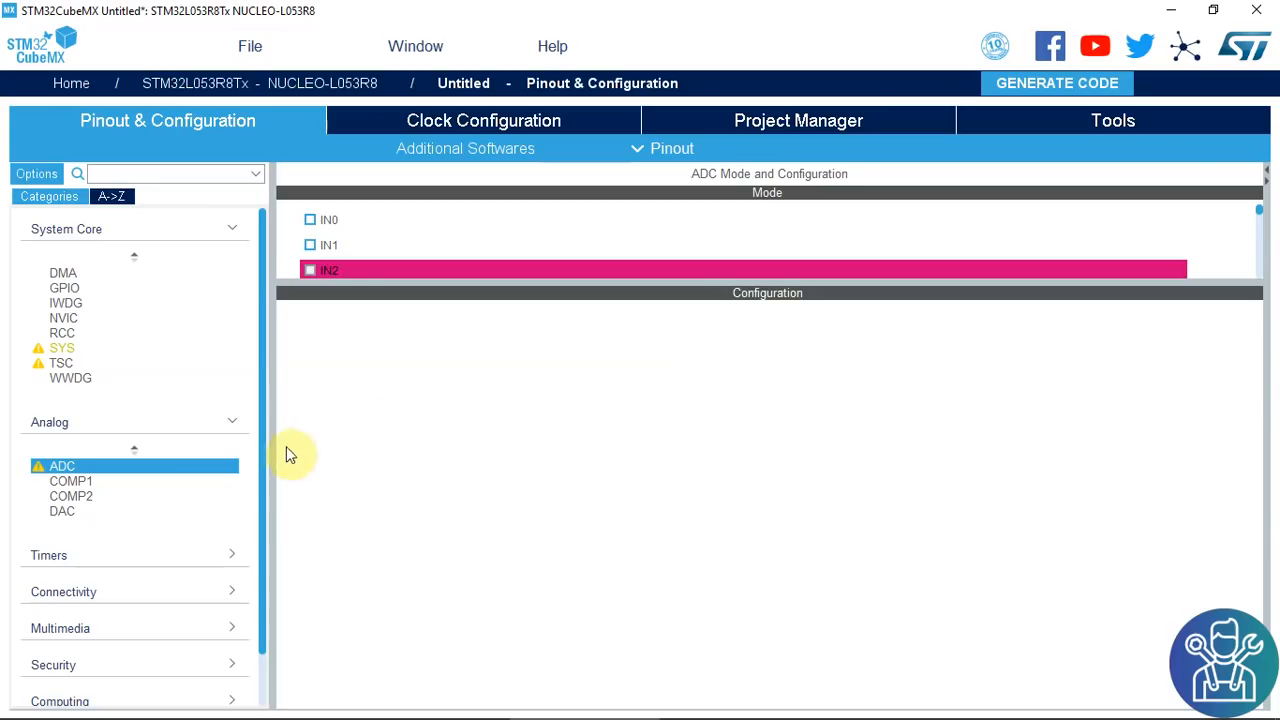
Open the RTC from the Timers category and try enabling the first option of its mode
left_click(160, 556)
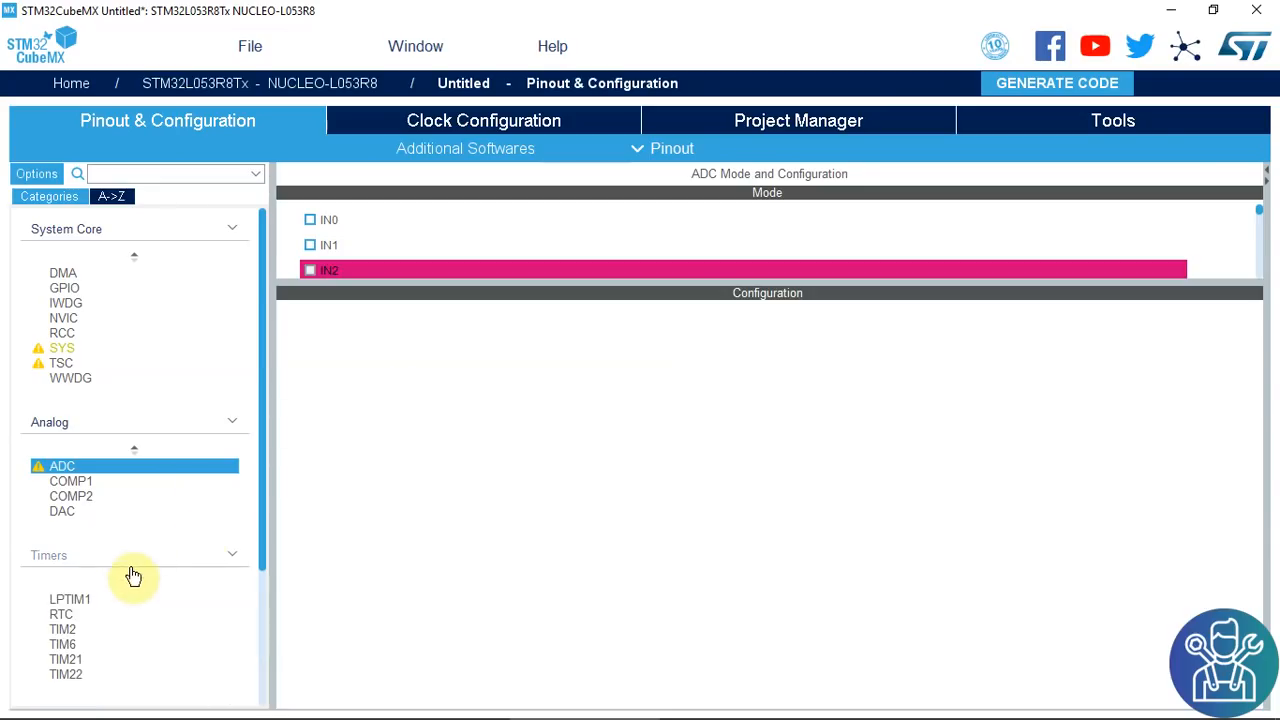
left_click(62, 614)
left_click(311, 220)
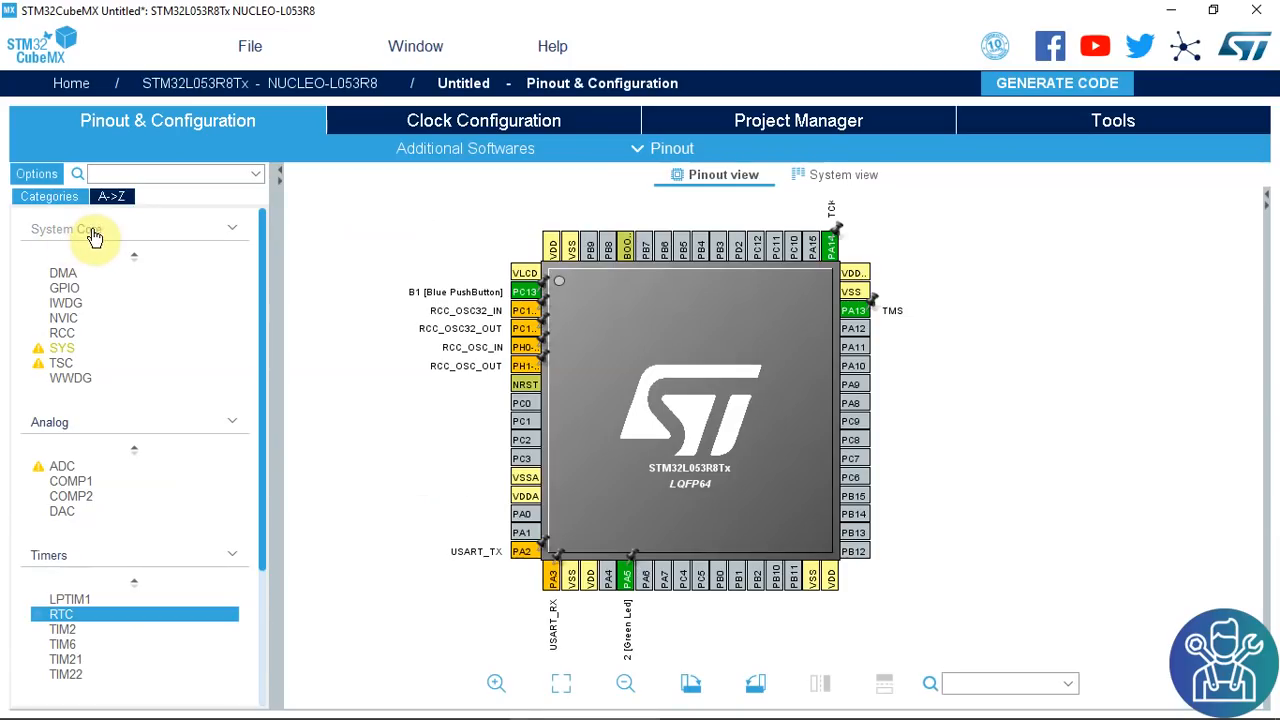
Review the RCC, SYS, TSC and WWDG mode and configuration pages in System Core, enlarging the mode area
left_click(68, 336)
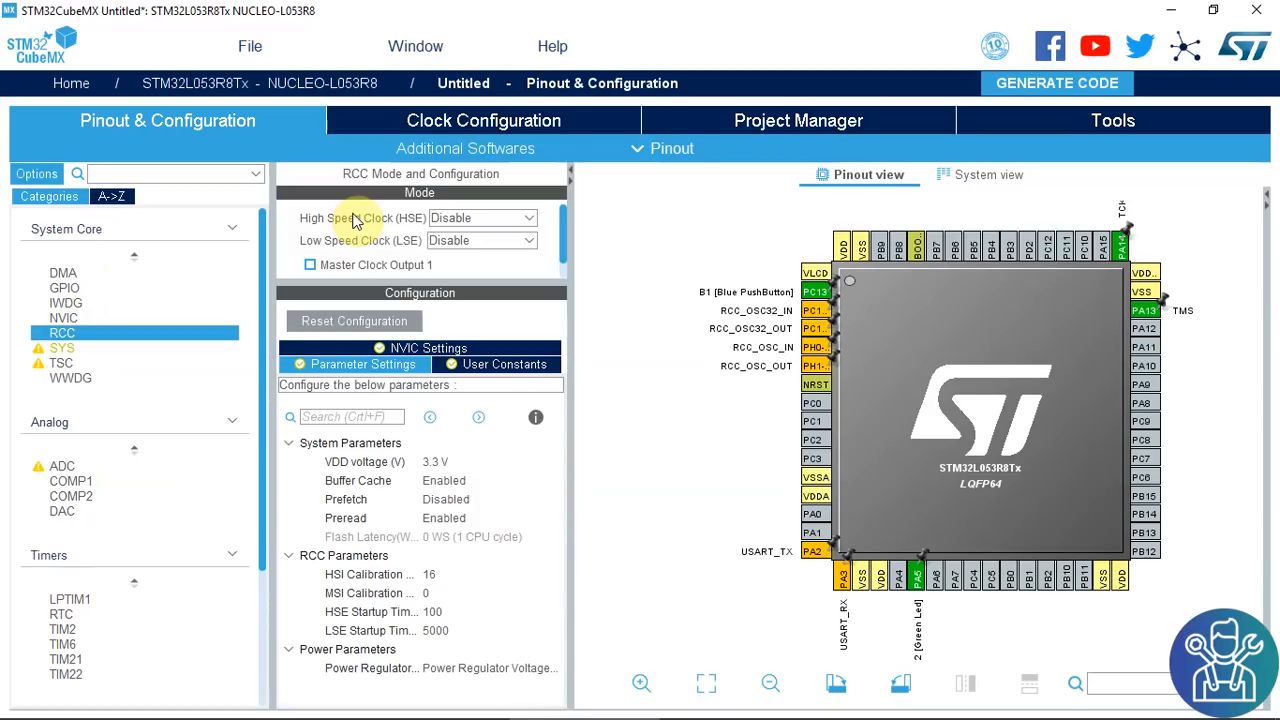
left_click(82, 350)
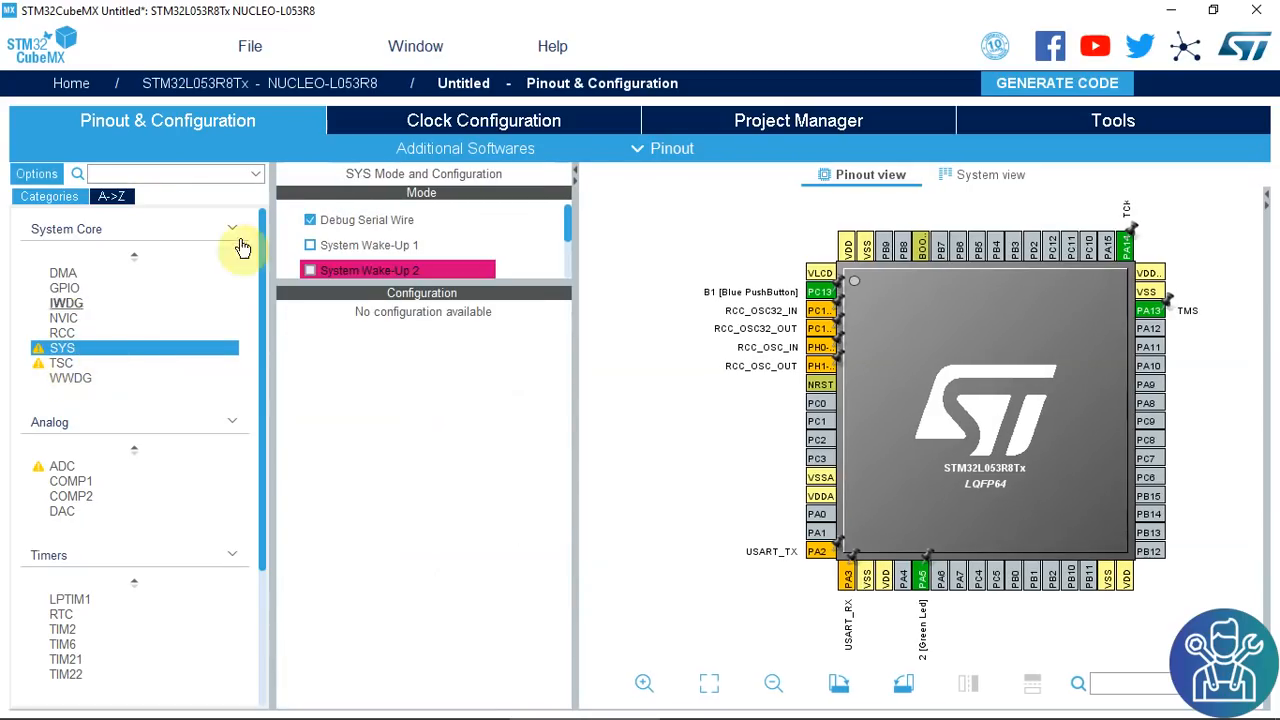
scroll(385, 232, "down", 1)
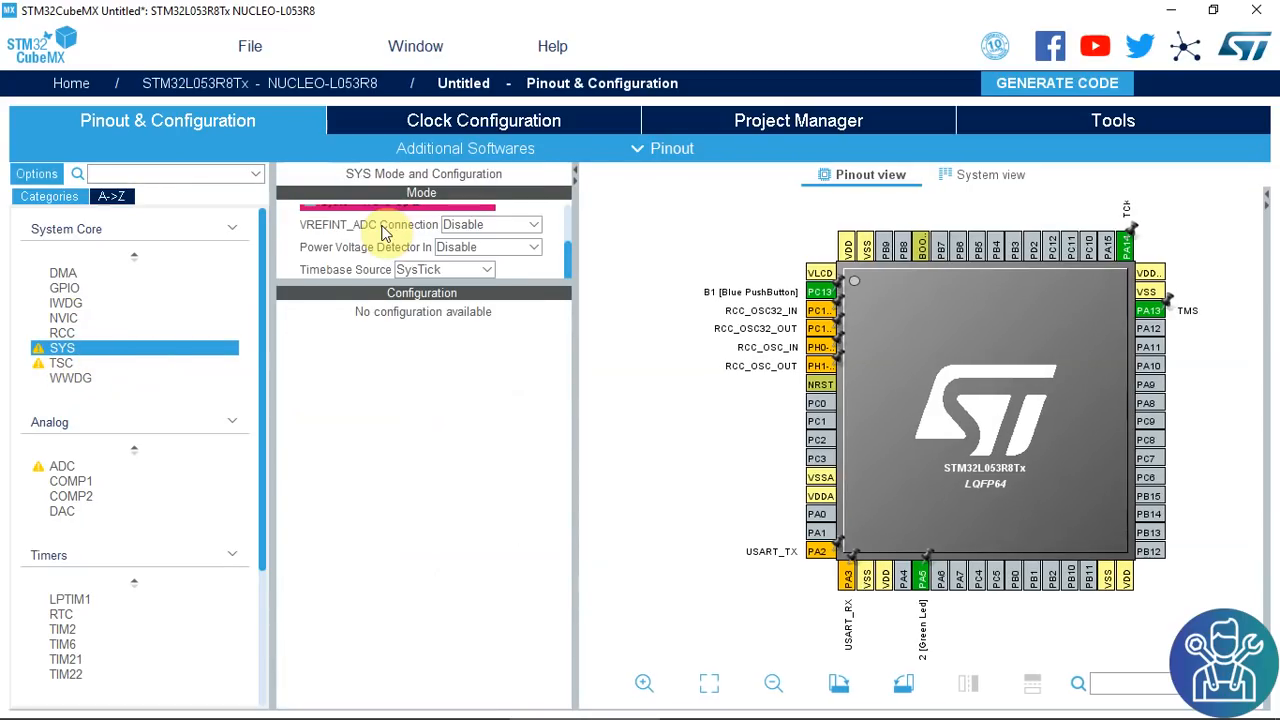
left_click_drag(318, 287, 300, 450)
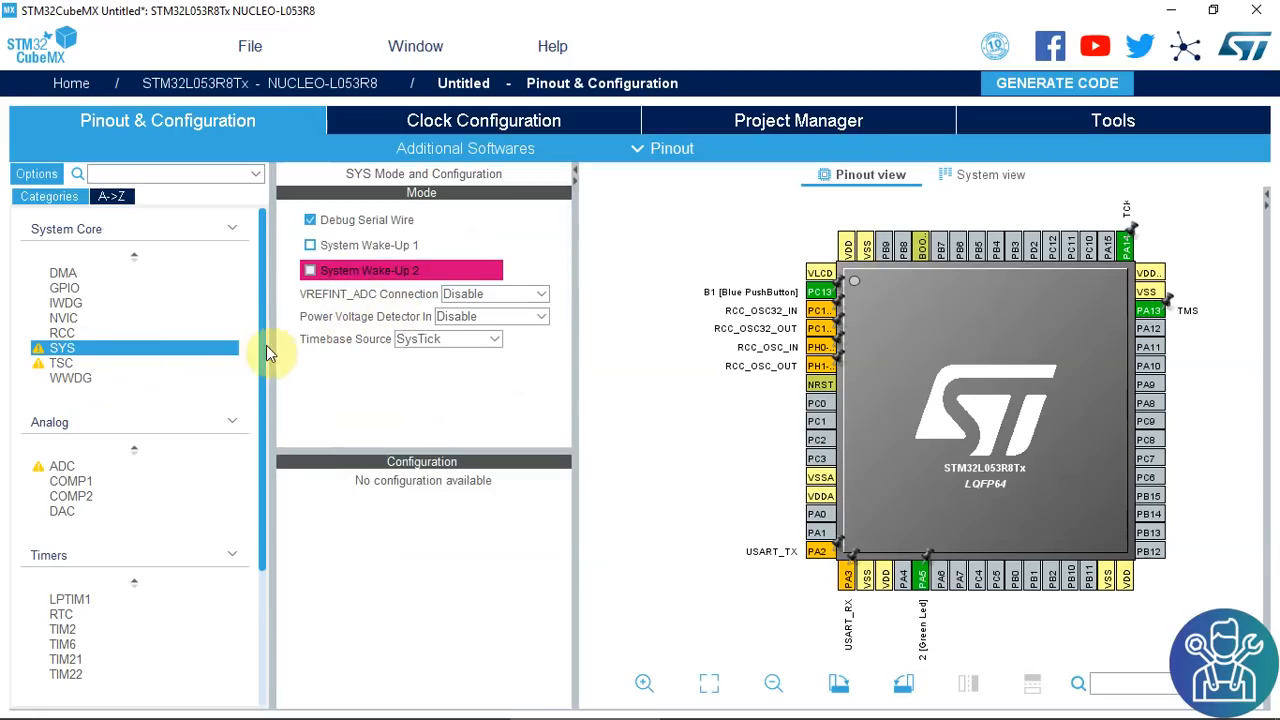
left_click(66, 364)
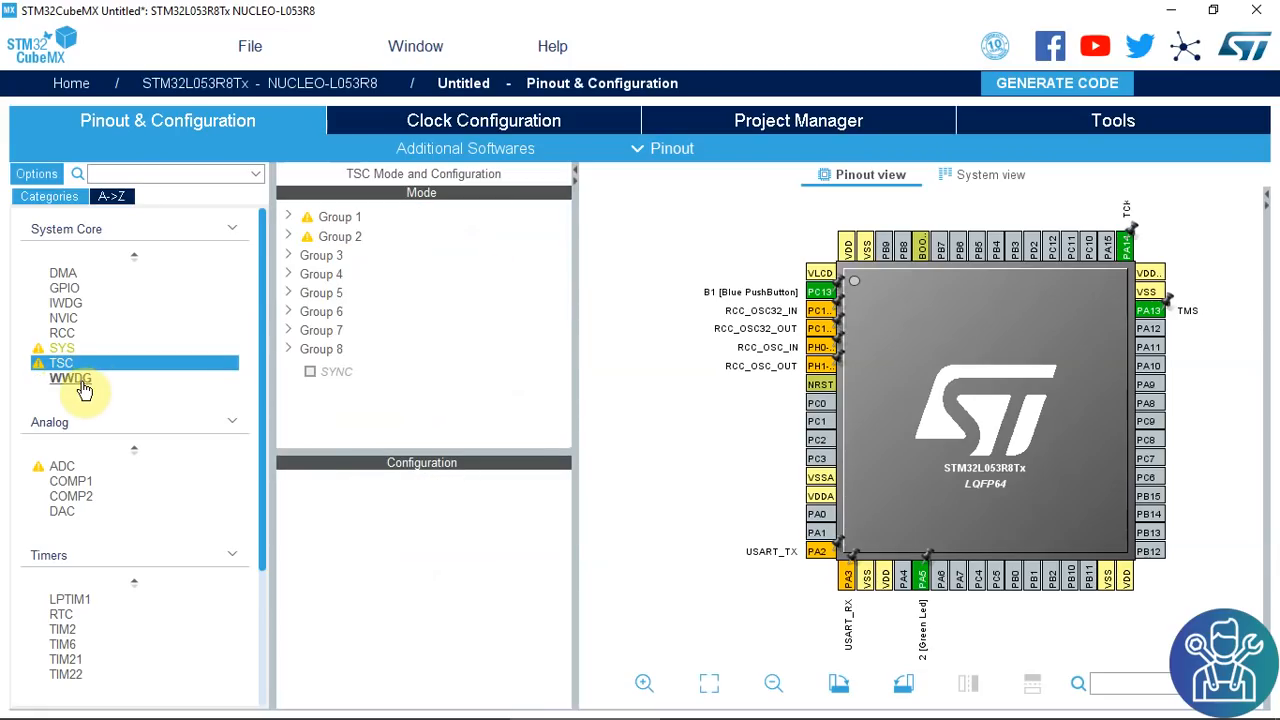
left_click(79, 383)
scroll(140, 430, "down", 3)
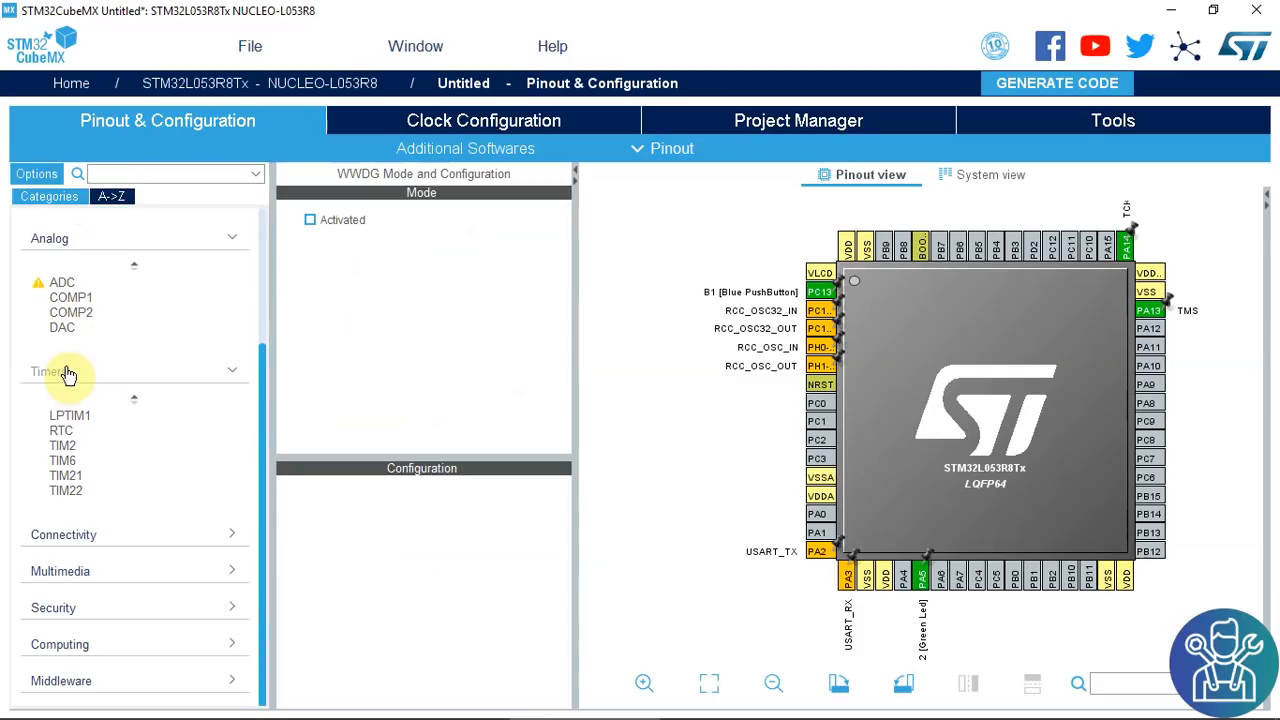
Expand the Connectivity, Multimedia, Security, Computing and Middleware categories to review the peripherals and middleware they contain
left_click(88, 545)
scroll(120, 485, "down", 3)
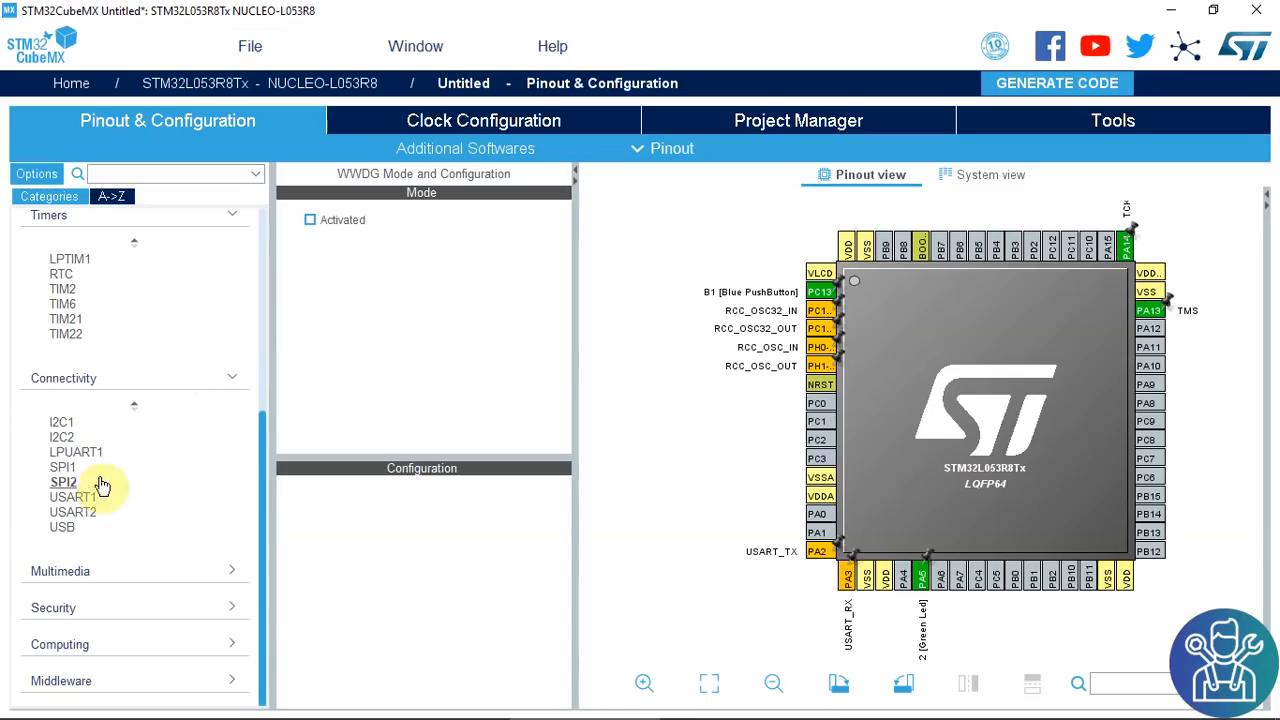
left_click(160, 574)
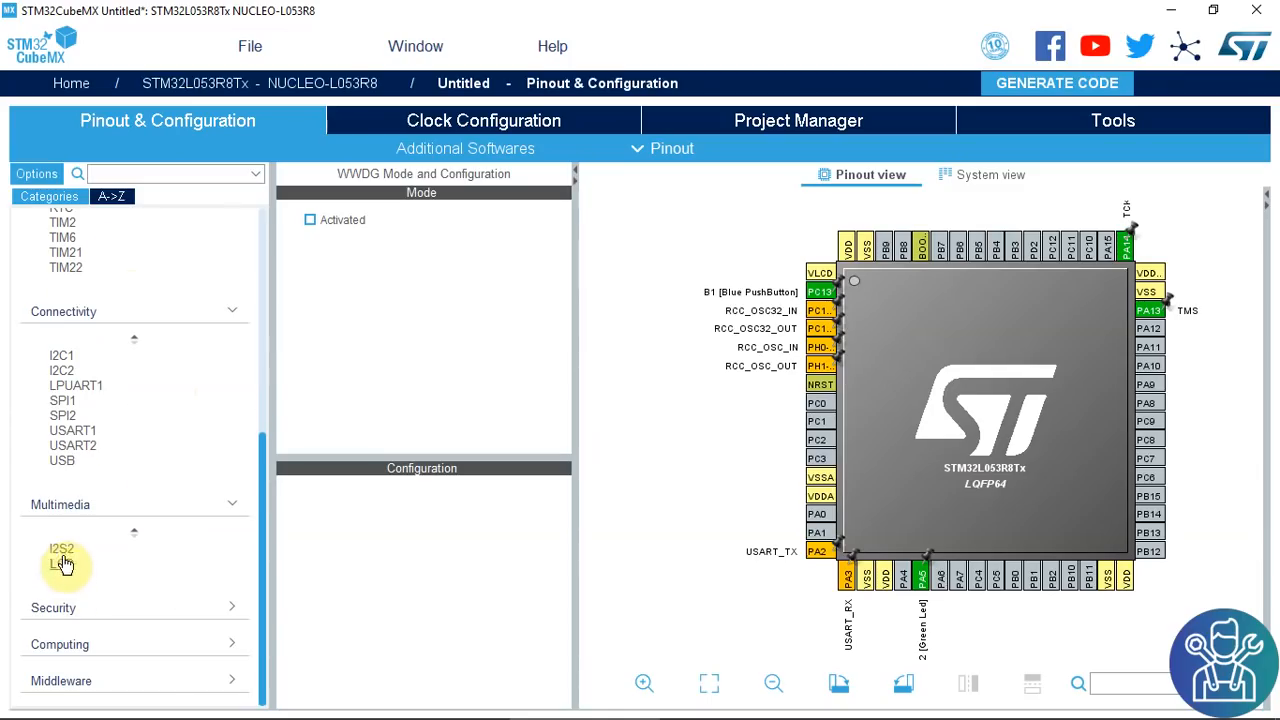
left_click(86, 608)
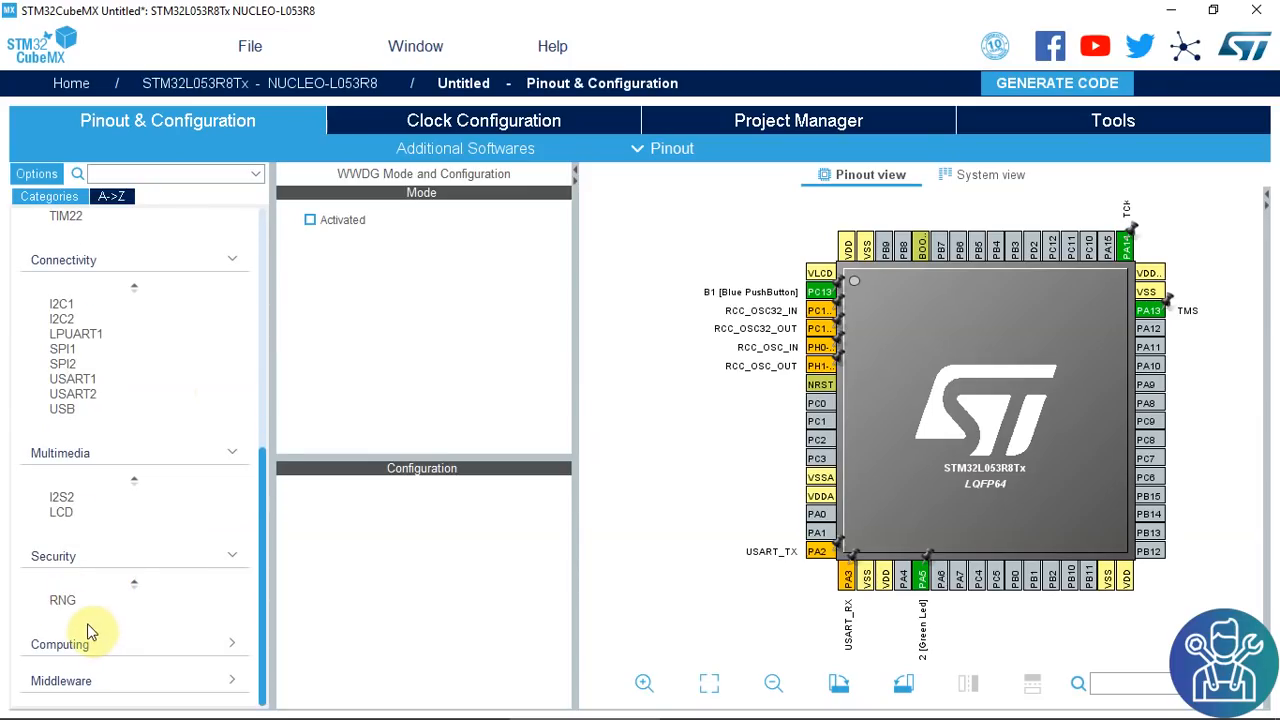
left_click(96, 648)
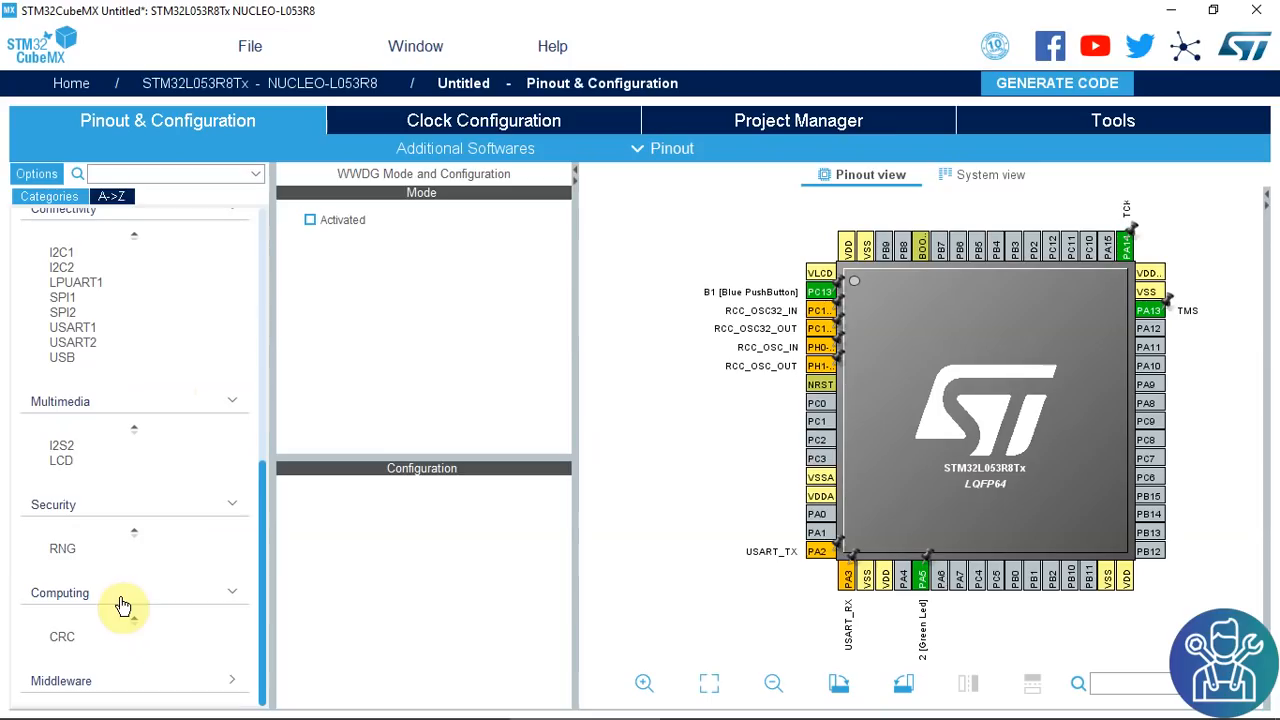
left_click(91, 682)
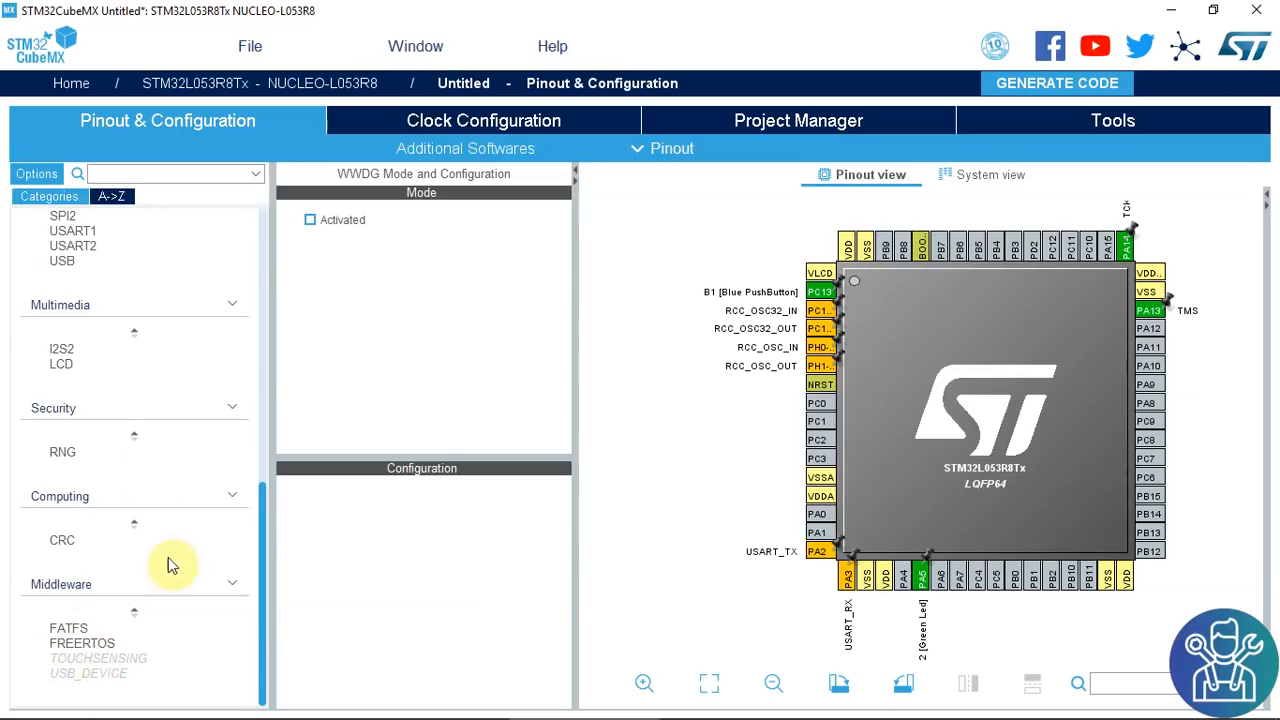
Check the USB_DEVICE middleware page, and enable the Device (FS) mode for USB in the Connectivity category
left_click(120, 678)
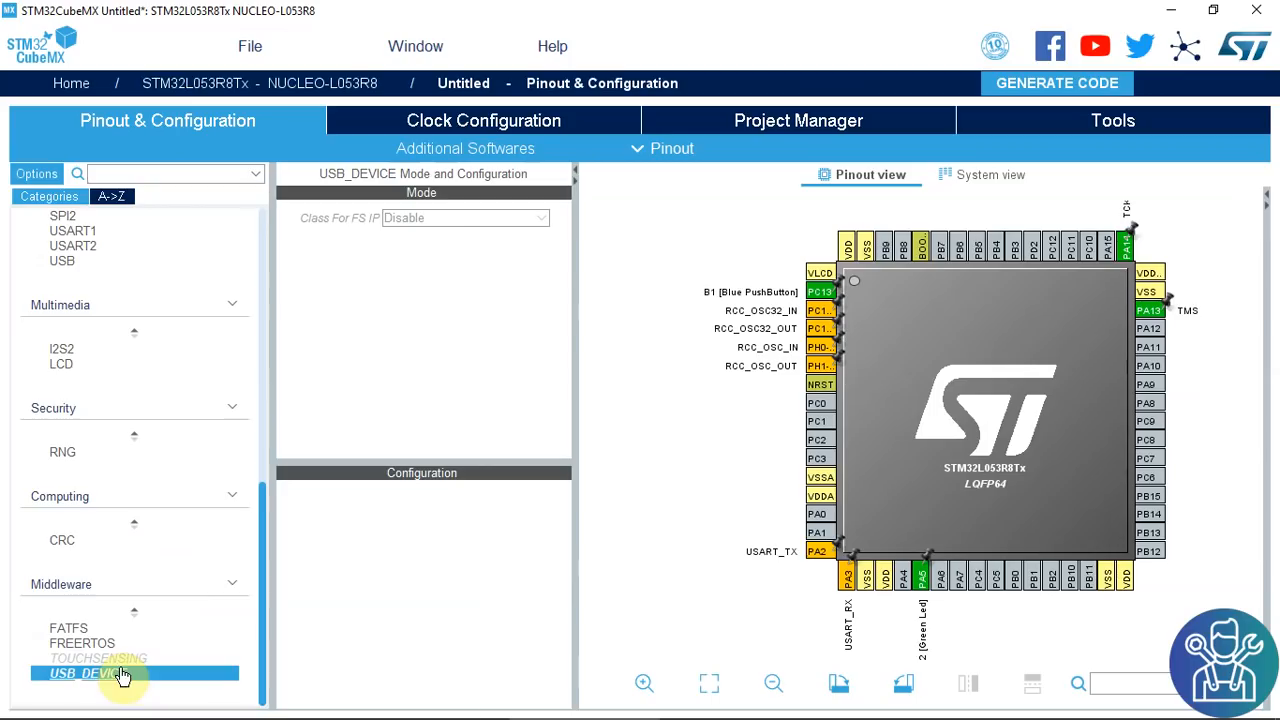
left_click(82, 262)
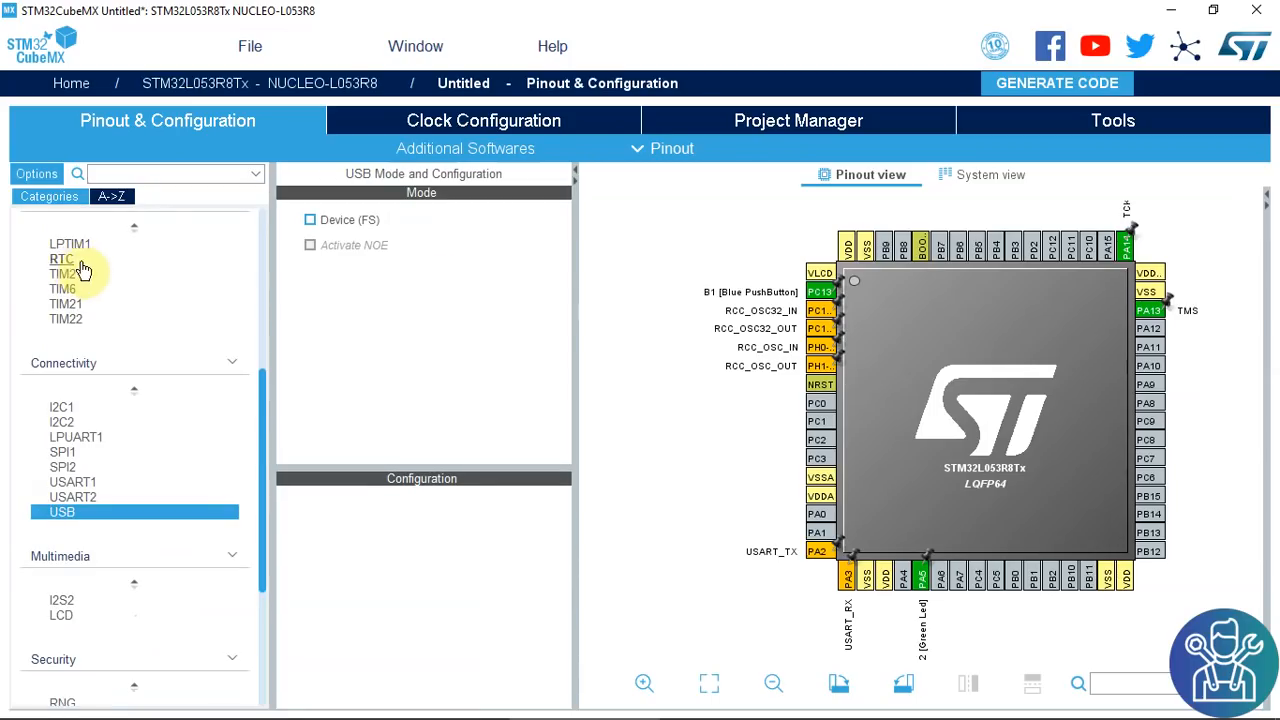
left_click(309, 220)
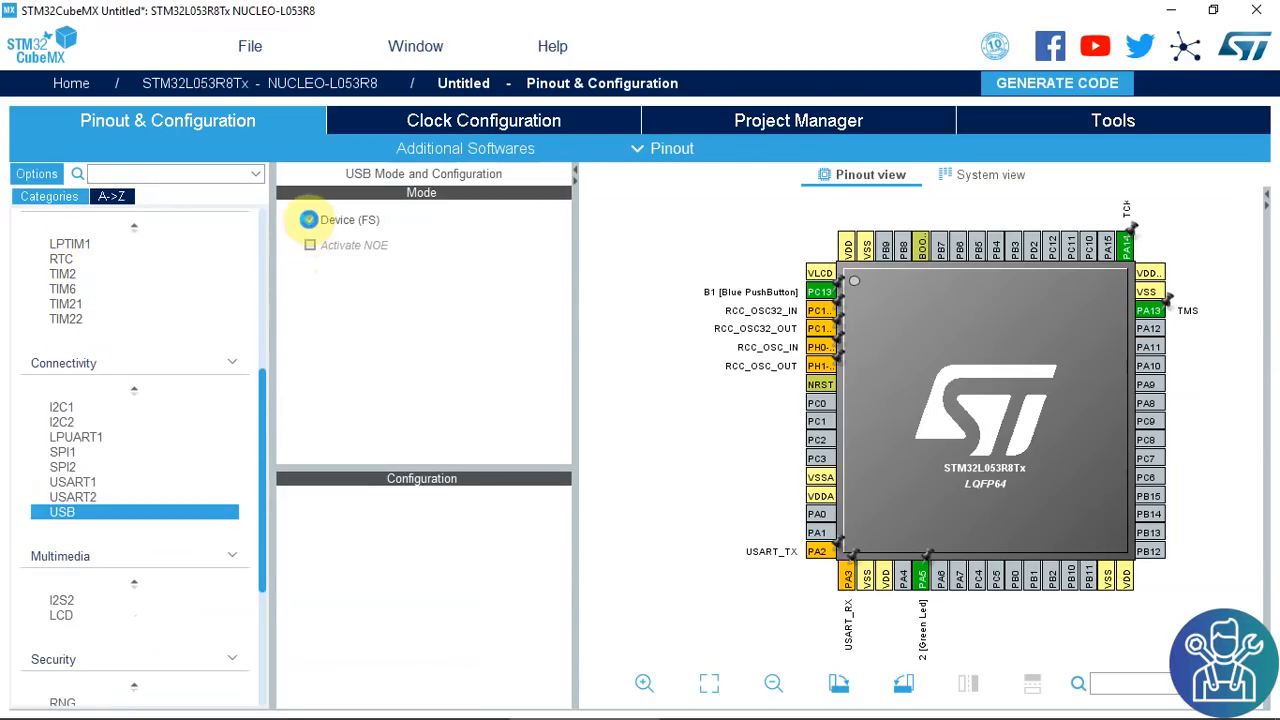
scroll(103, 630, "down", 5)
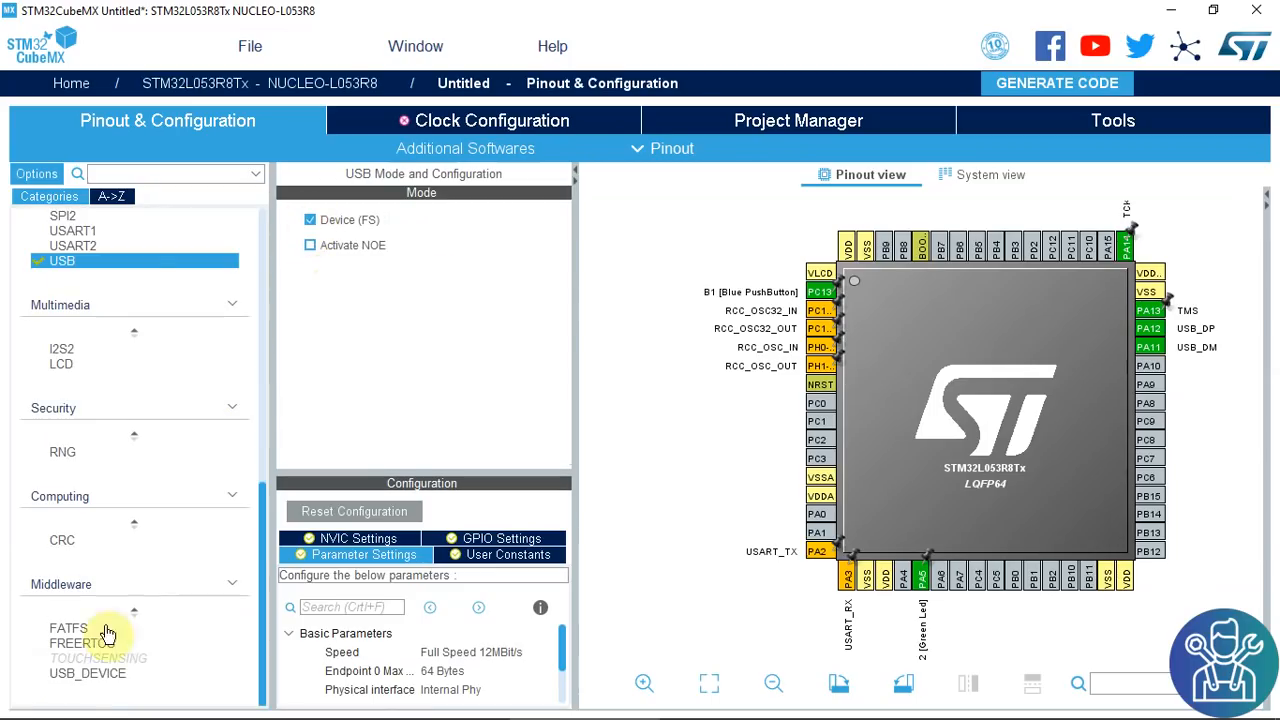
Look at the class choices for the FS IP in USB_DEVICE, and disable USB's Device (FS) mode
left_click(63, 680)
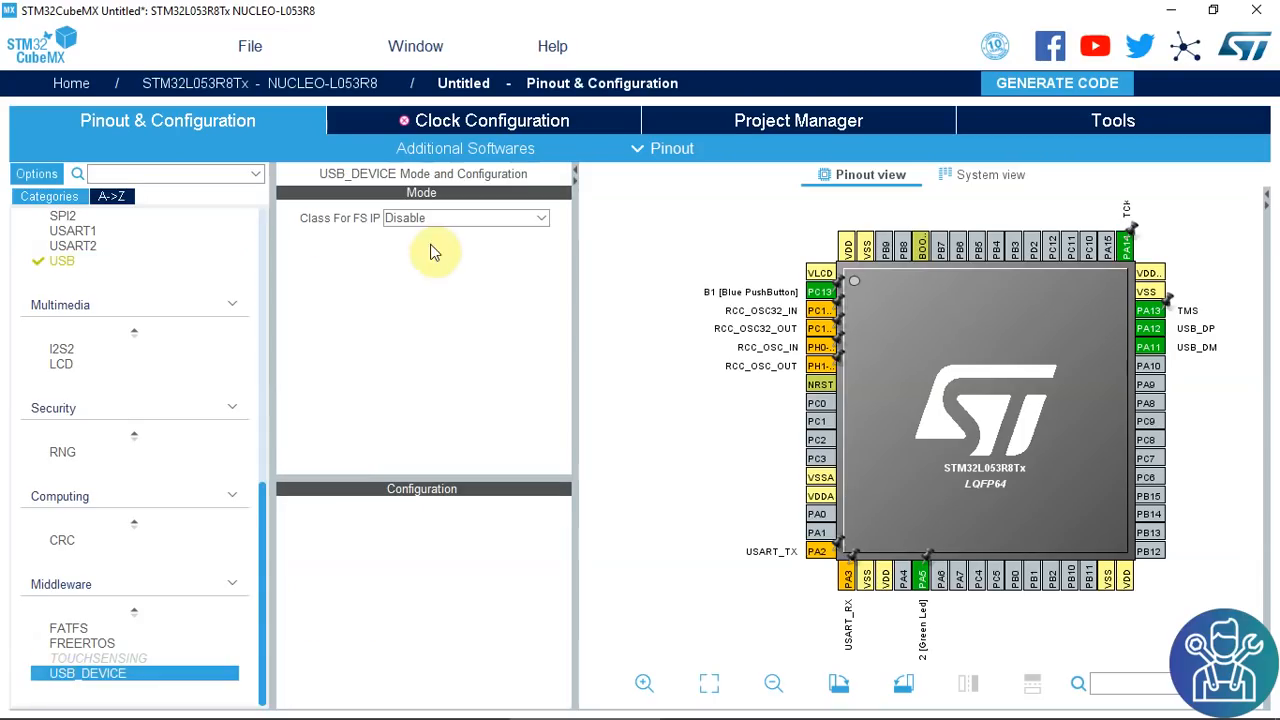
left_click(428, 220)
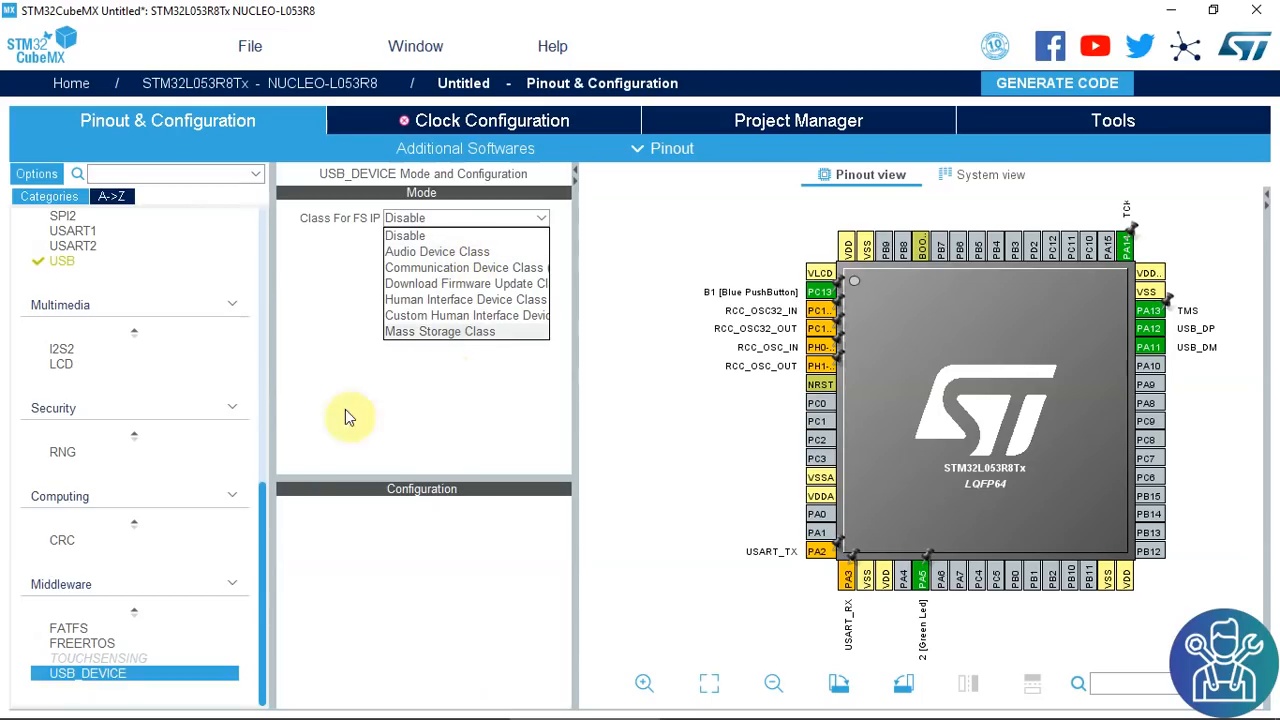
left_click(58, 259)
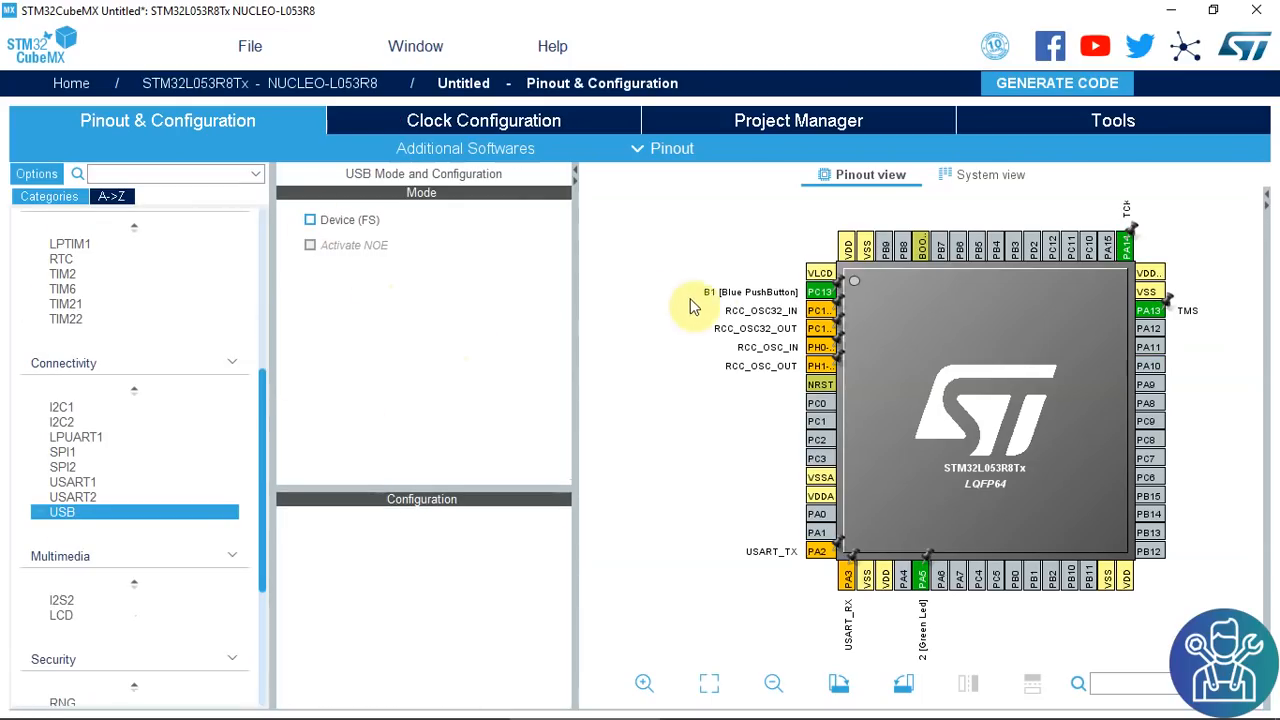
Inspect the labelled pins around the chip in the Pinout view and switch to the System view
left_click_drag(917, 468, 893, 428)
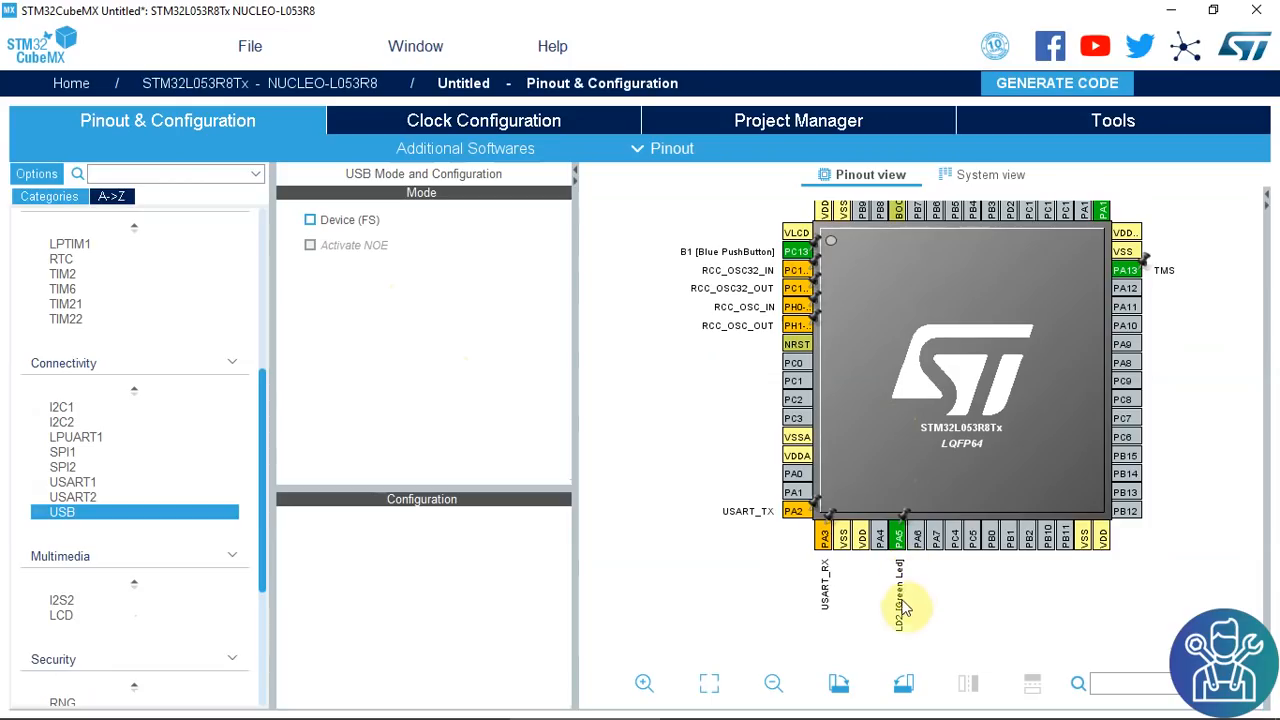
left_click_drag(1038, 298, 1018, 332)
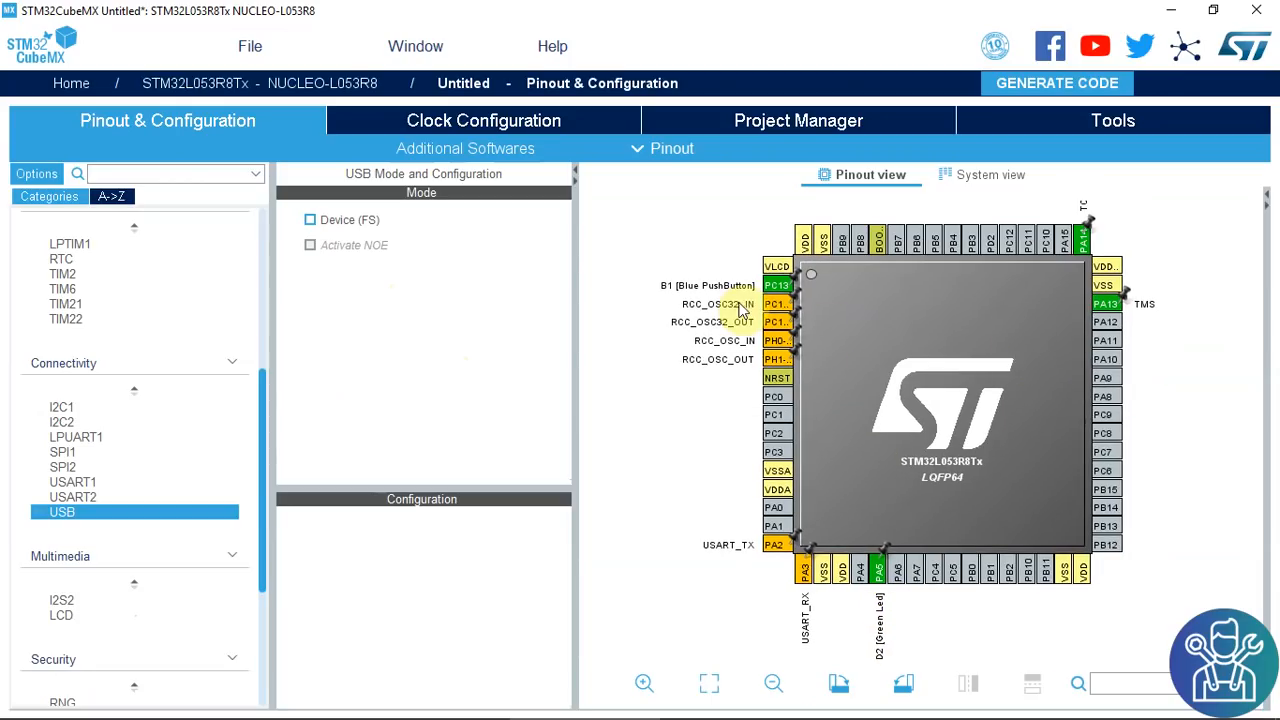
left_click(999, 176)
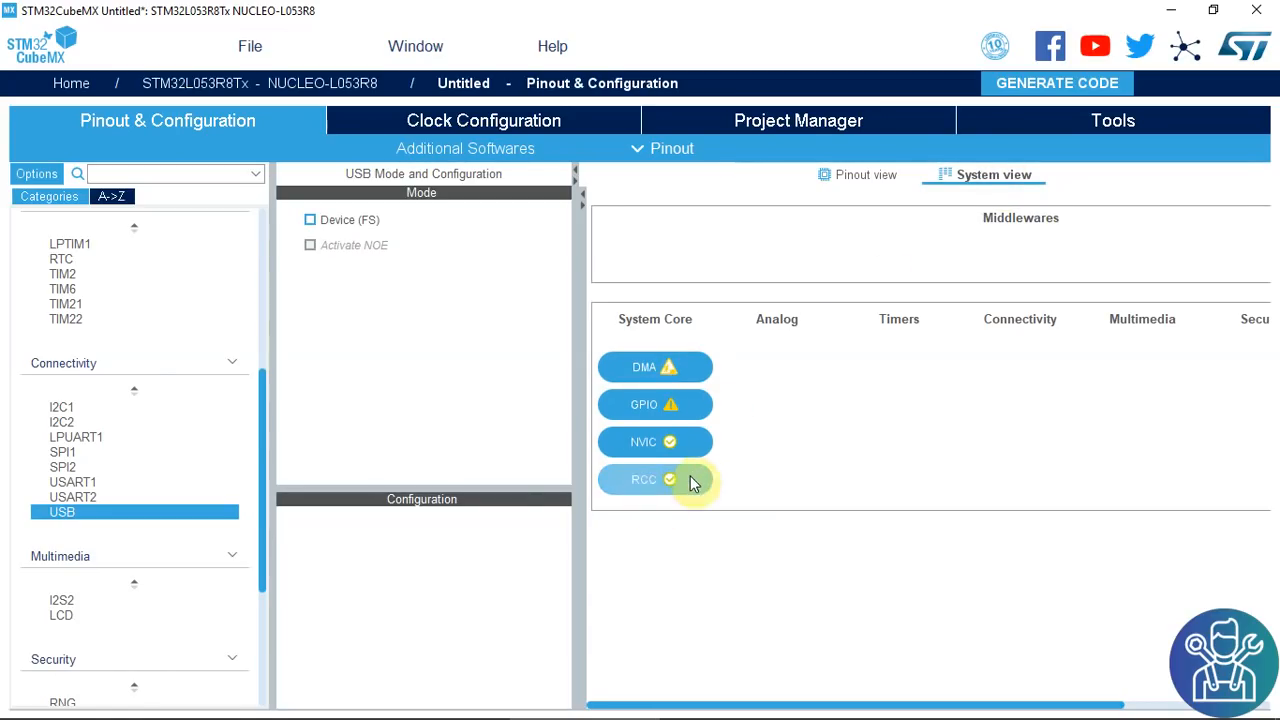
Try enabling the ADC's first channel while in the System view, and return to the Pinout view
left_click_drag(264, 403, 286, 209)
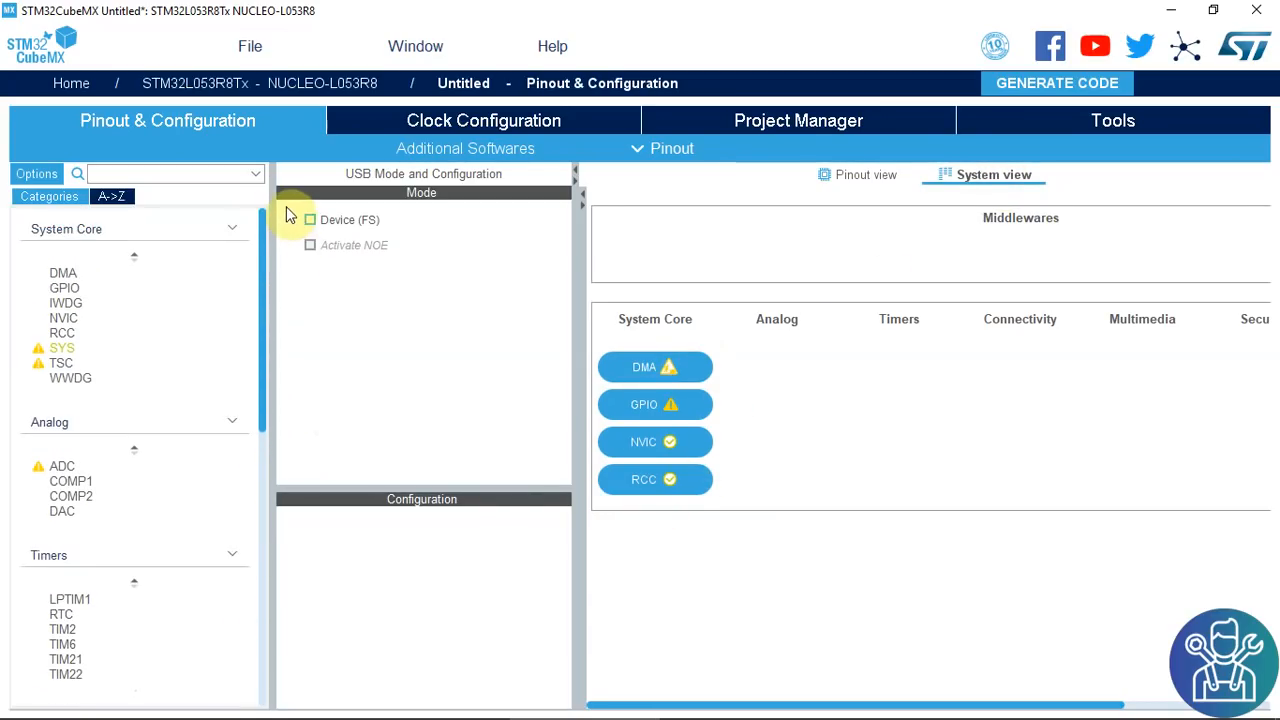
left_click(90, 465)
left_click(311, 219)
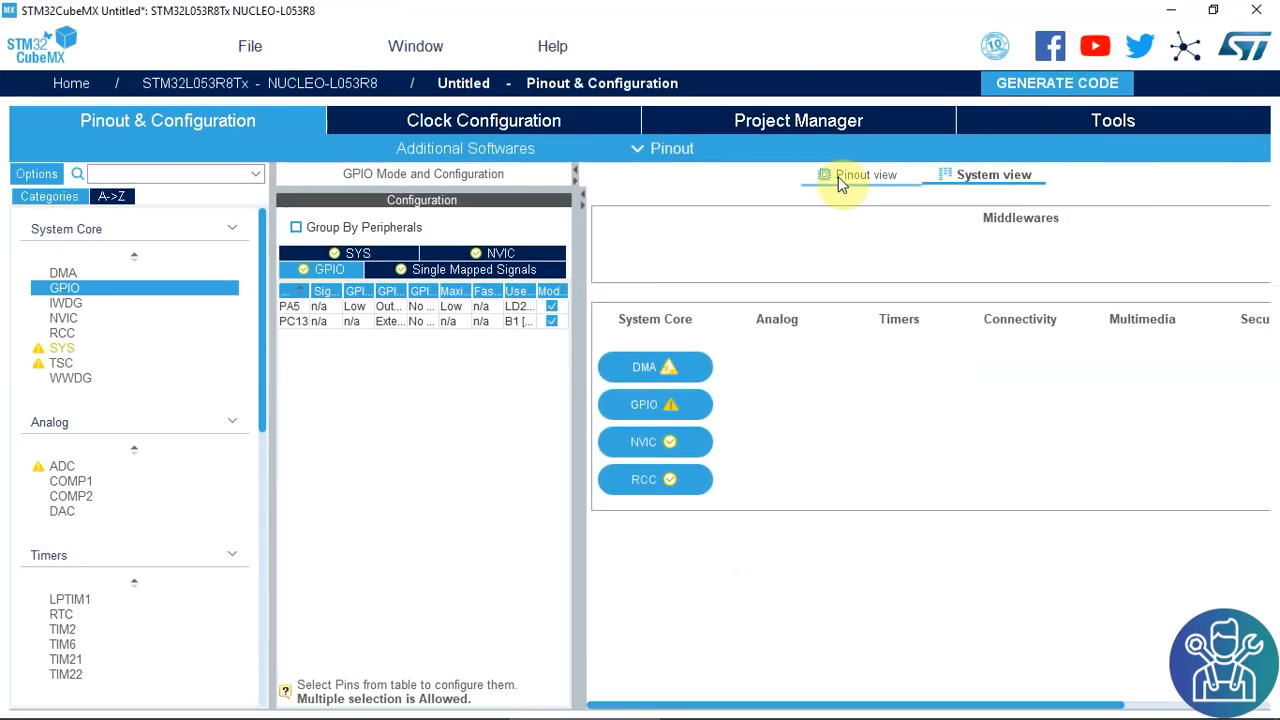
left_click(840, 184)
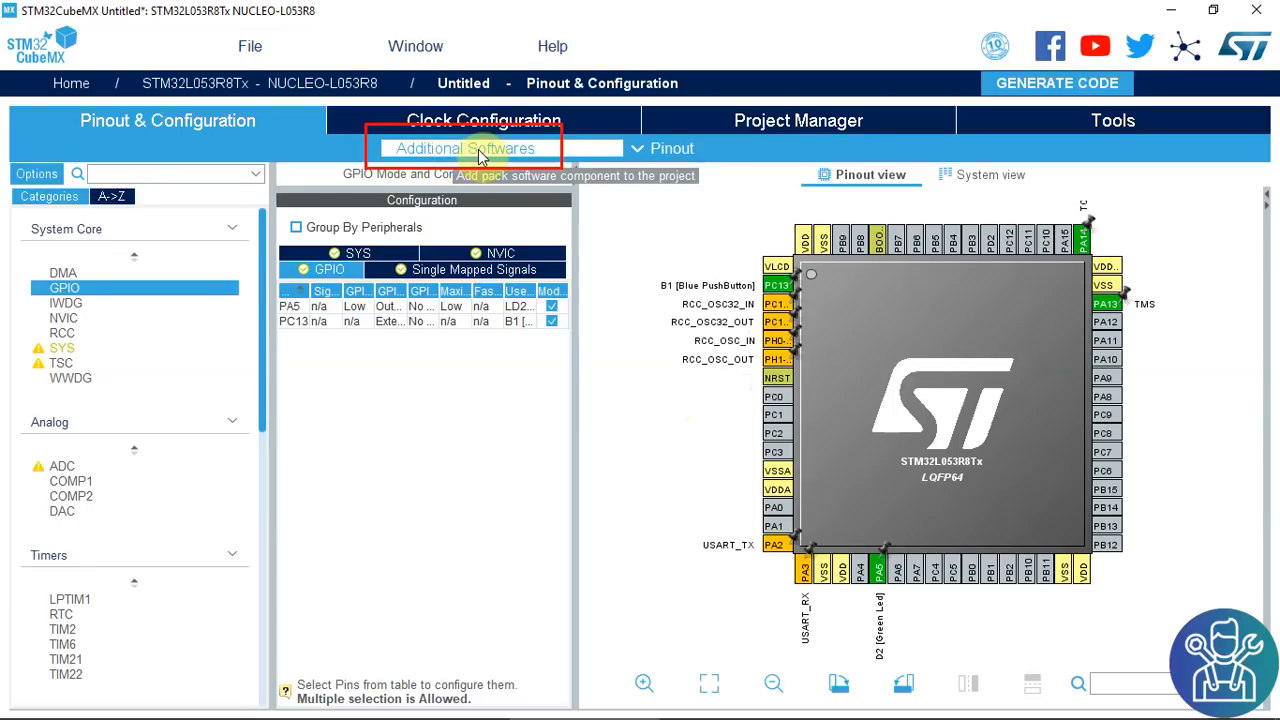
Visit the home page to see the software package management options, and return to the project's Additional Softwares command
left_click(421, 81)
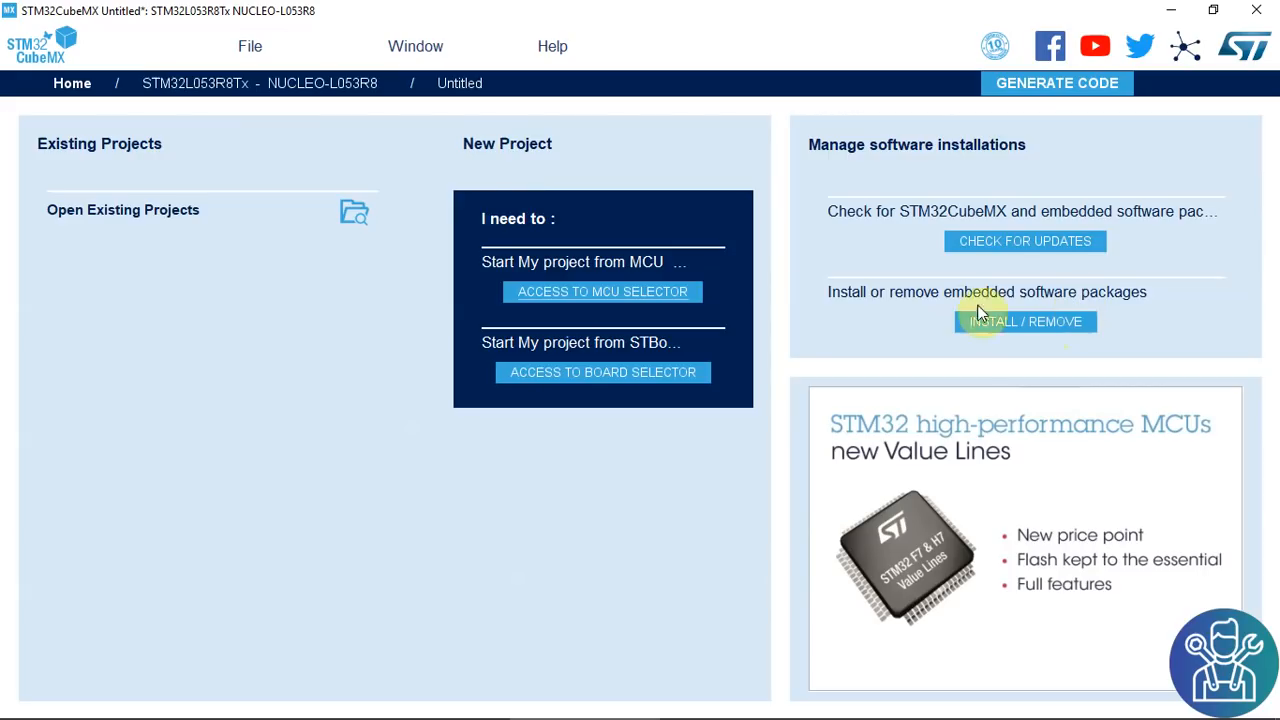
left_click(470, 84)
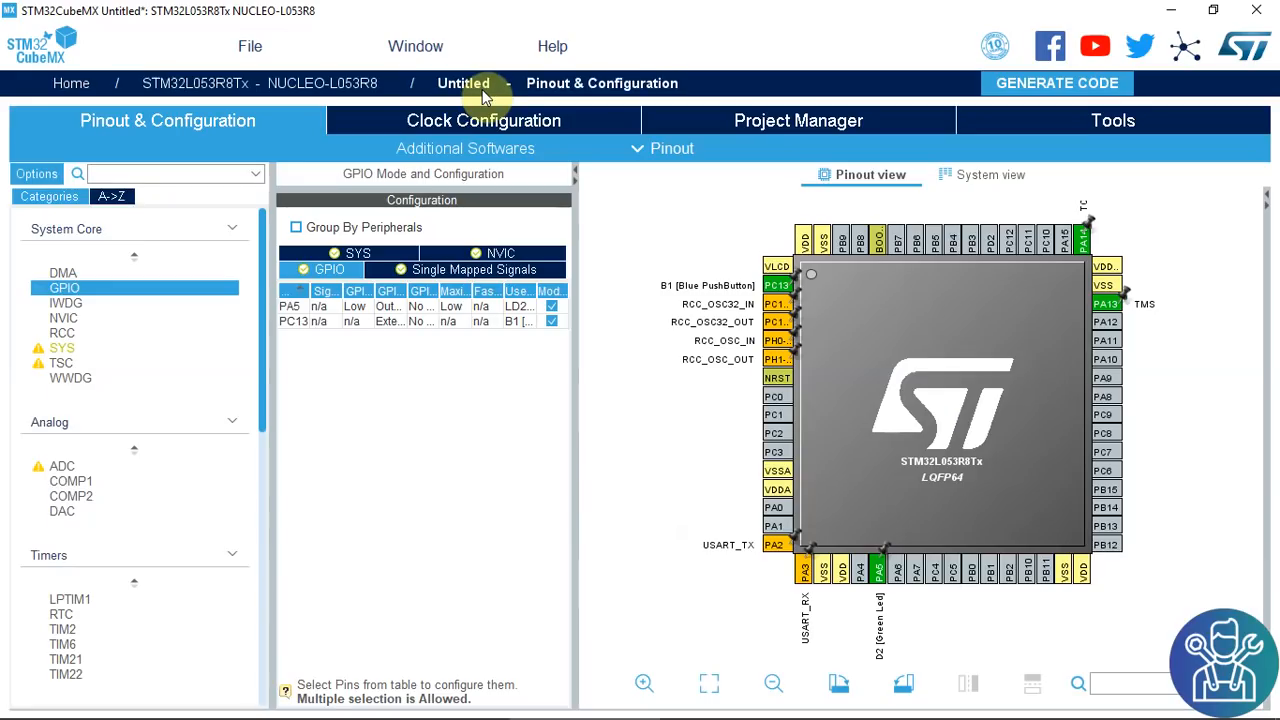
left_click(460, 148)
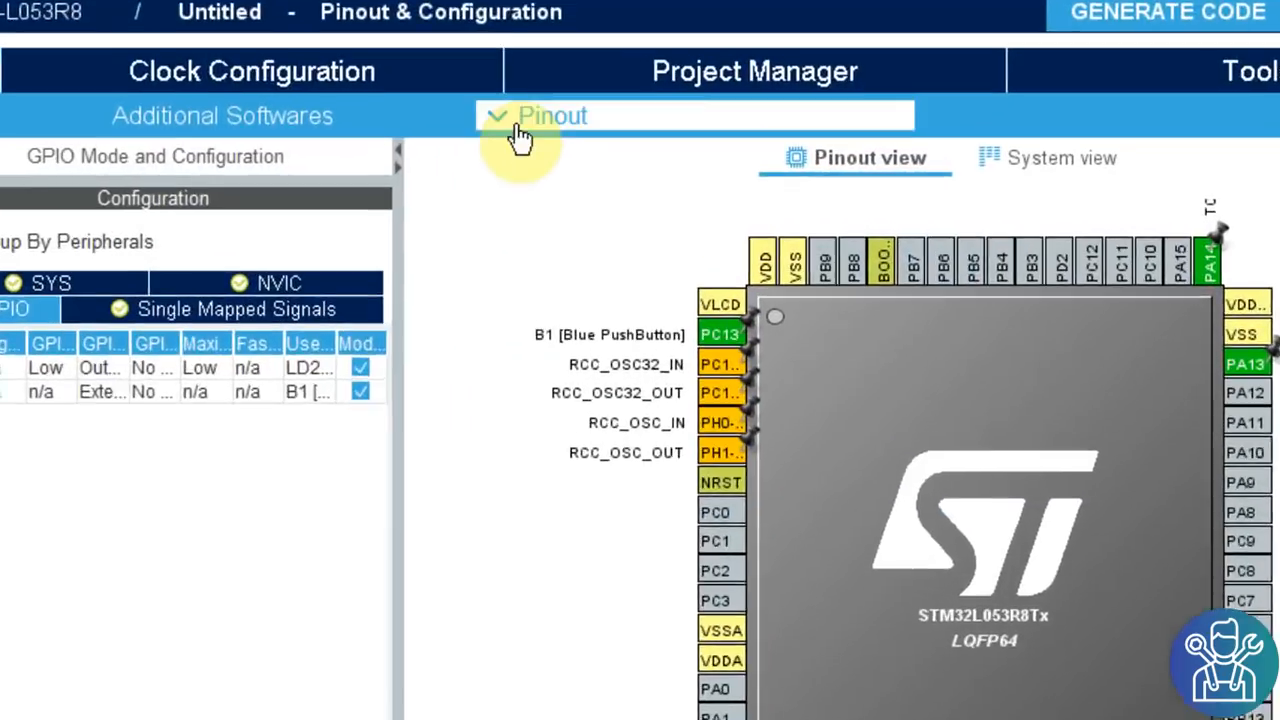
Look through the PC14, PC15, PH0 and PH1 user labels in Pins/Signals Options, and check the label command on pin PC13
left_click(515, 125)
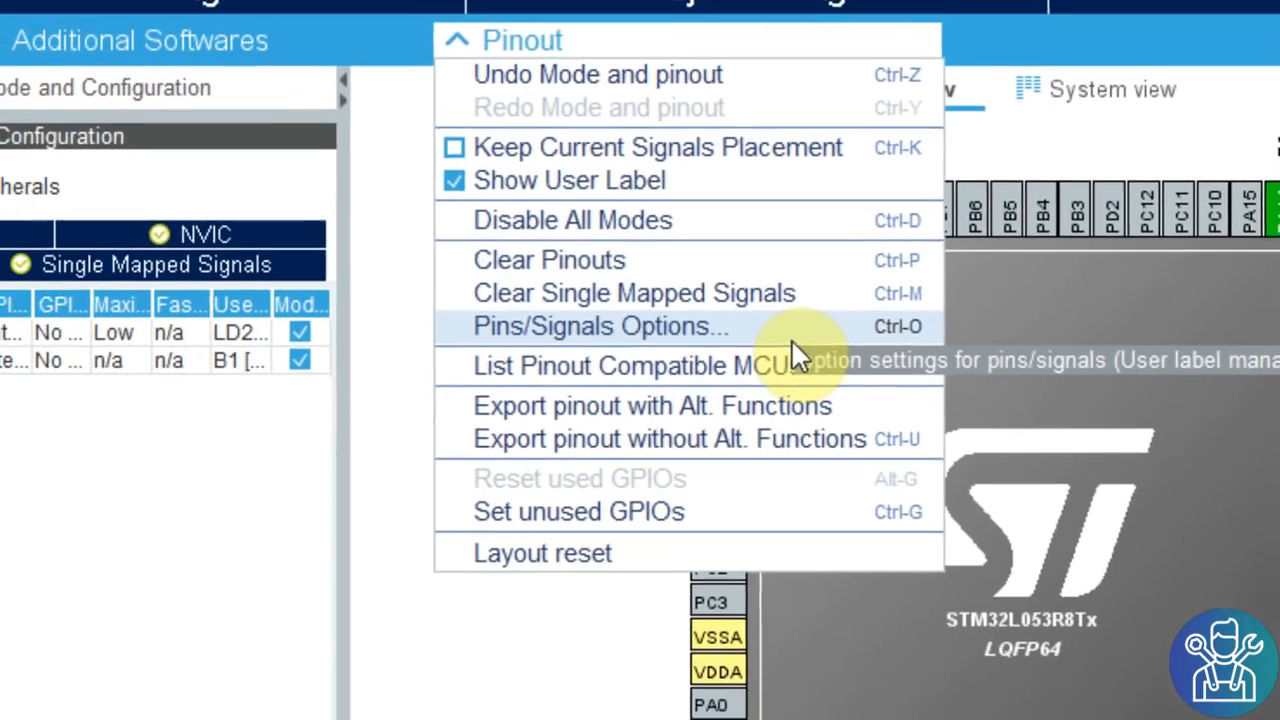
left_click(791, 335)
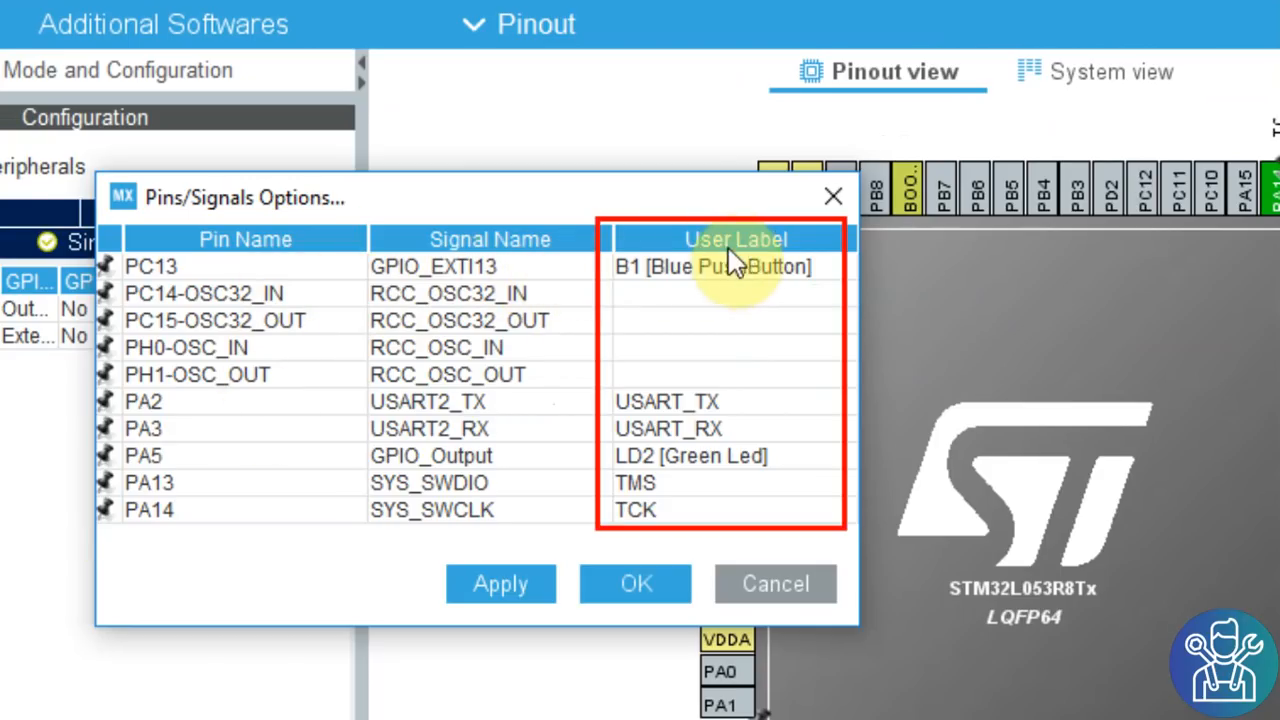
double_click(664, 293)
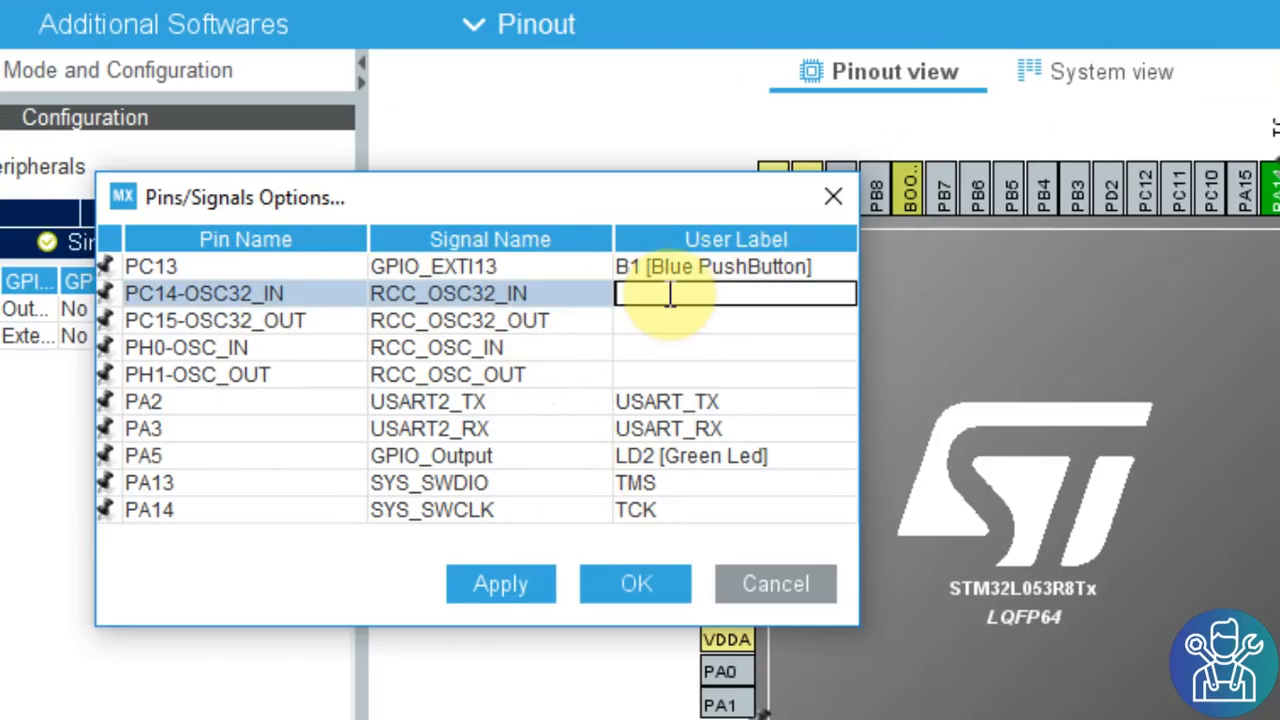
double_click(660, 322)
left_click(650, 350)
left_click(647, 373)
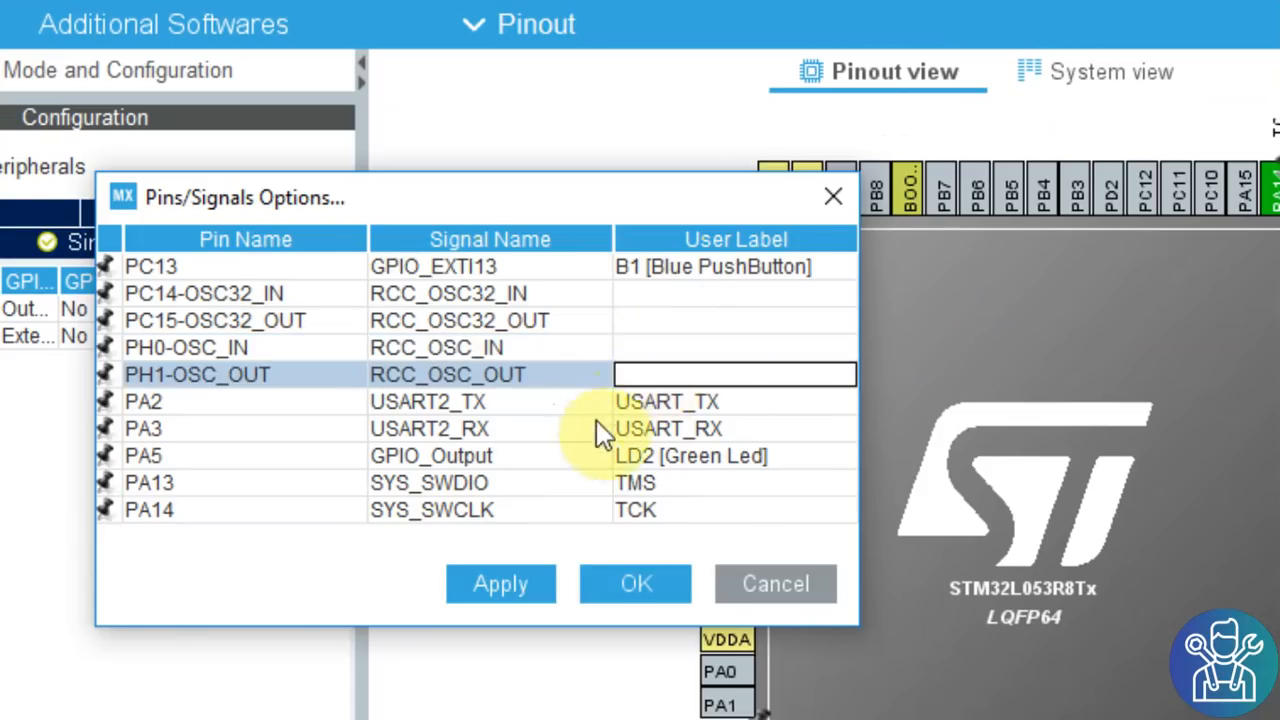
left_click(632, 584)
right_click(735, 272)
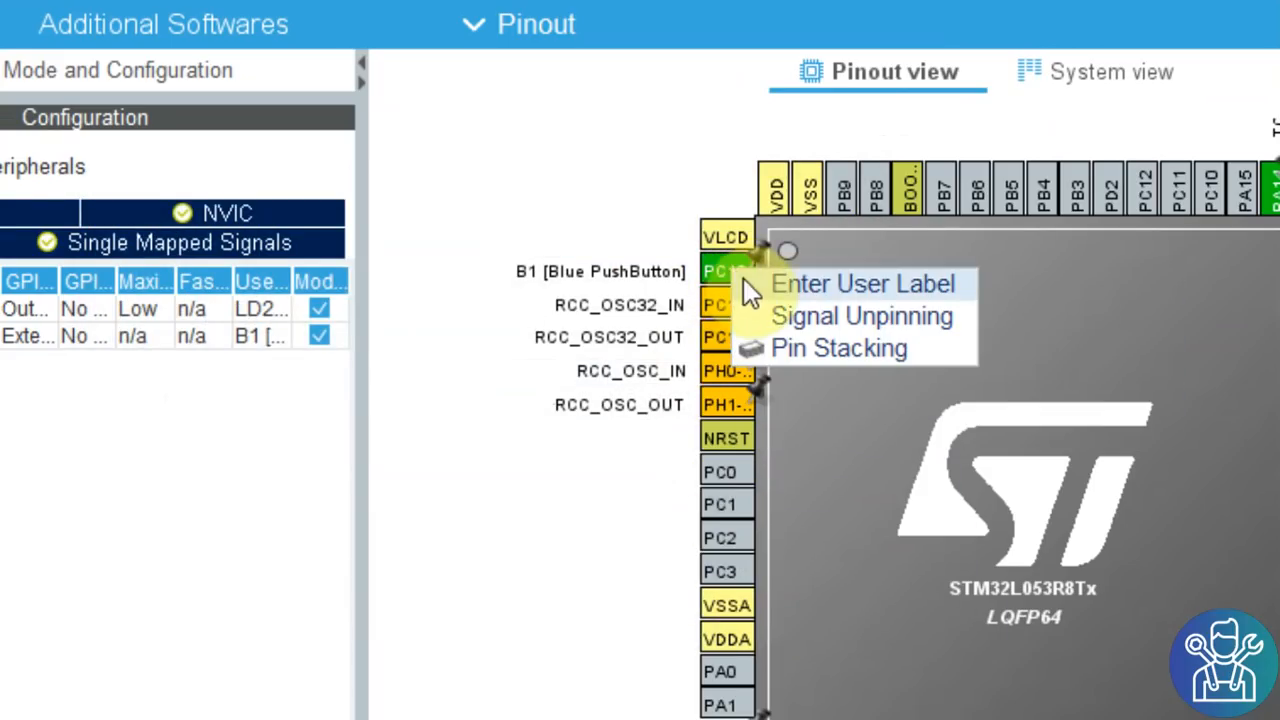
List the pinout-compatible MCUs, saving the project as STM32CubeMX before the search
left_click(538, 38)
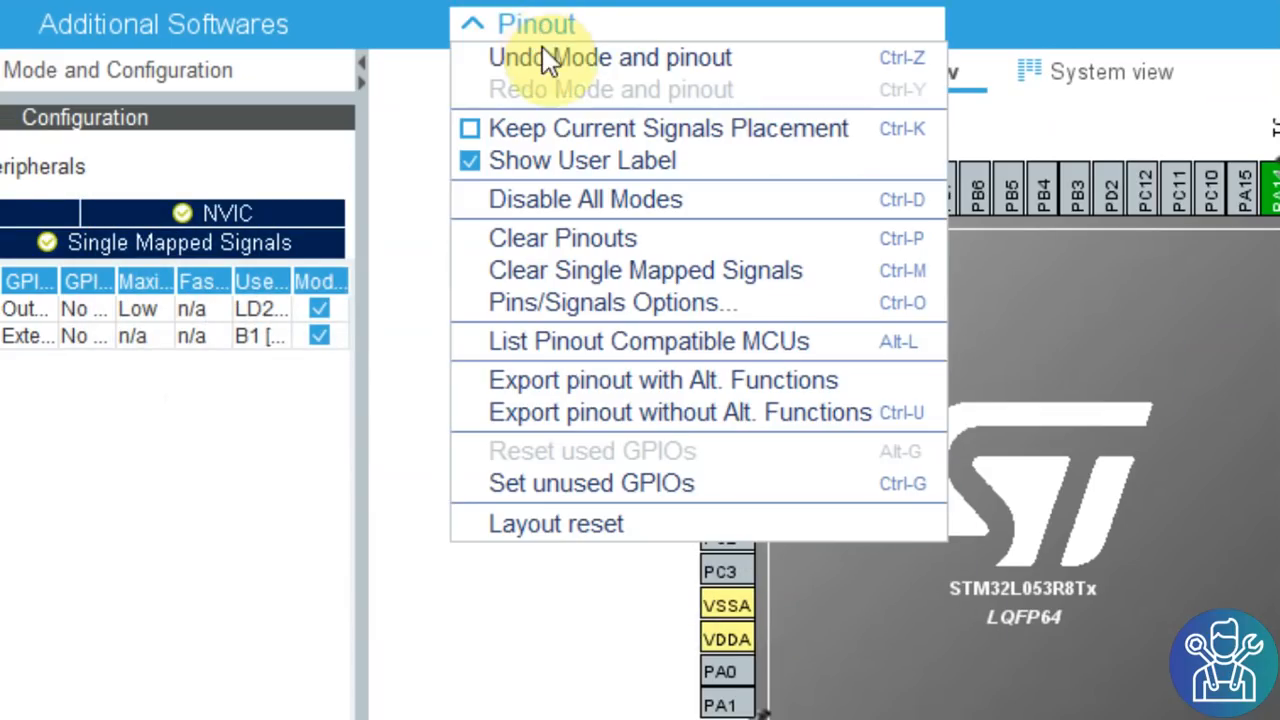
left_click(642, 342)
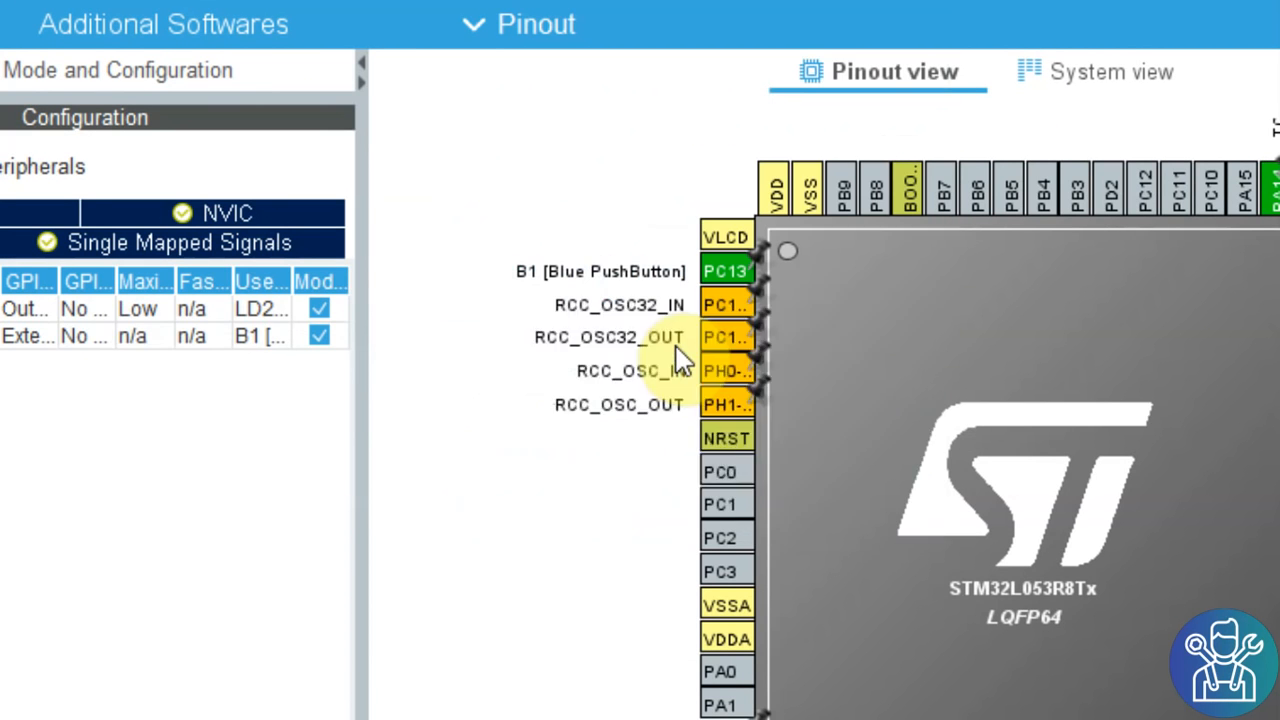
left_click(430, 457)
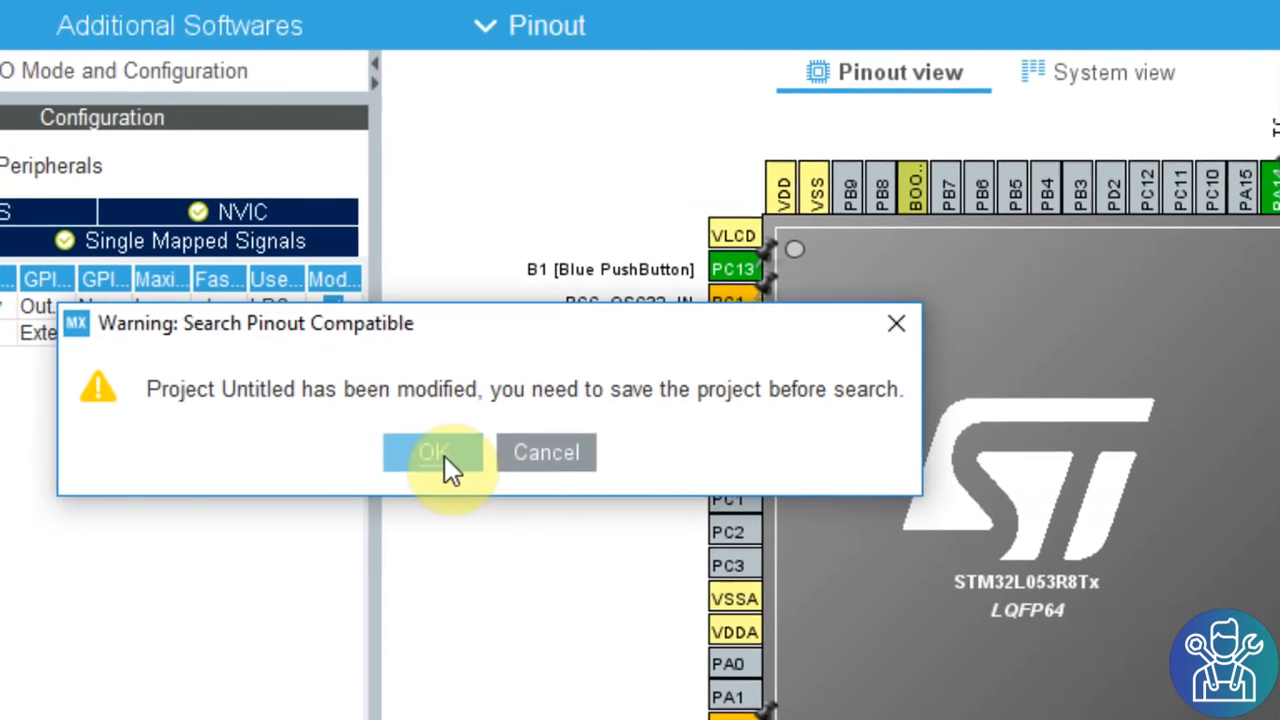
key("Return")
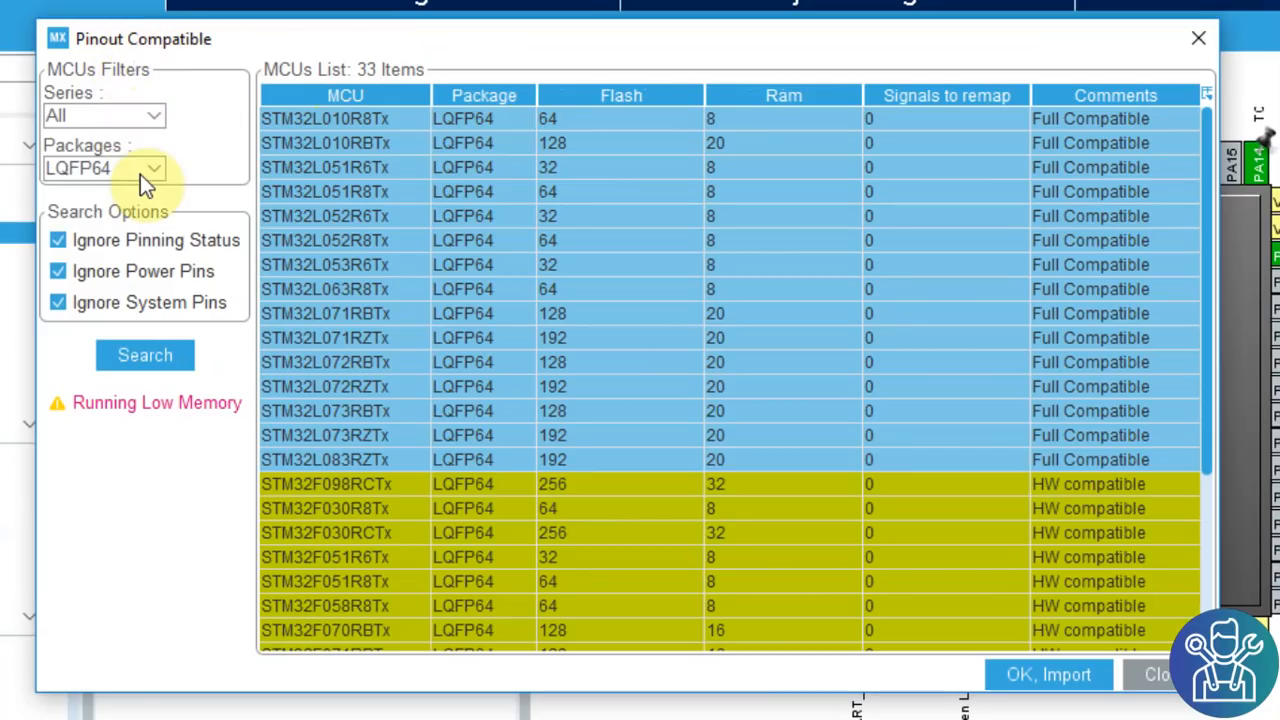
Review the compatible MCUs, repeat the search with Ignore Power Pins and Ignore System Pins disabled, and select STM32L051R6Tx
left_click_drag(625, 36, 470, 0)
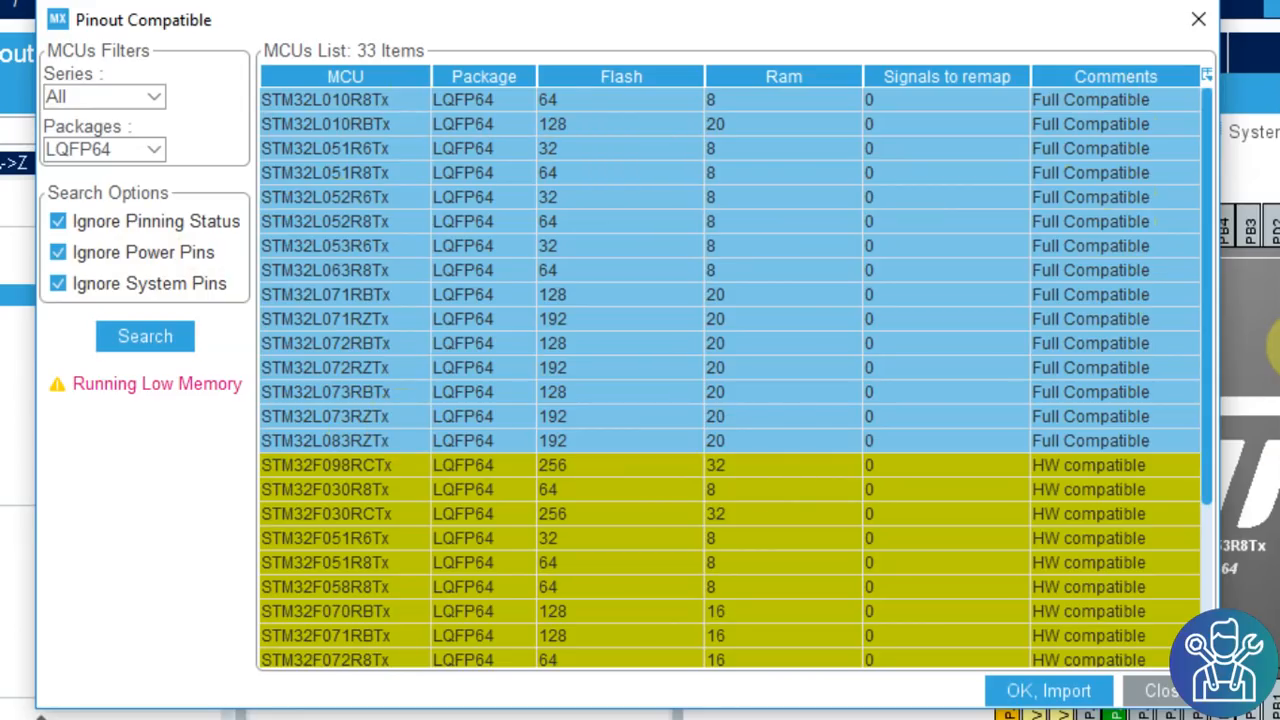
scroll(1203, 477, "down", 3)
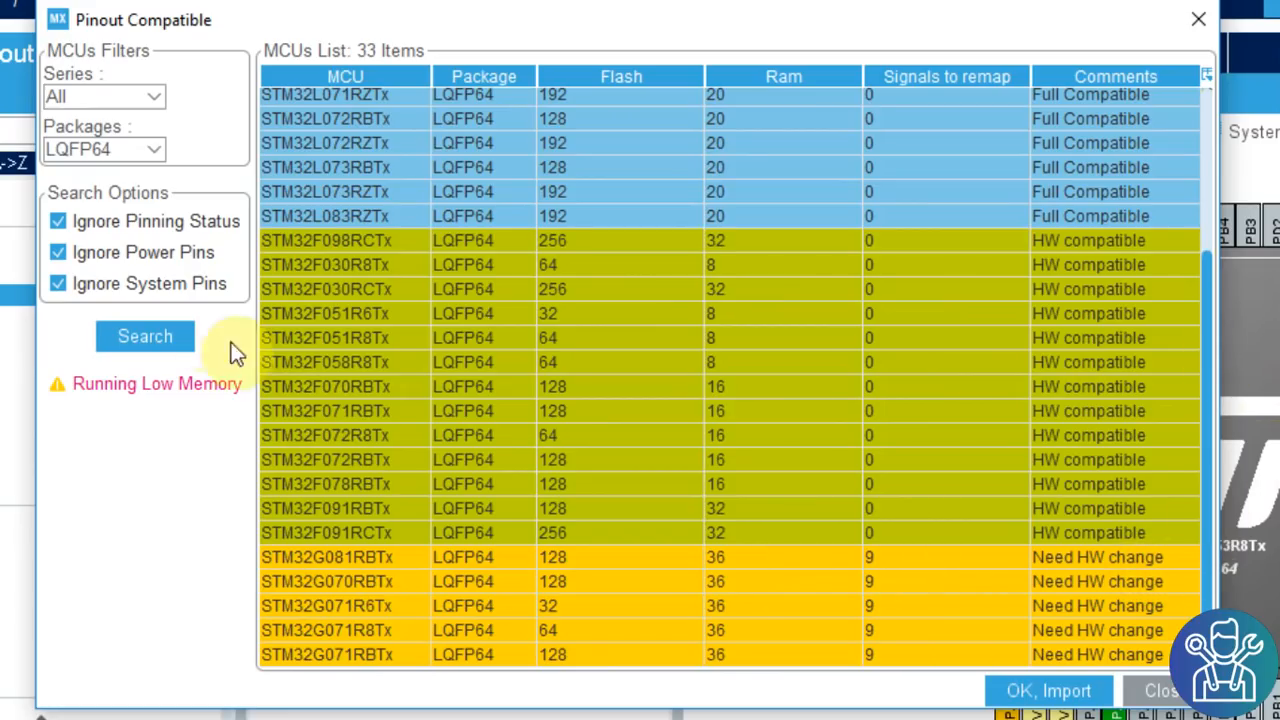
left_click(66, 258)
left_click(64, 283)
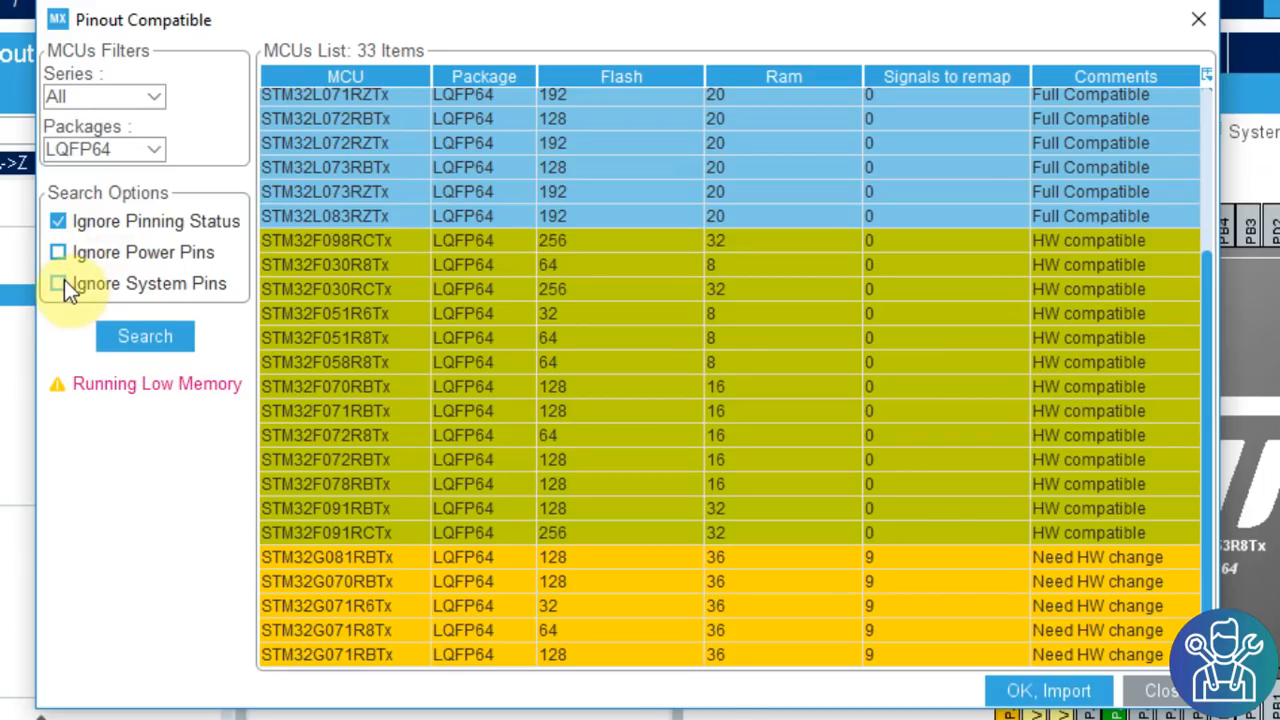
left_click(148, 337)
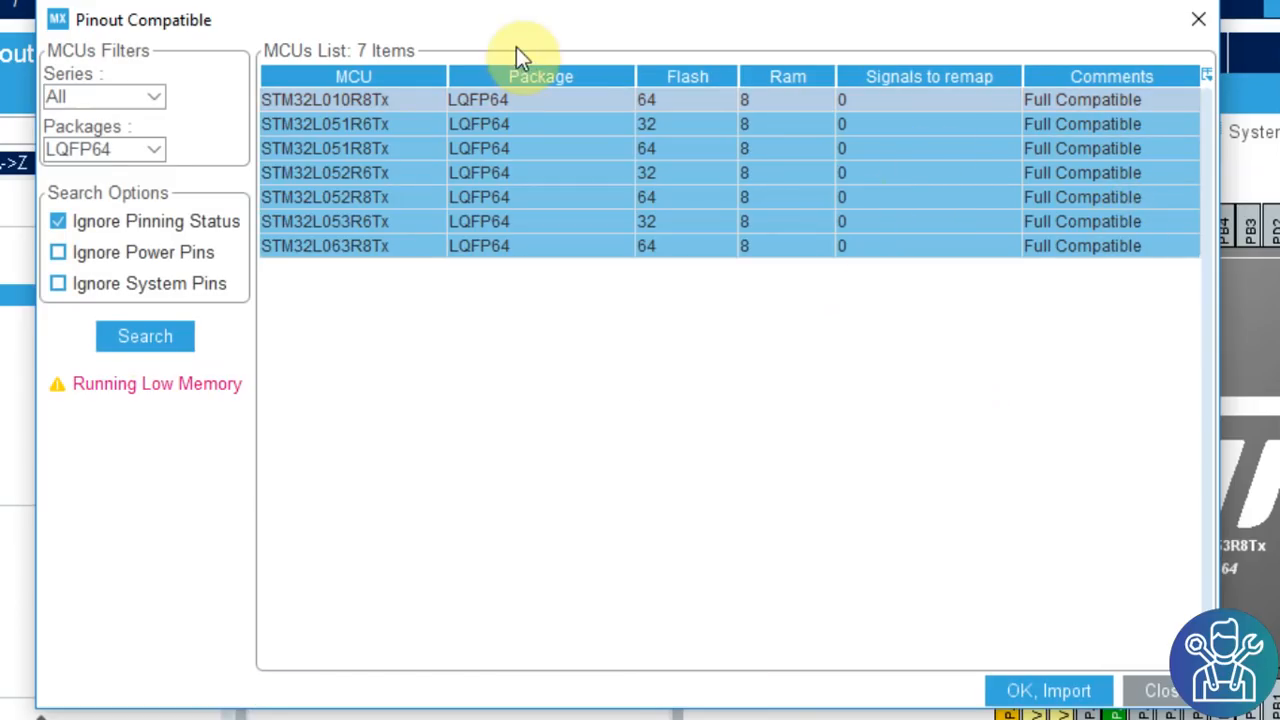
left_click(339, 125)
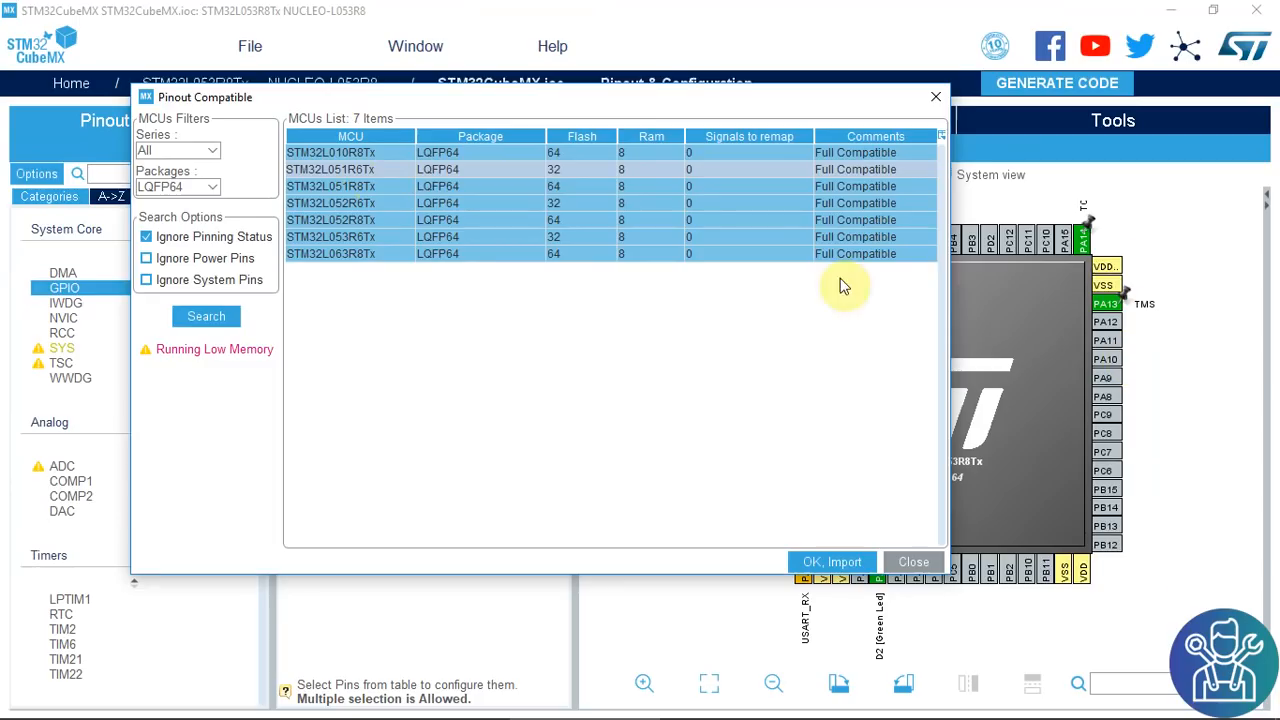
Import the list of pinout-compatible MCUs, look through it, and hide the Outputs pane
left_click(831, 562)
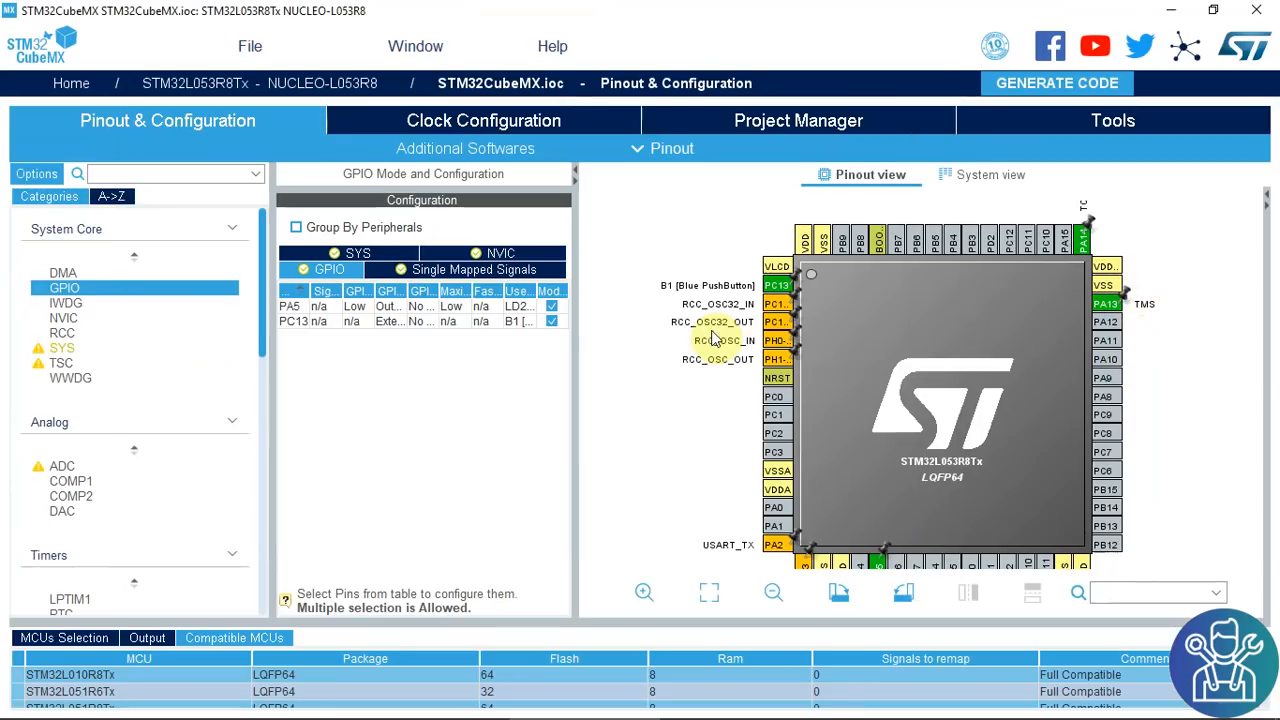
scroll(316, 680, "down", 2)
scroll(316, 680, "up", 2)
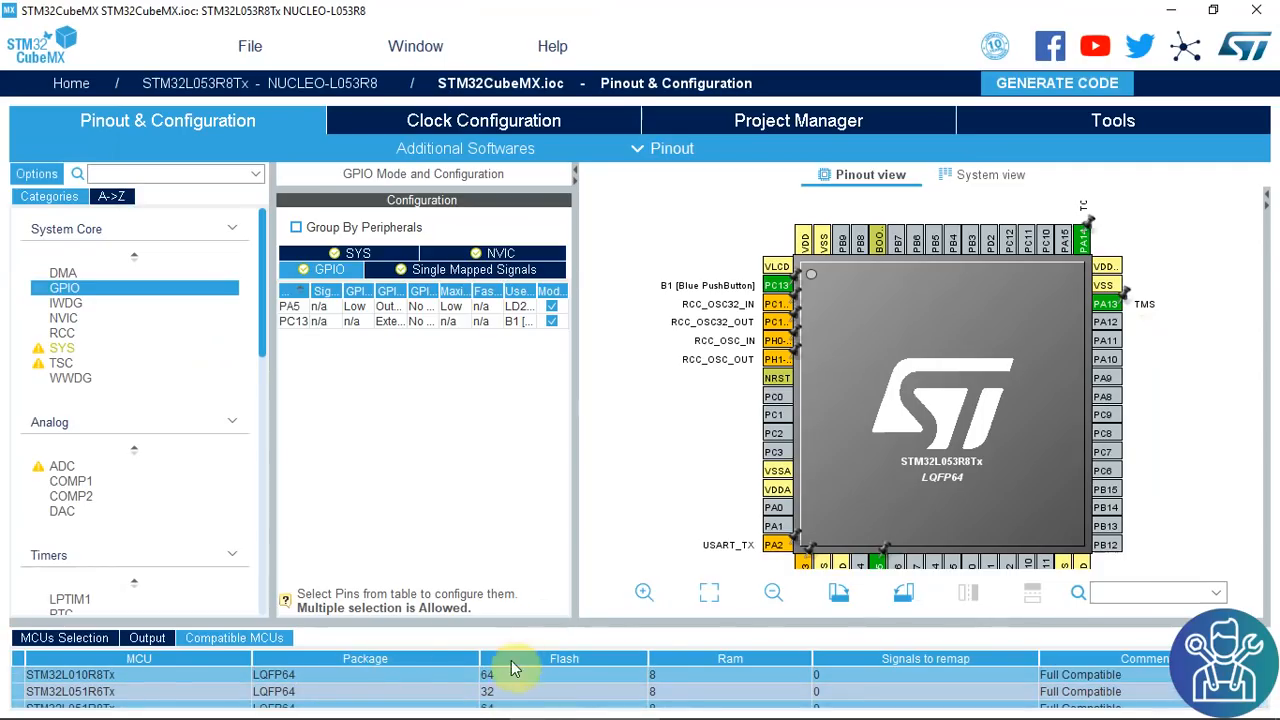
left_click(430, 52)
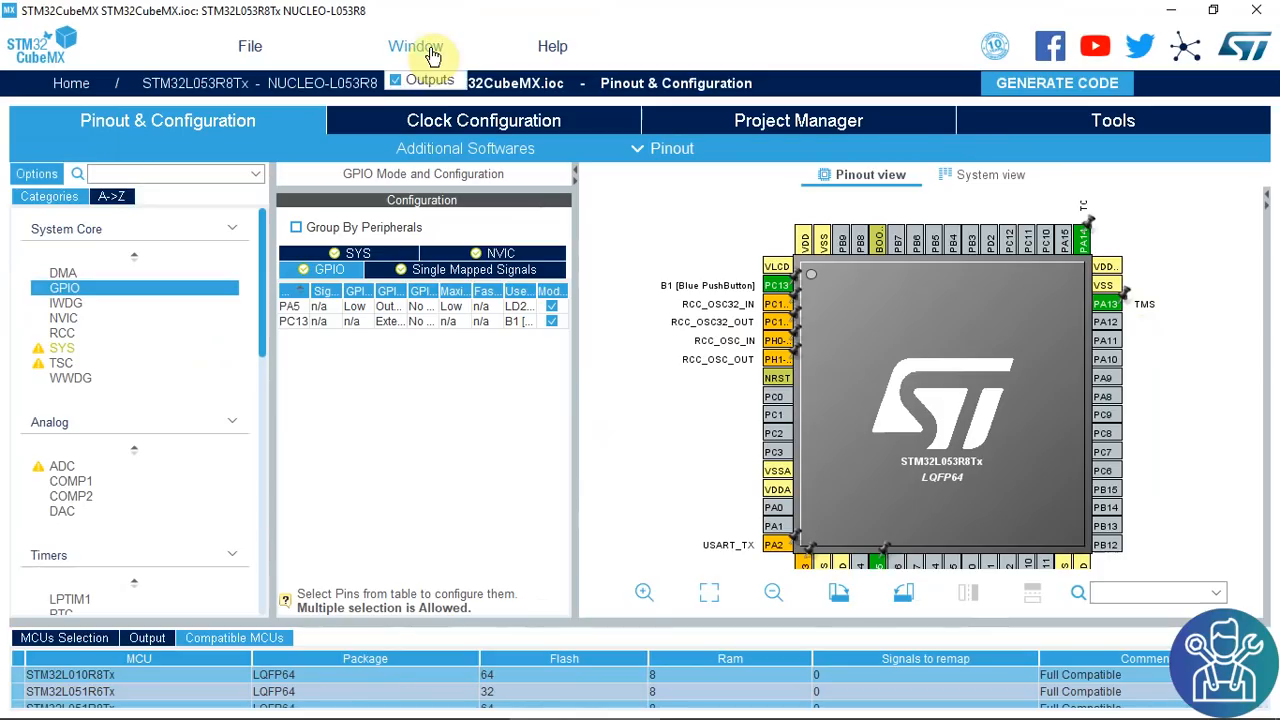
left_click(430, 80)
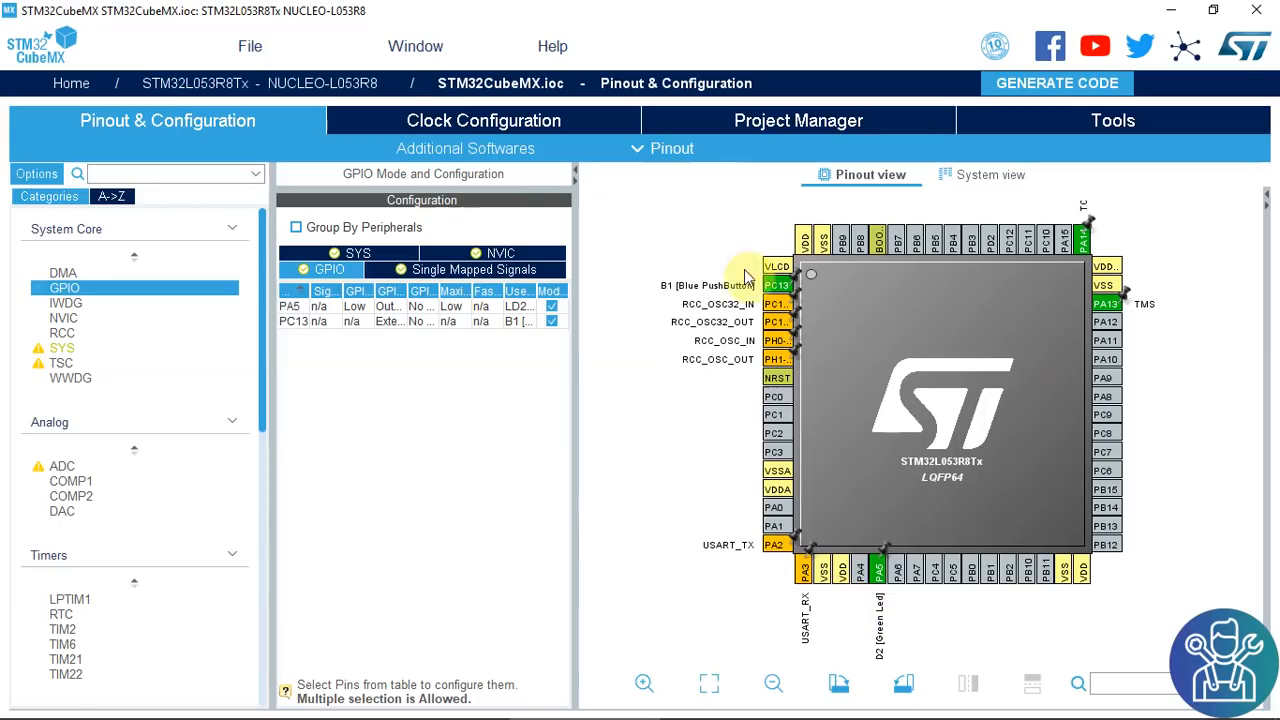
Look through the whole clock tree in Clock Configuration, from the input sources to the peripheral clock muxes
left_click(437, 130)
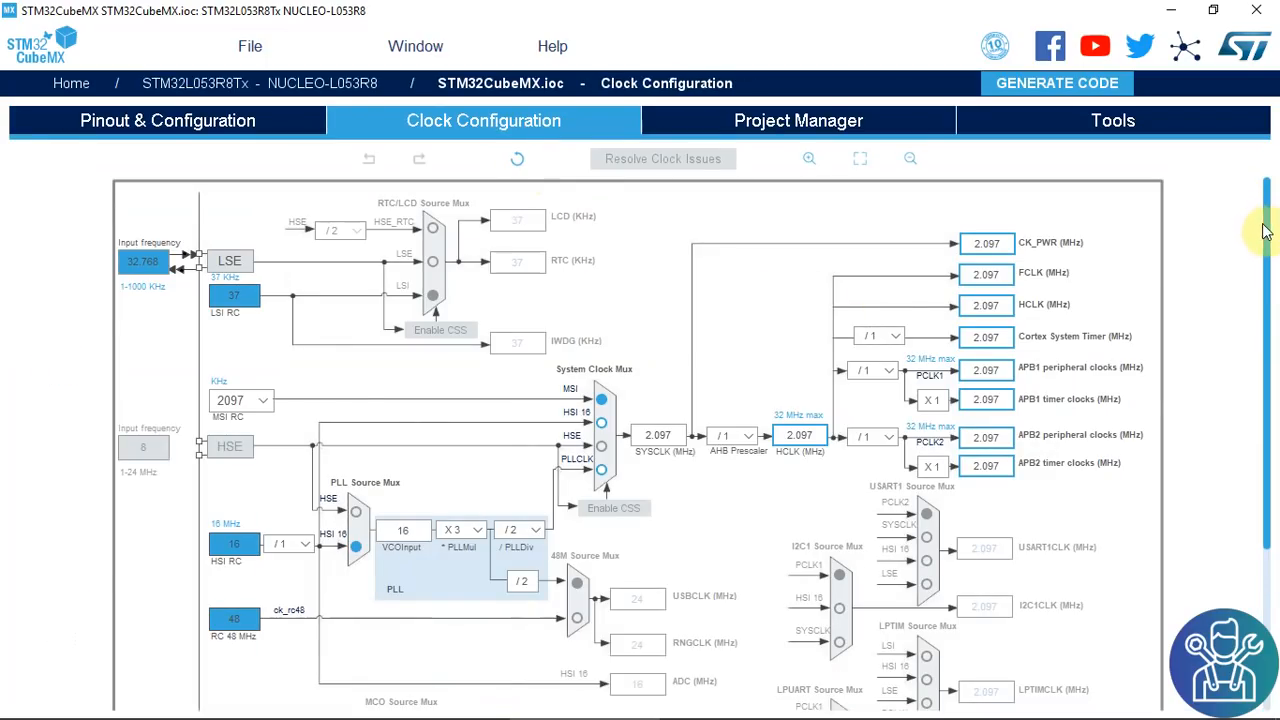
left_click_drag(1266, 240, 1265, 447)
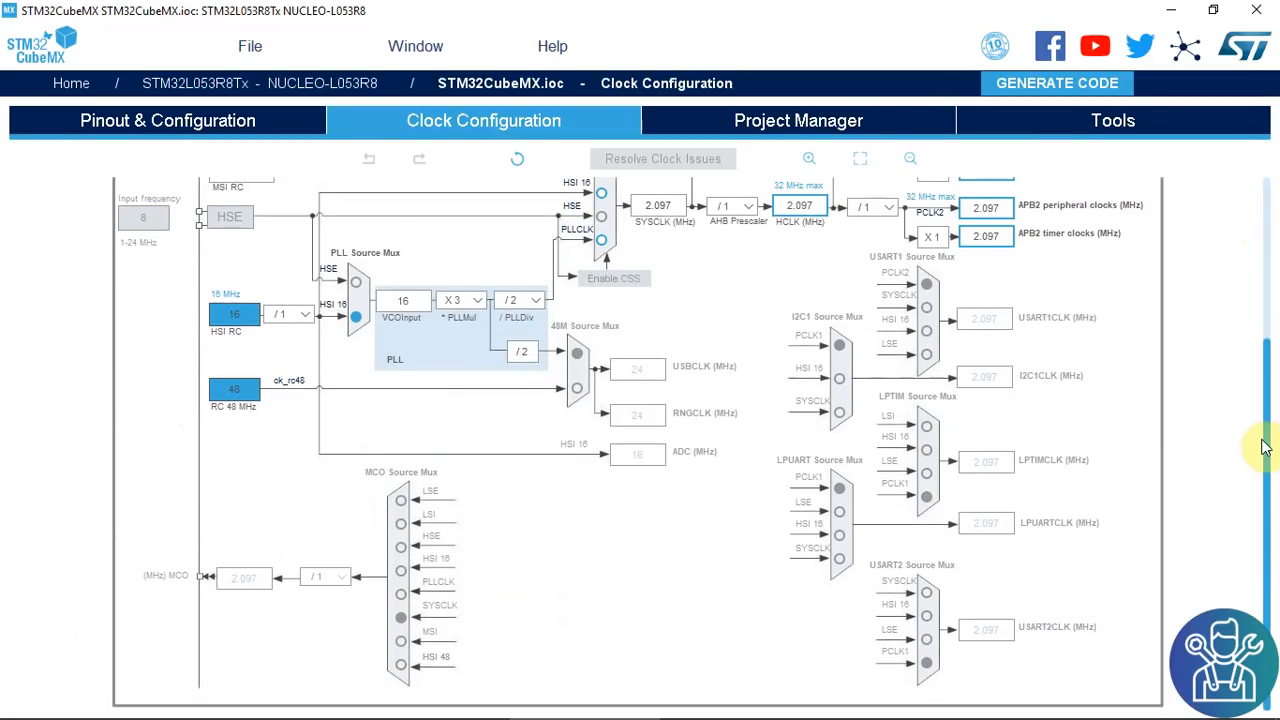
scroll(1257, 334, "up", 5)
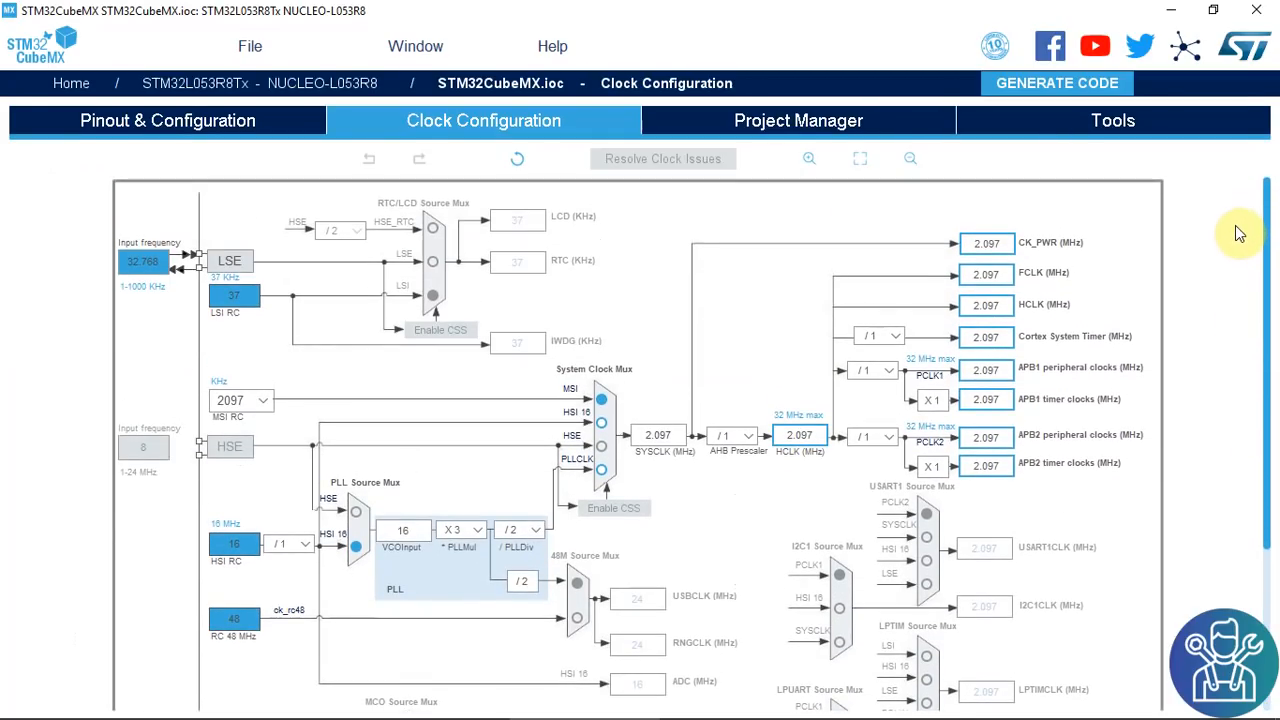
Review the Project Manager's project settings and the available Toolchain / IDE options without changing the selection
left_click(727, 124)
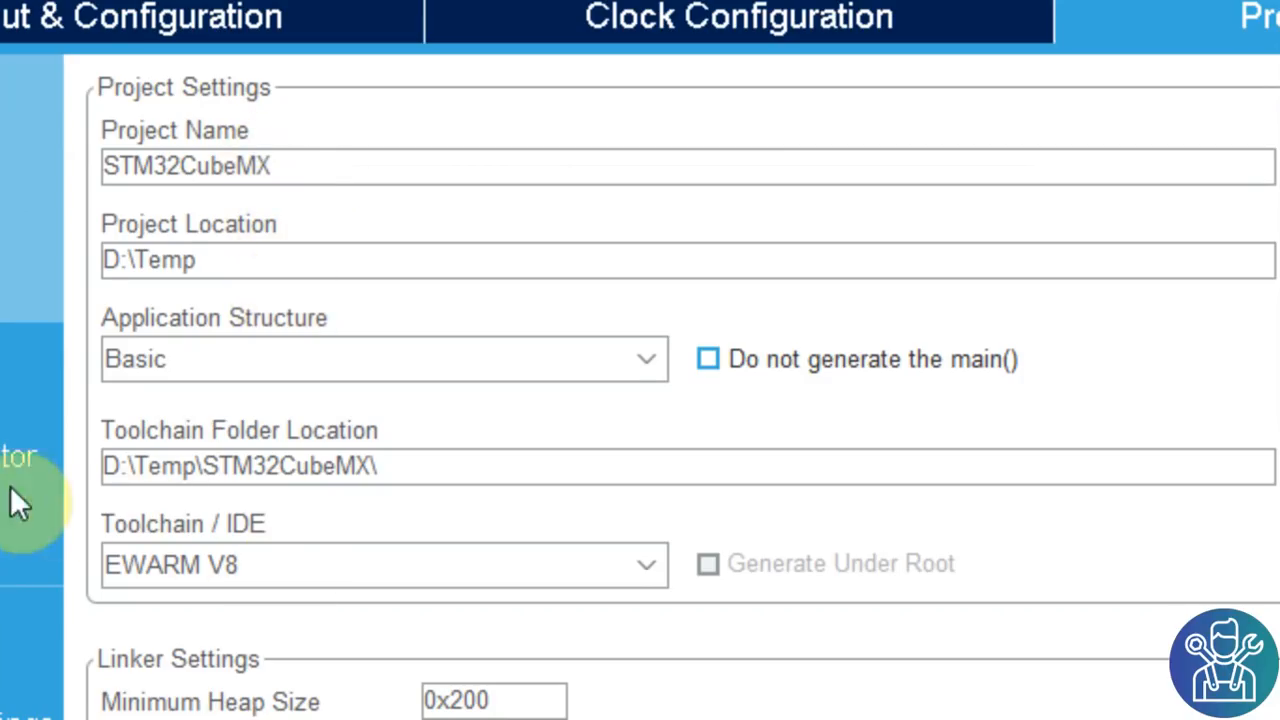
left_click(332, 566)
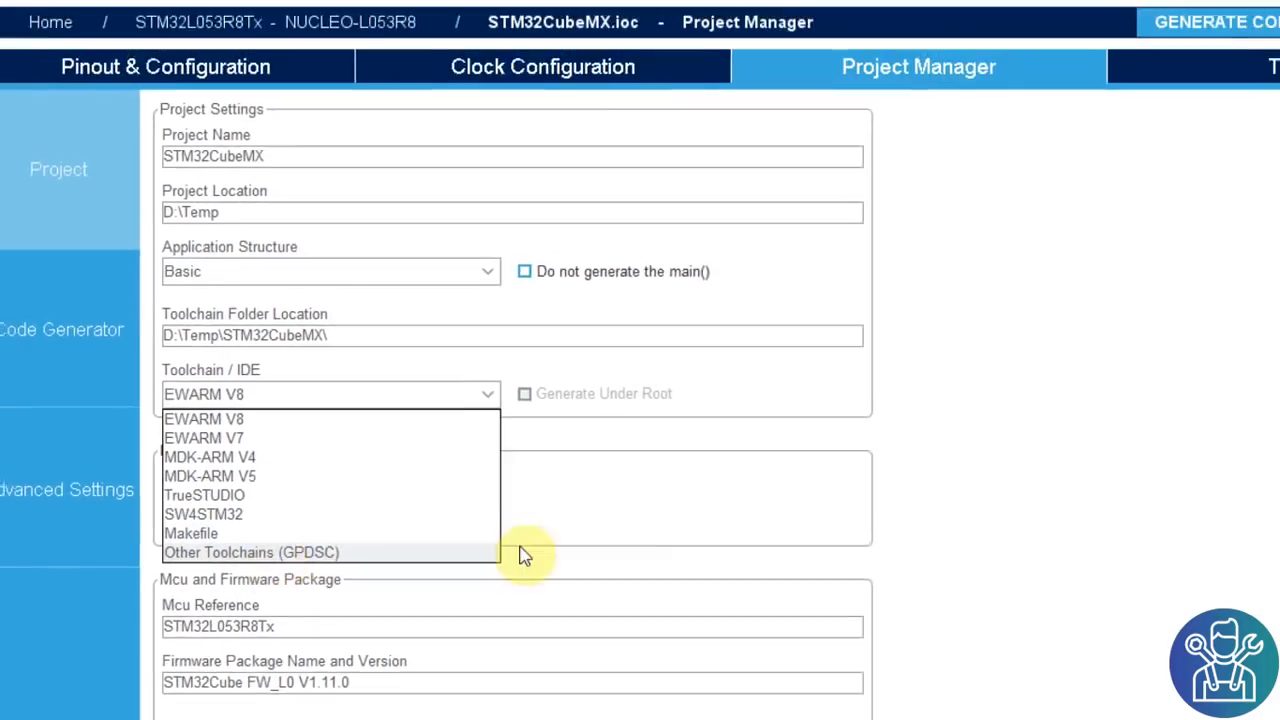
left_click(893, 425)
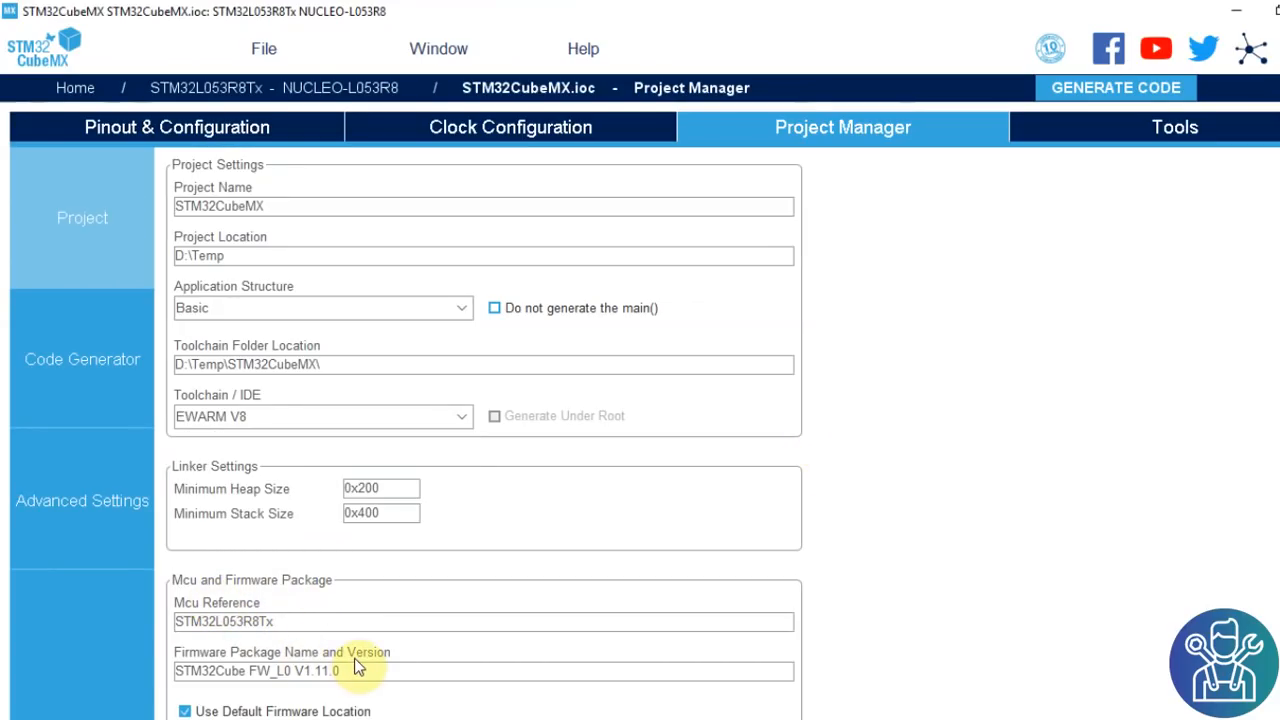
Configure the code generator to copy only the necessary library files and set all free pins as analog
left_click(97, 362)
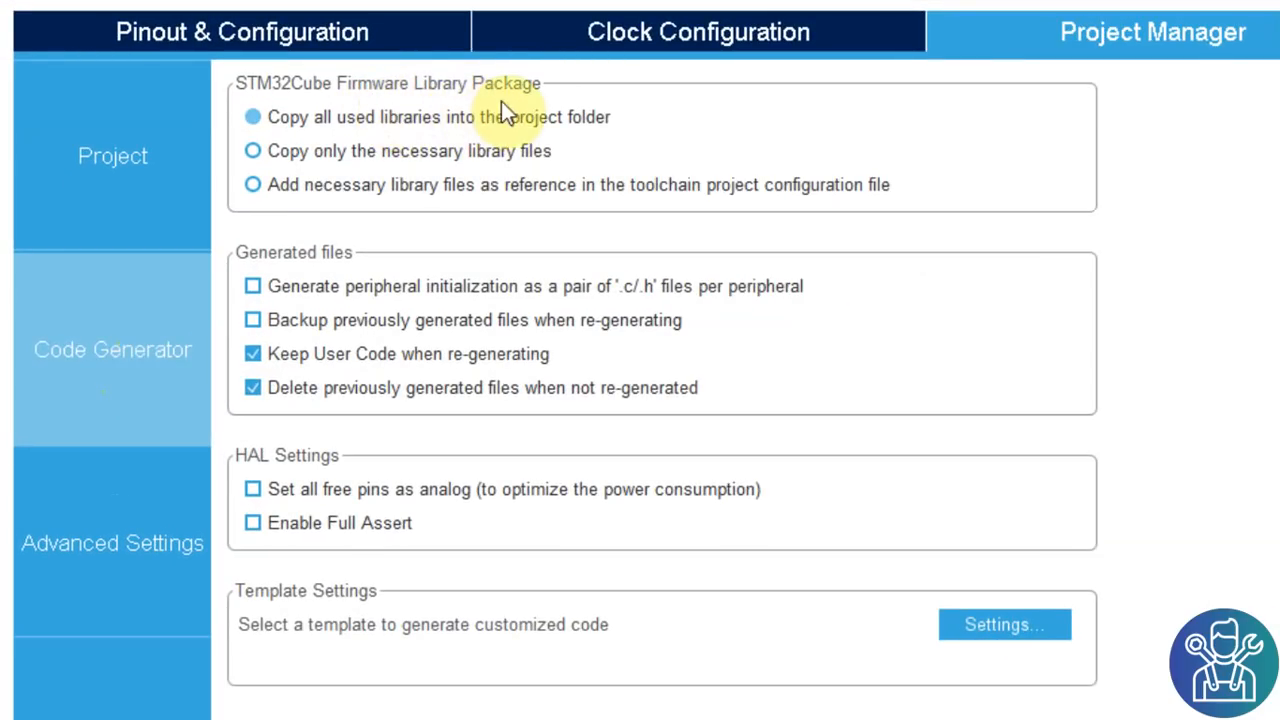
left_click(288, 152)
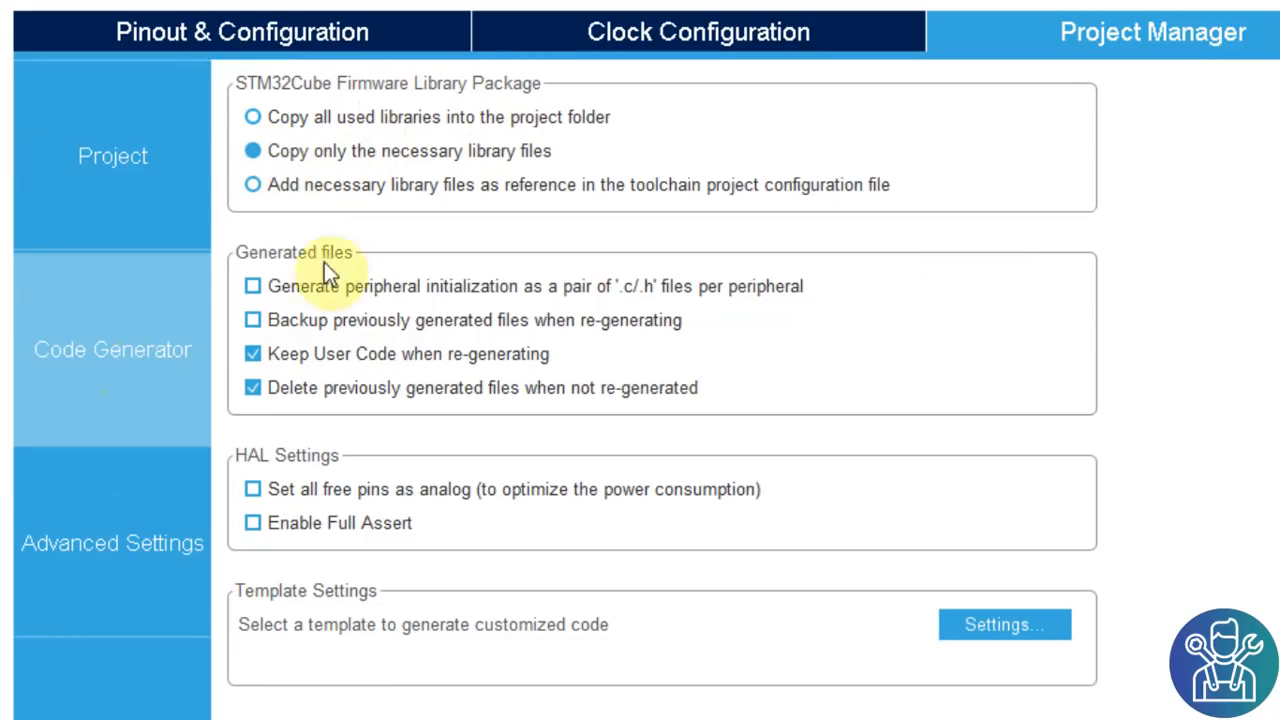
left_click(250, 489)
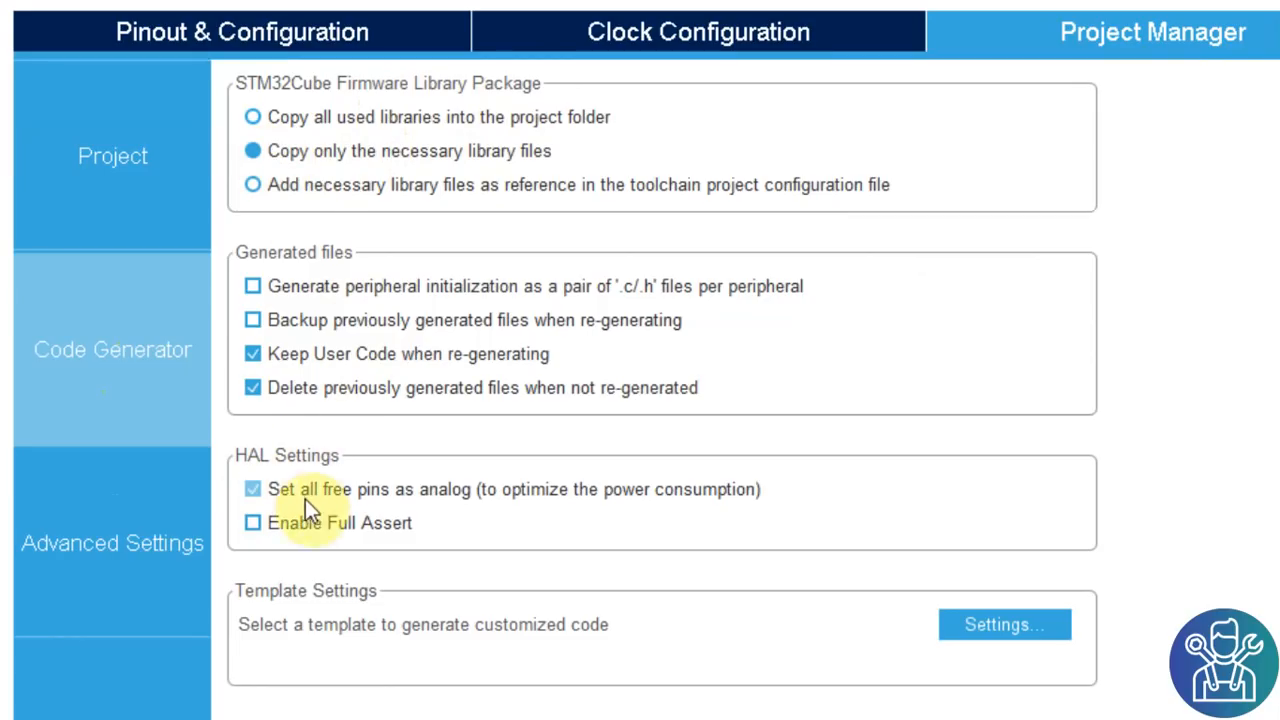
Check the HAL and LL driver choices for RCC and GPIO in the project's Advanced Settings
left_click(84, 568)
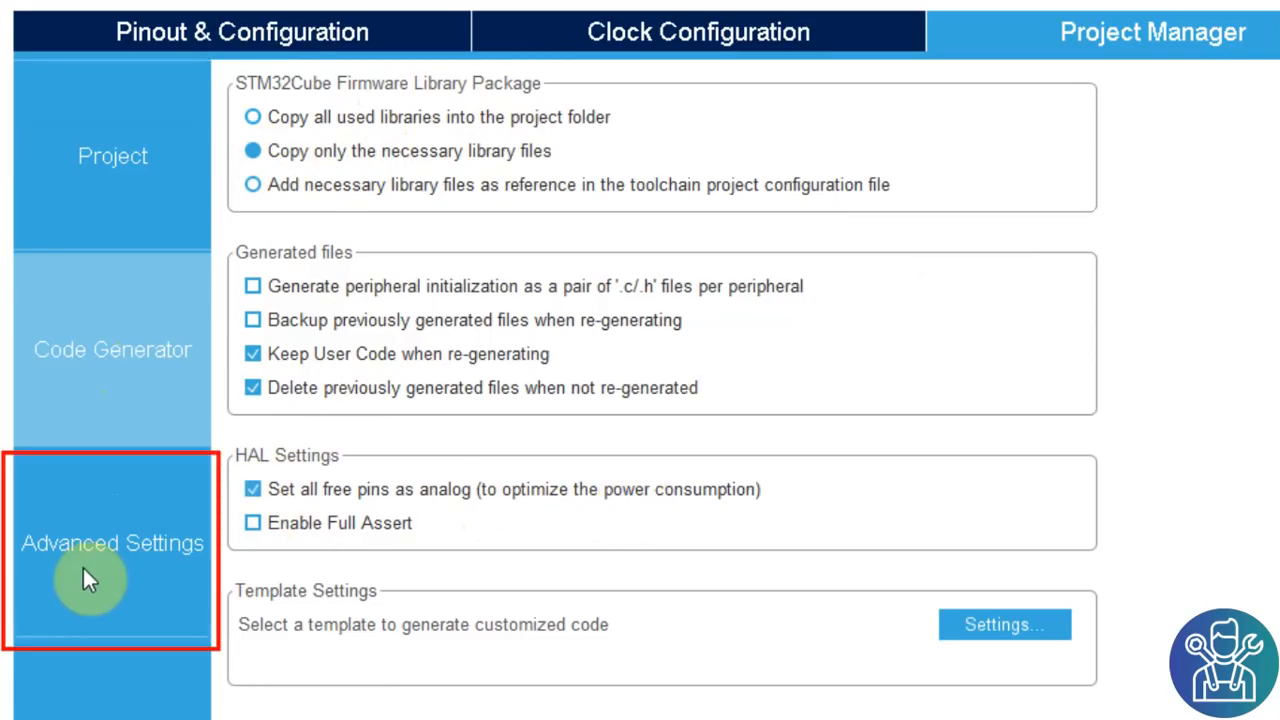
left_click(322, 146)
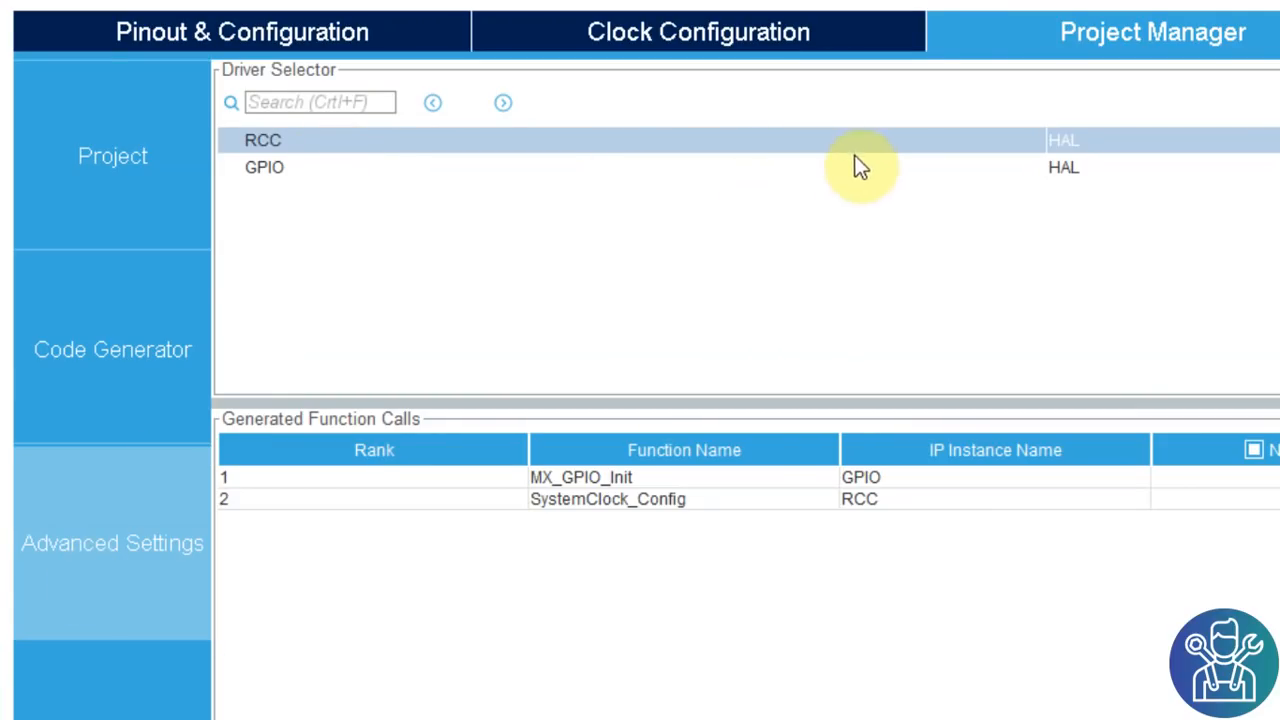
left_click(1121, 143)
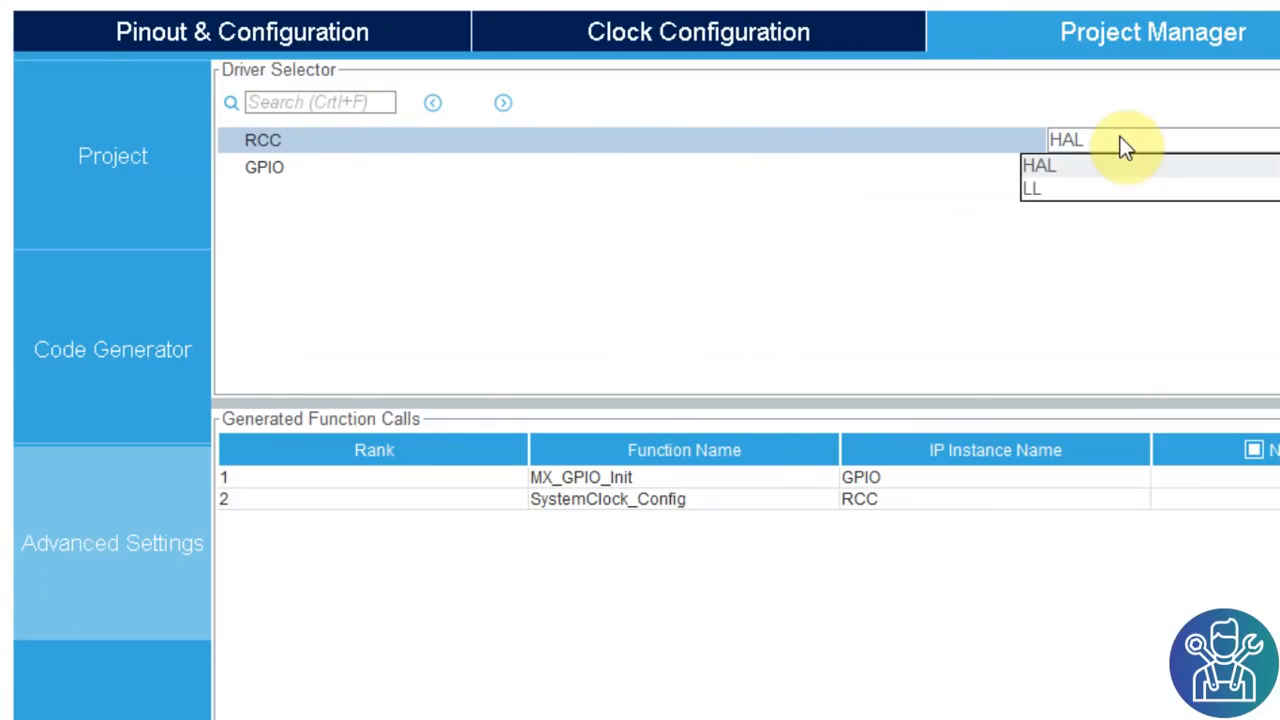
left_click(1080, 267)
left_click(1082, 172)
left_click(1083, 173)
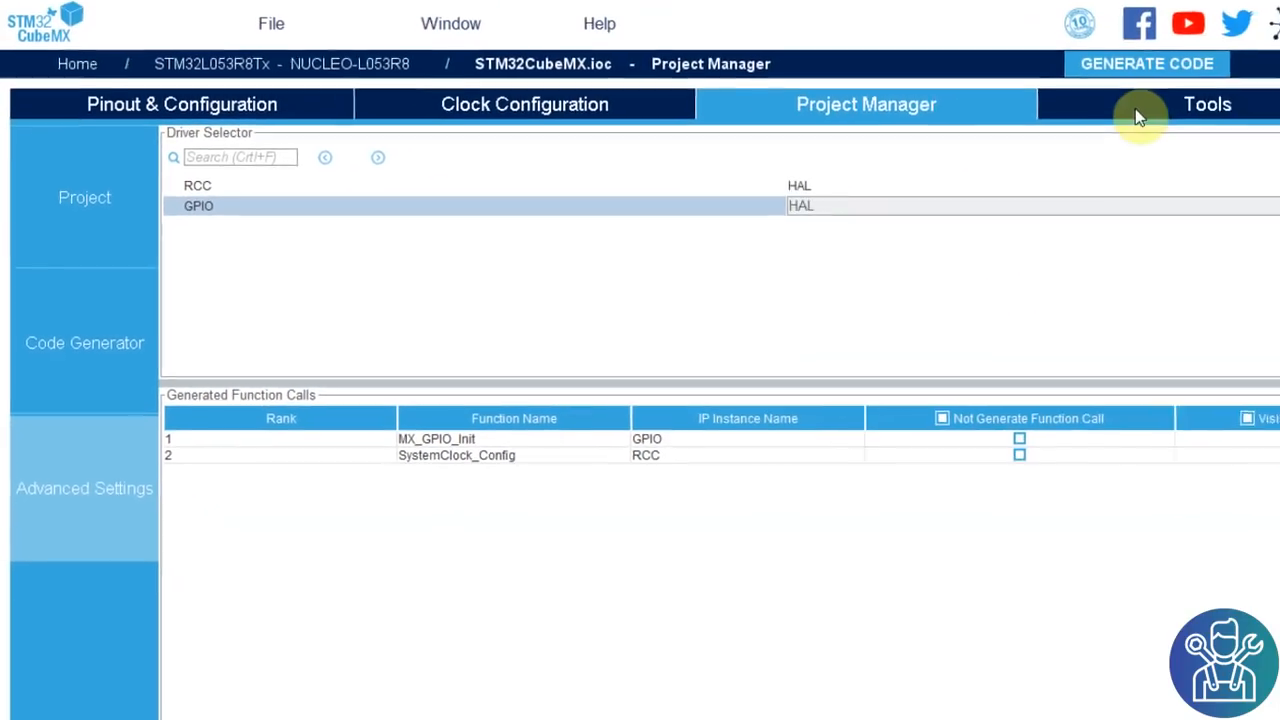
View the power consumption calculator in Tools, and generate the project code
left_click(1140, 115)
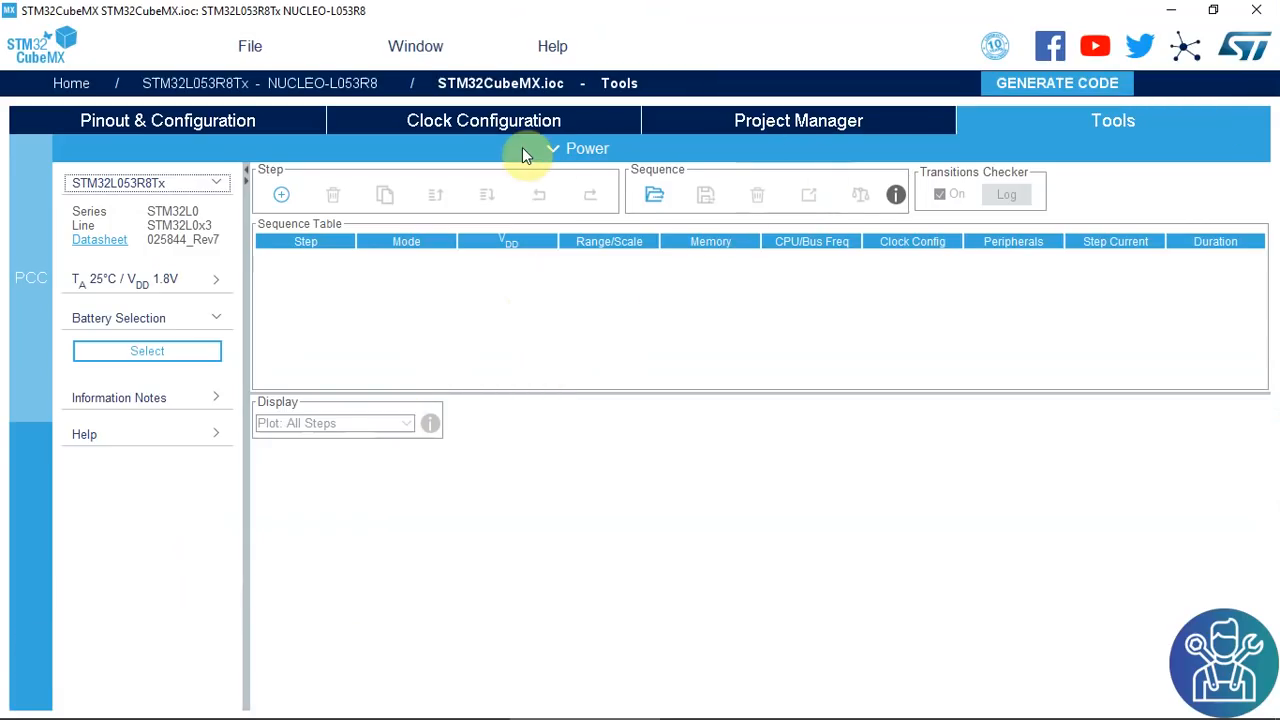
left_click(1008, 88)
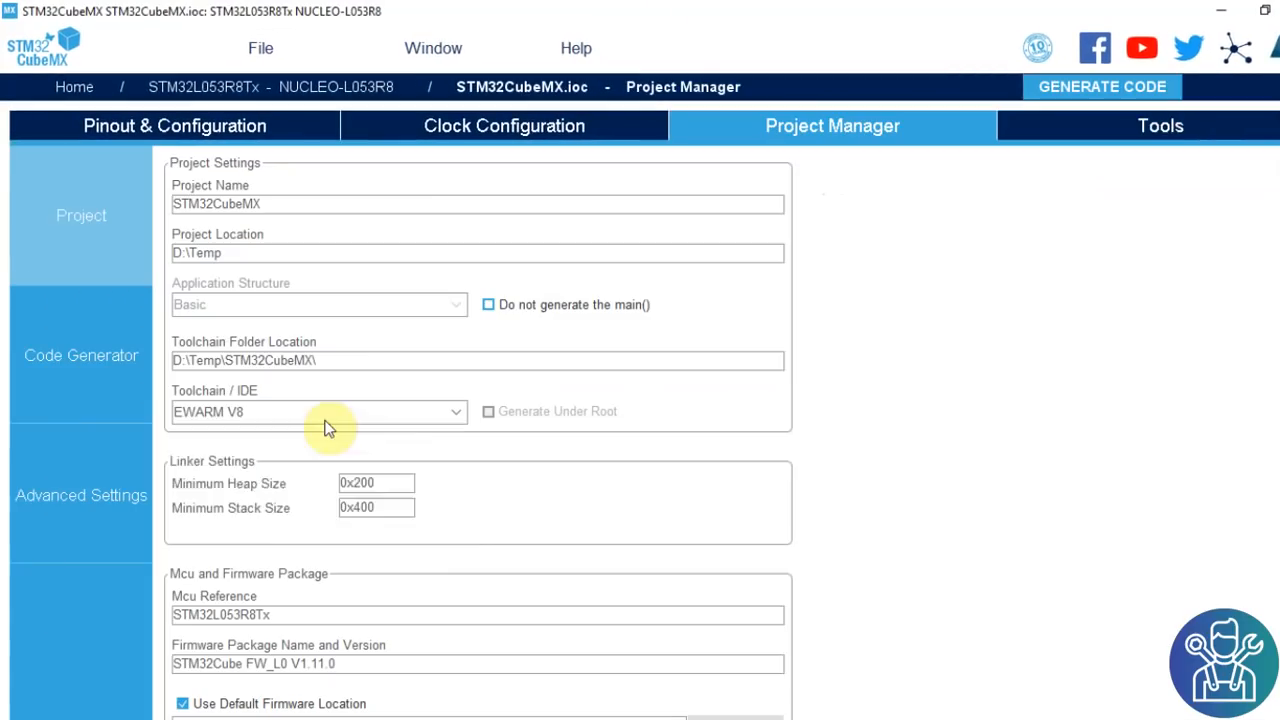
Set the project's Toolchain / IDE to TrueSTUDIO and disable Generate Under Root
left_click(250, 416)
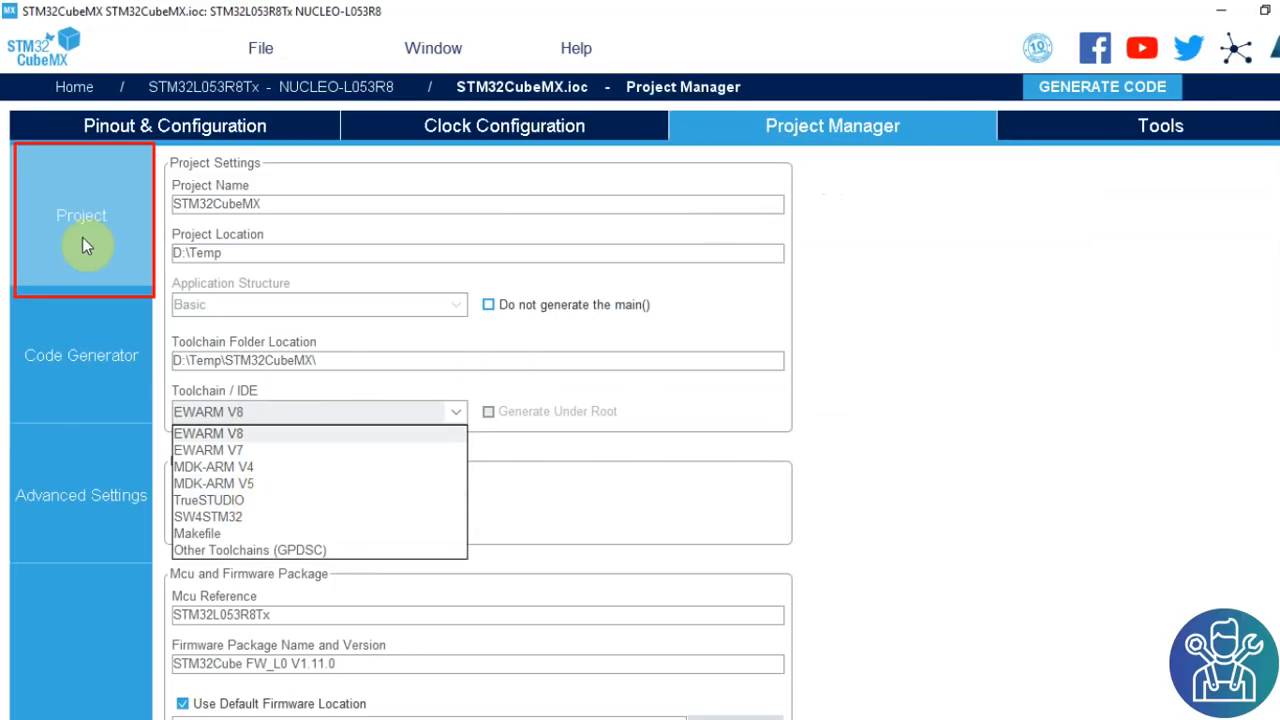
left_click(267, 495)
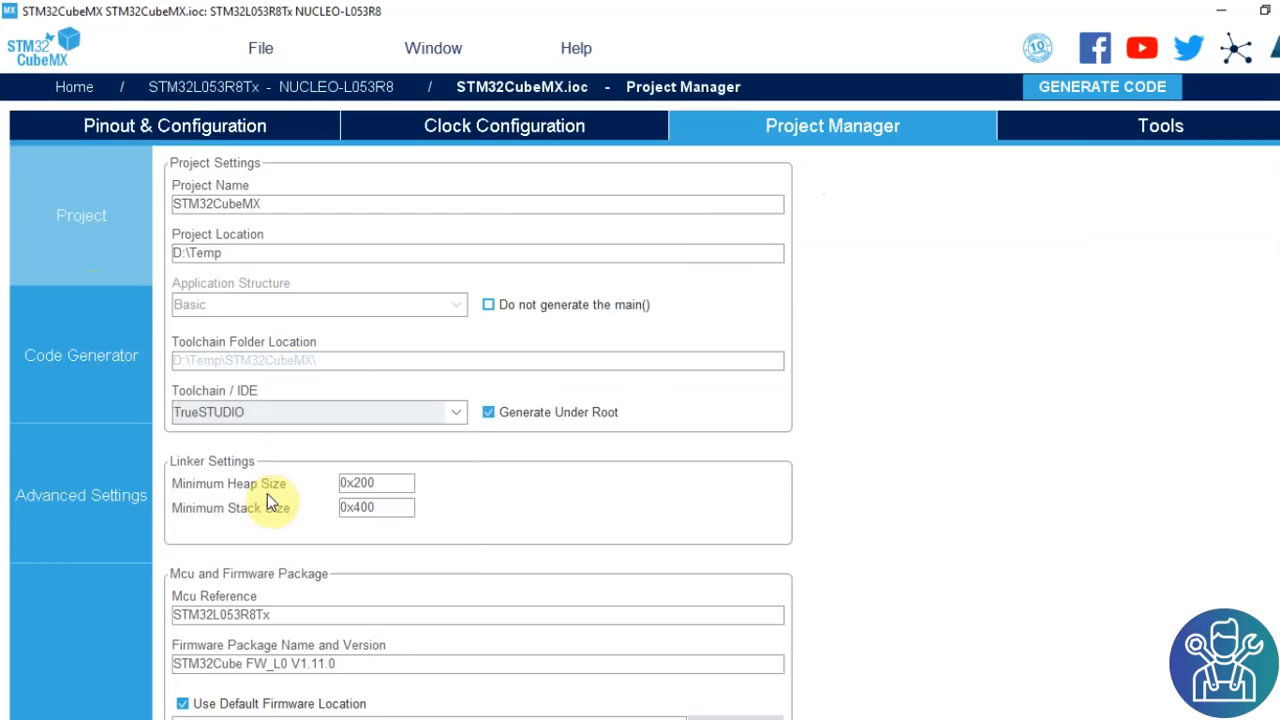
left_click(494, 412)
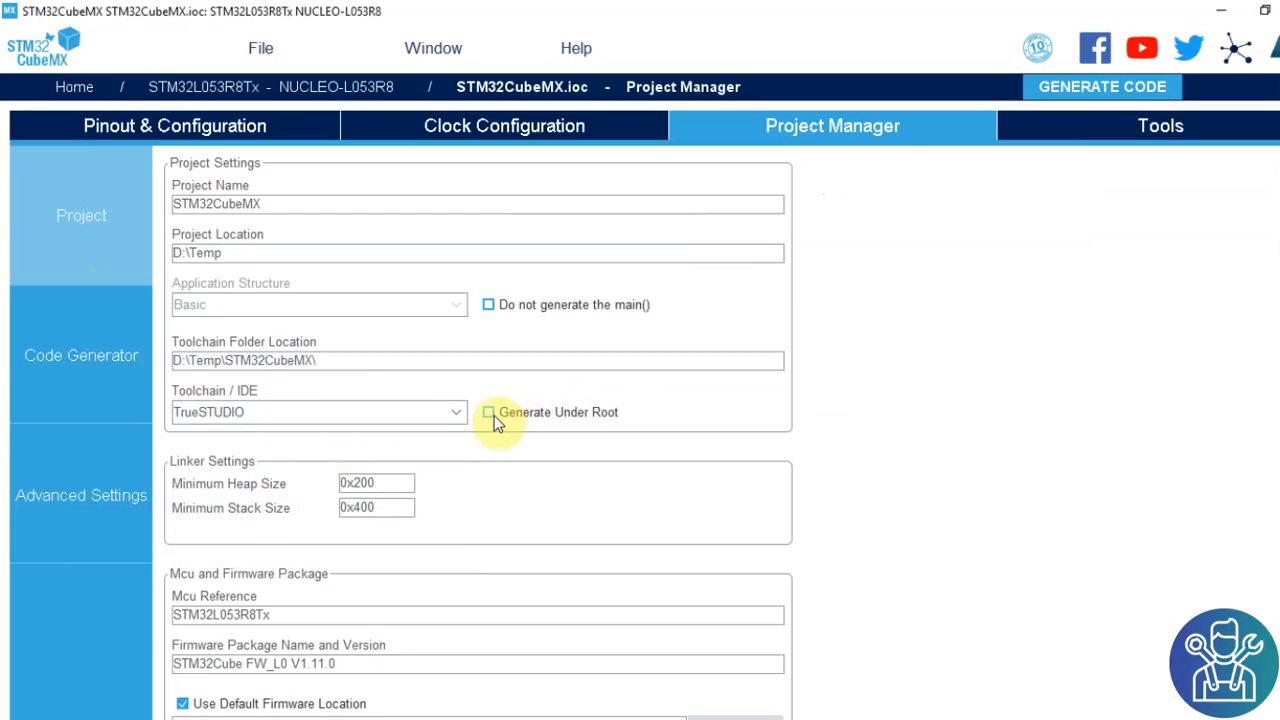
Generate the code for the TrueSTUDIO toolchain and open the generated project in Atollic TrueSTUDIO
left_click(1072, 92)
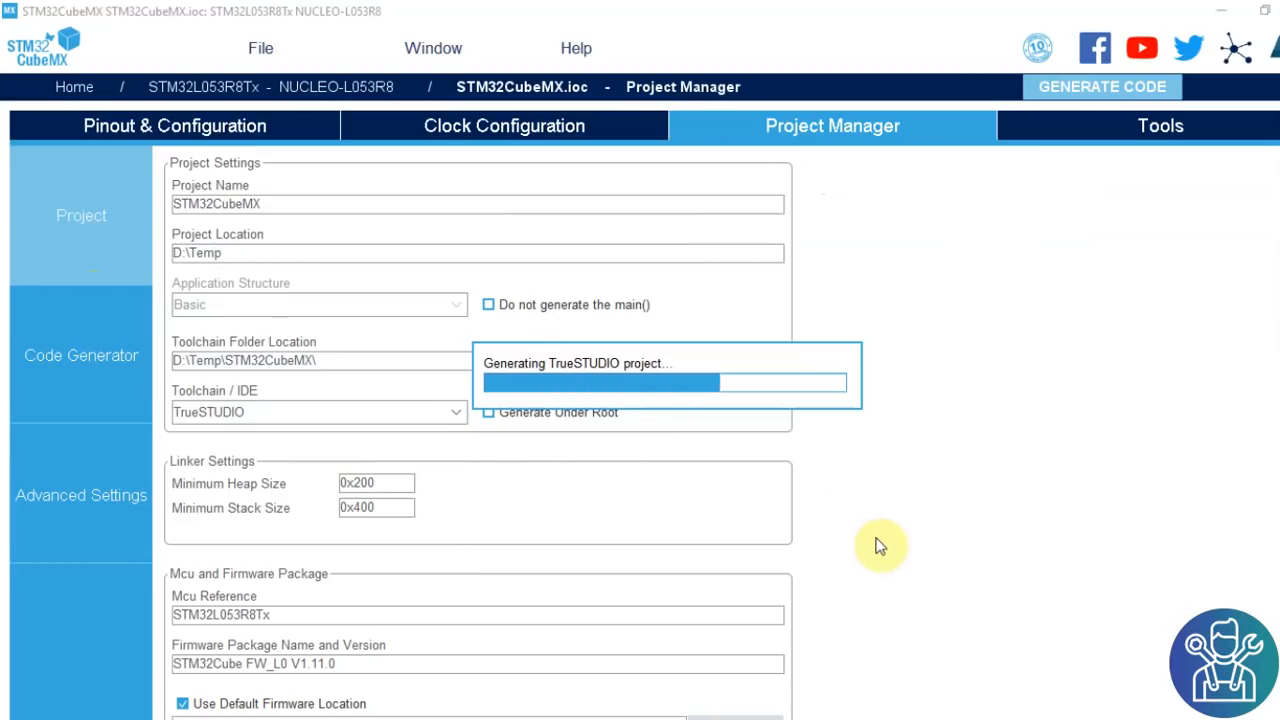
left_click(690, 402)
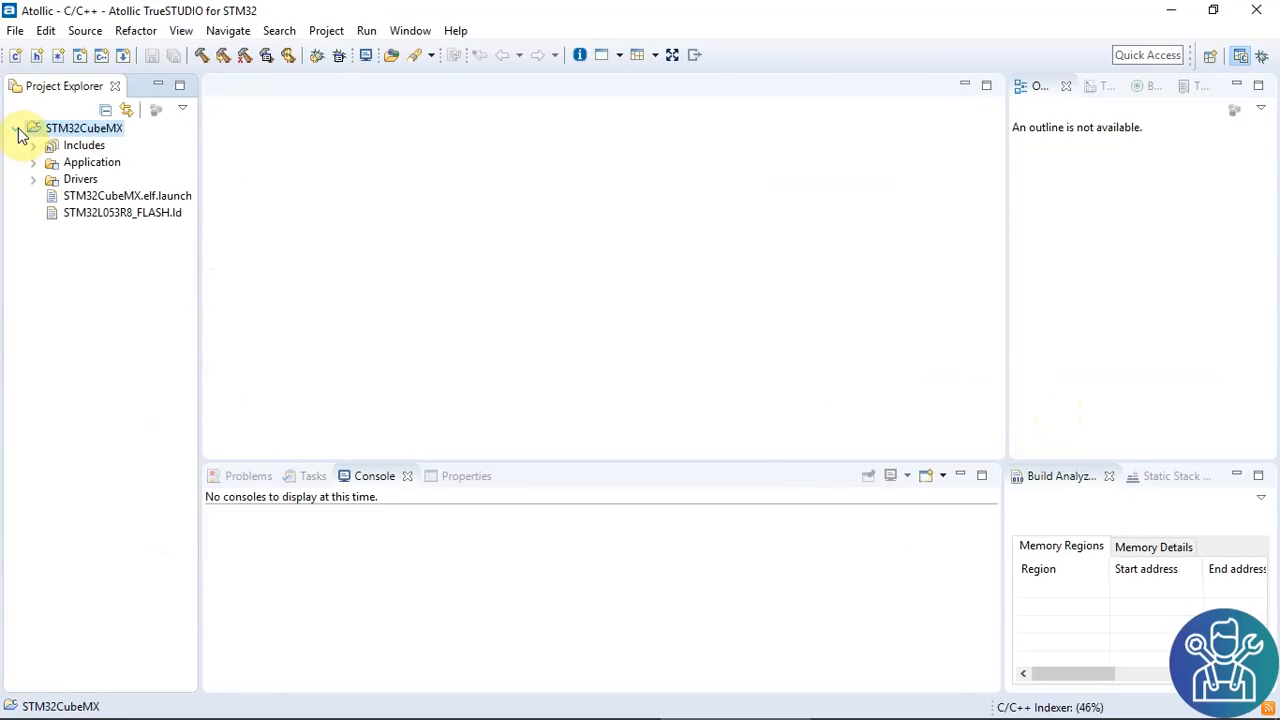
Open main.c from the Application/User folder of the STM32CubeMX project
left_click(33, 163)
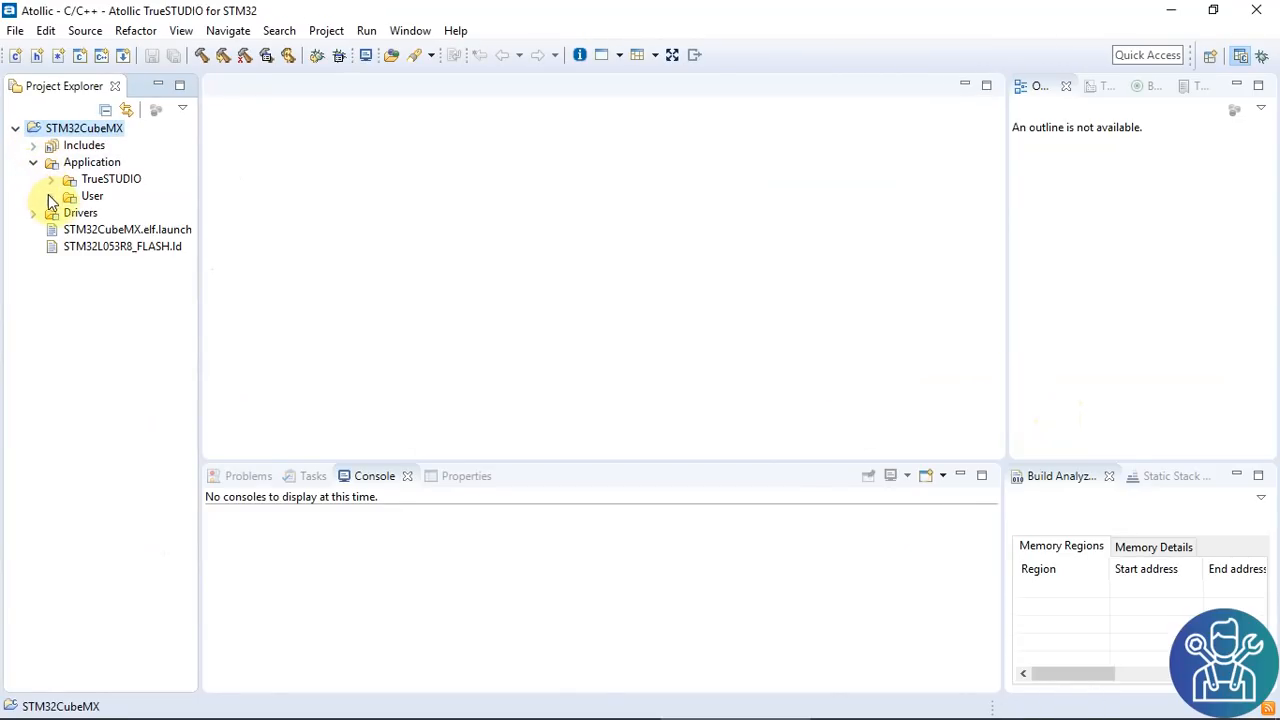
left_click(50, 197)
left_click(114, 213)
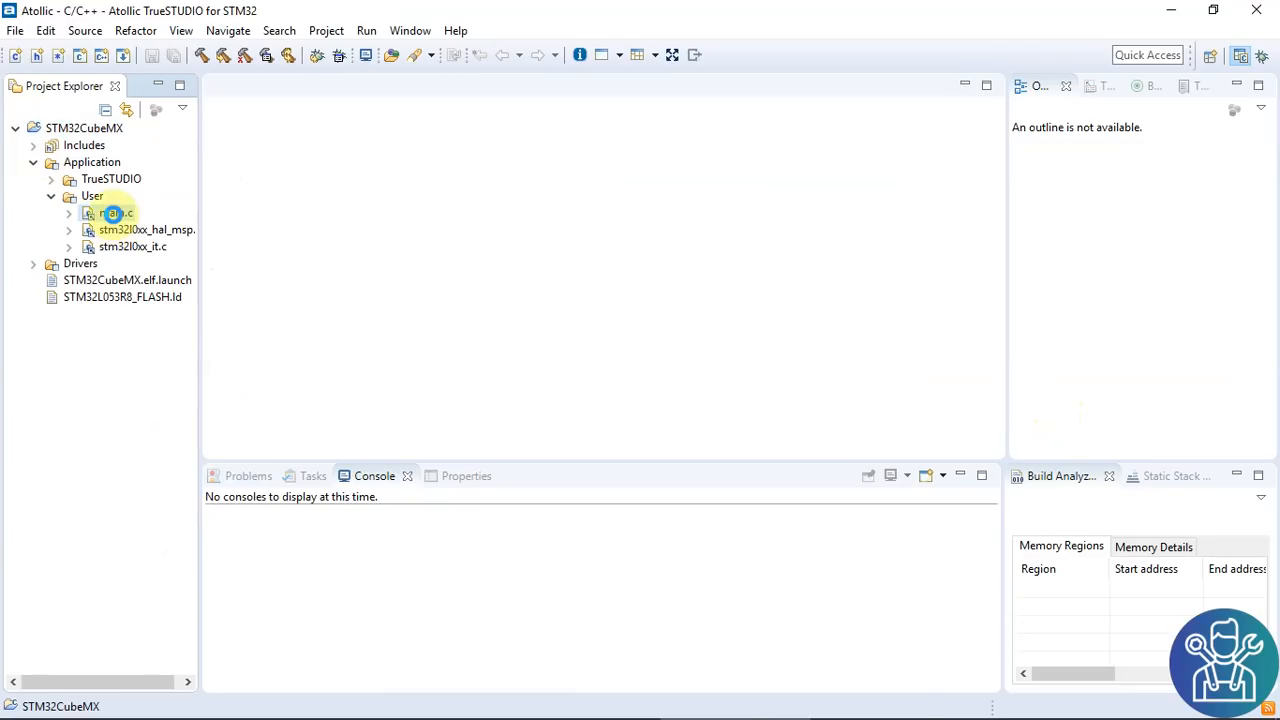
double_click(114, 213)
Add HAL_GPIO_TogglePin(LD2_GPIO_Port, LD2_Pin); and HAL_Delay(500); at the start of the while (1) loop in main.c
scroll(437, 278, "down", 20)
scroll(437, 280, "down", 5)
scroll(437, 280, "down", 7)
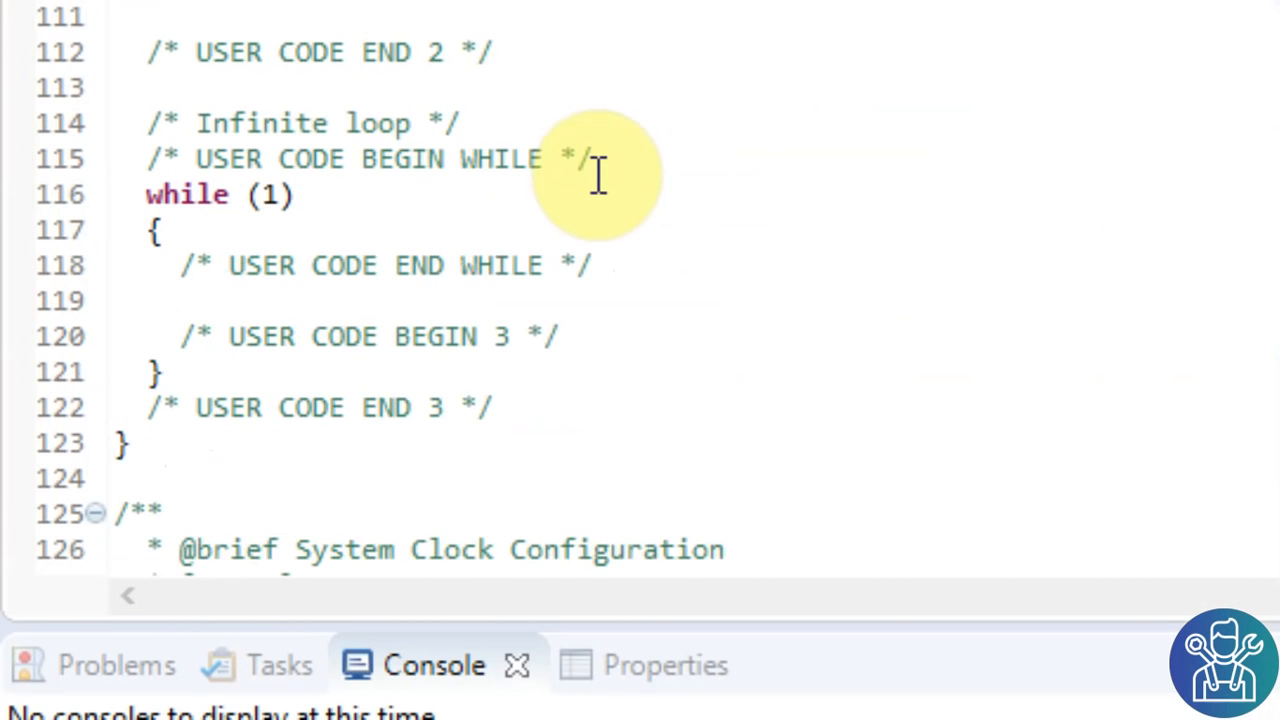
left_click(614, 226)
key("Return")
type("HAL_GPIO_TogglePin(LD2_GPIO_Port, LD2_Pin);")
key("Return")
type("HAL_Delay(500);")
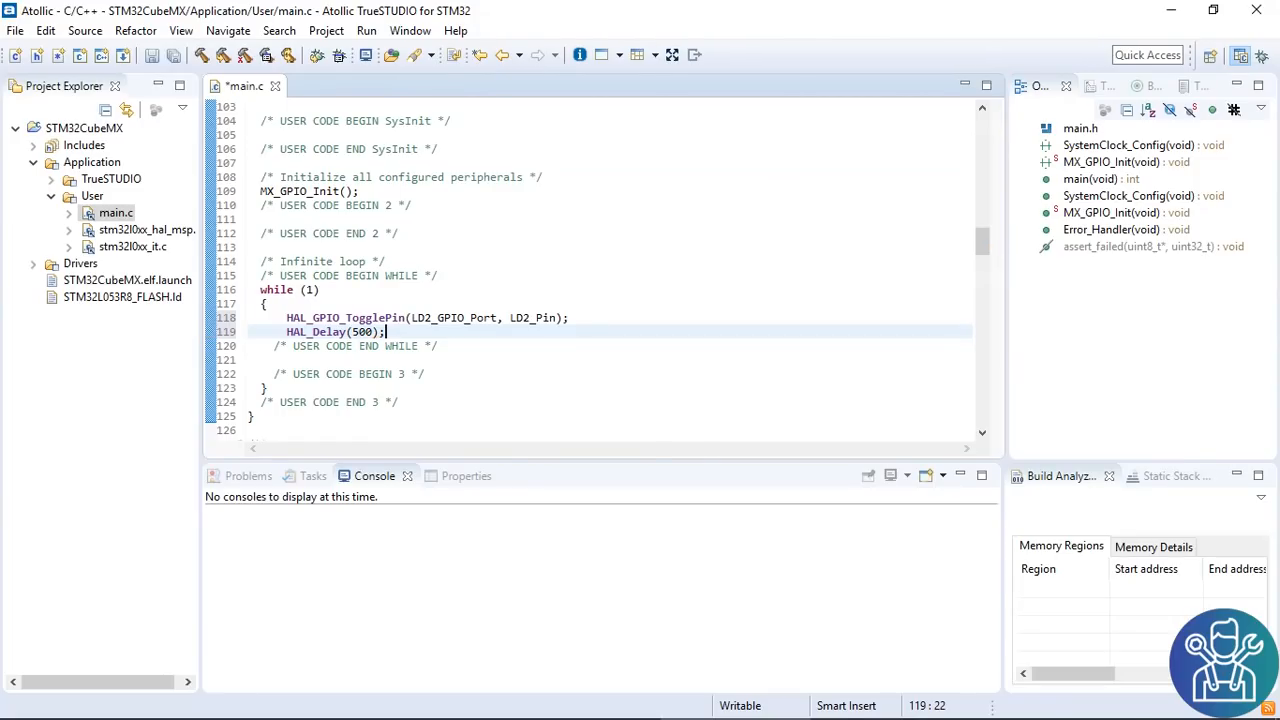
Save main.c and debug the program on the board, resuming it from MX_GPIO_Init and terminating the session
key("F11")
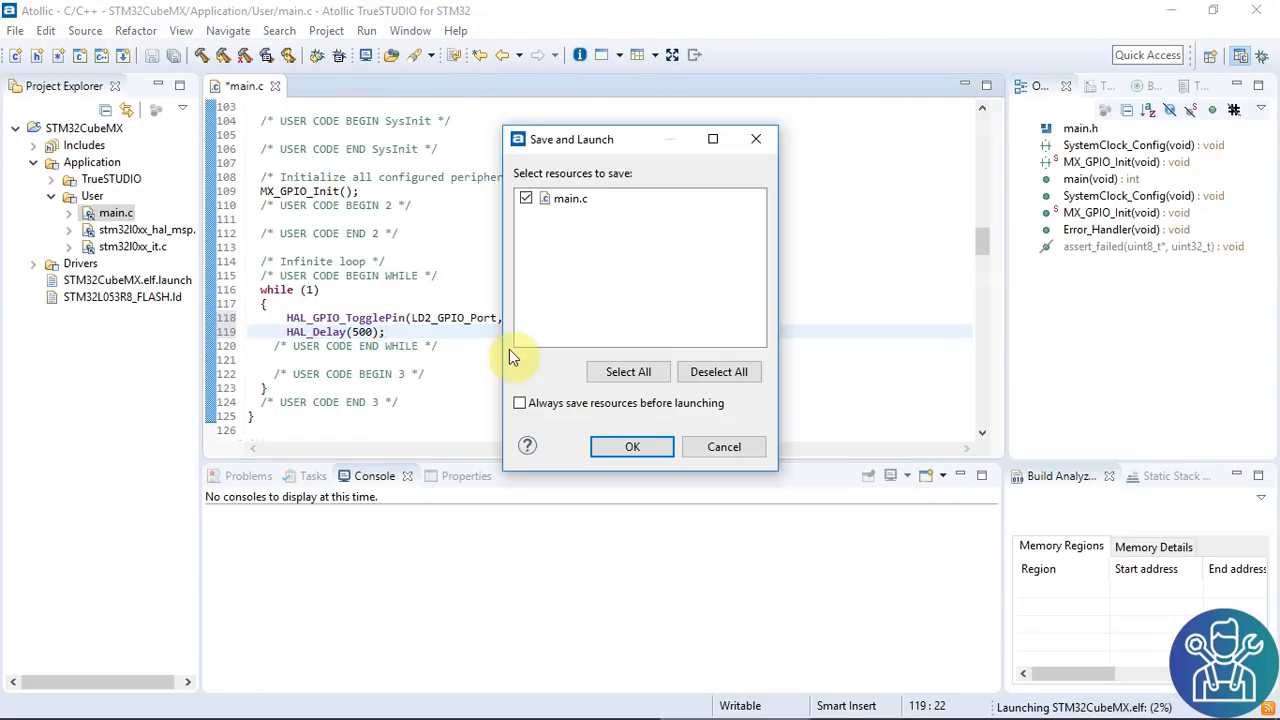
left_click(620, 447)
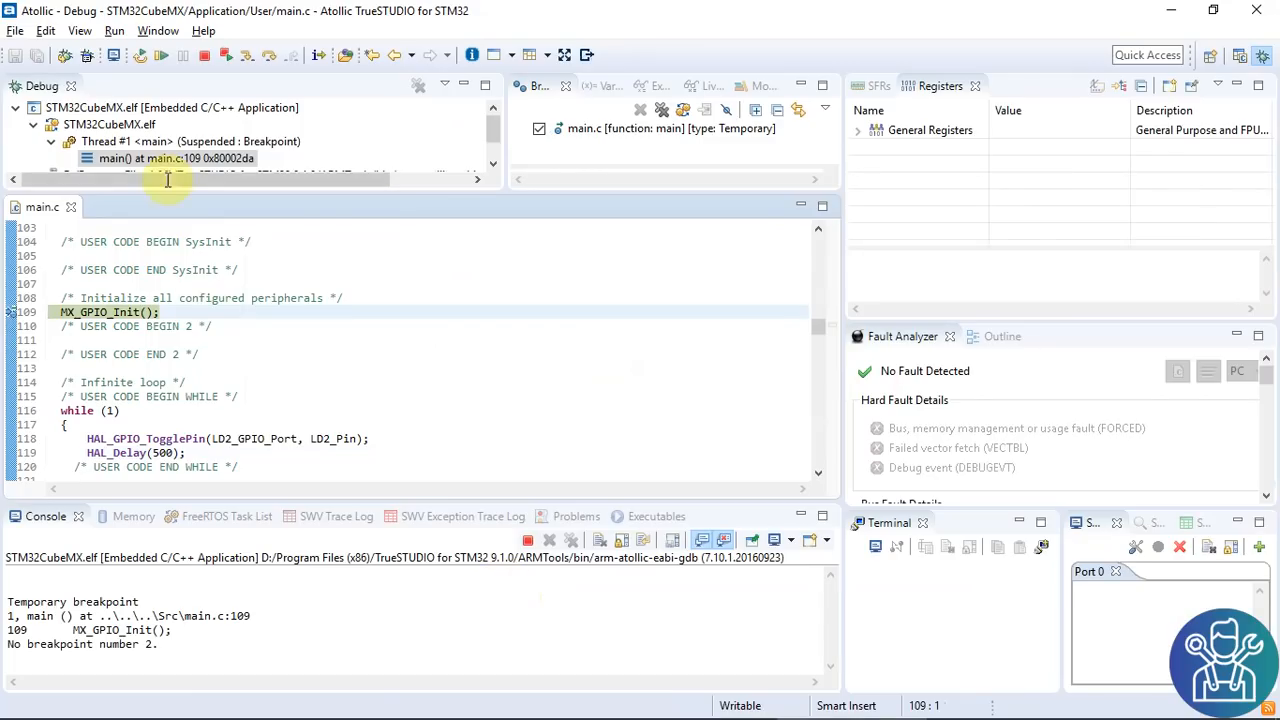
left_click(161, 55)
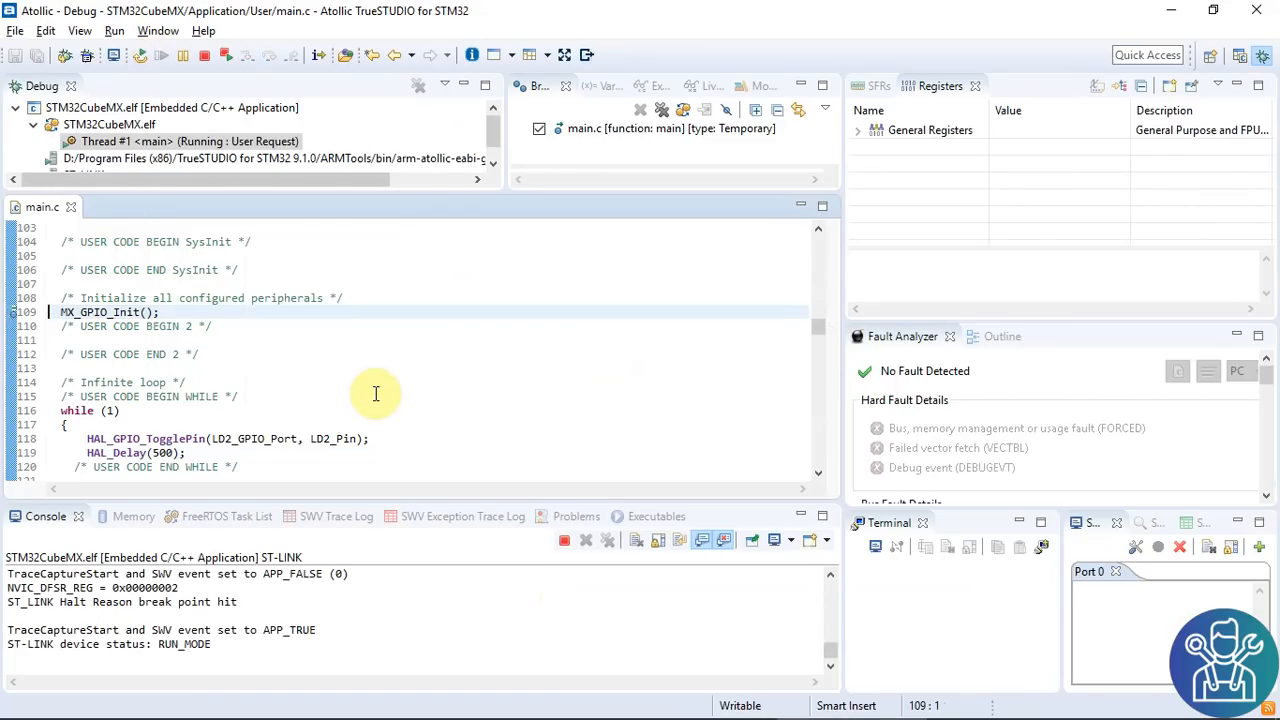
left_click(203, 57)
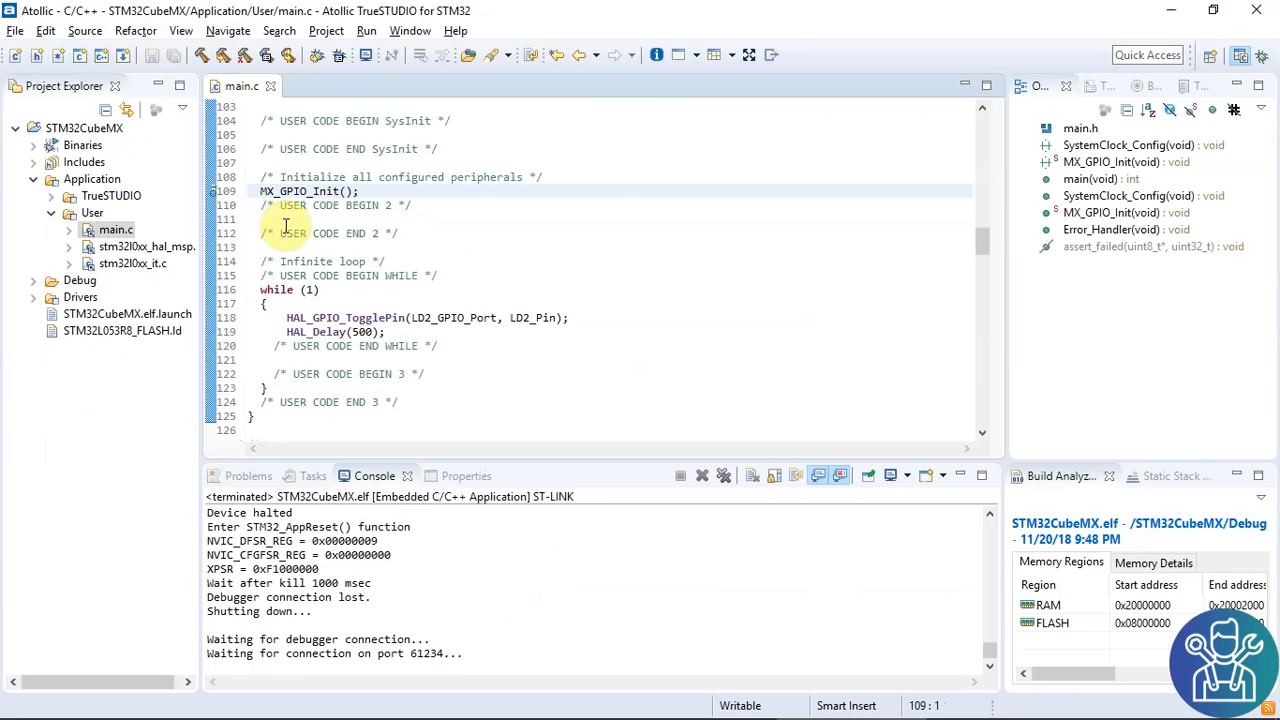